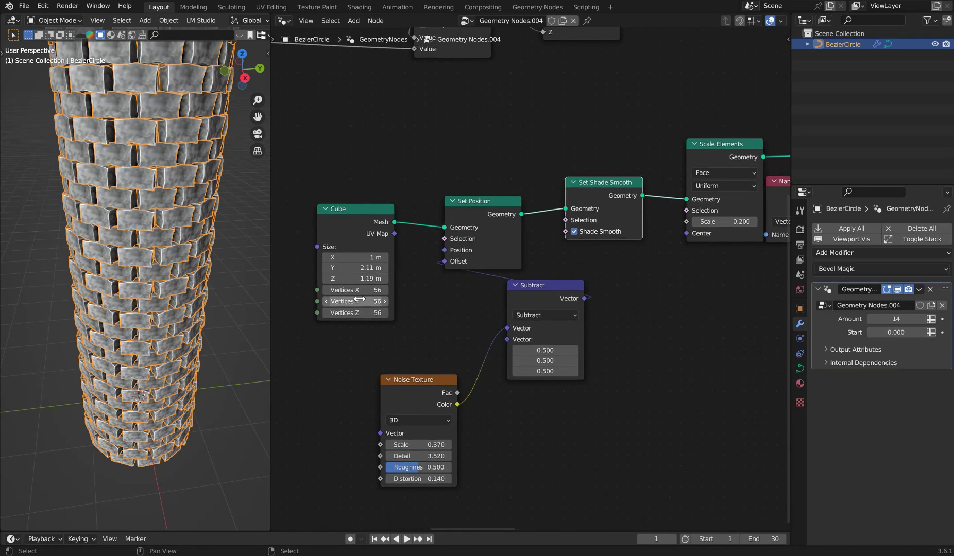
Set the finished brick tower's modifier Amount to 12 and inspect the bricks around the rim and sides.
scroll(161, 275, down, 2)
middle_drag(161, 275, 168, 154)
scroll(194, 198, up, 5)
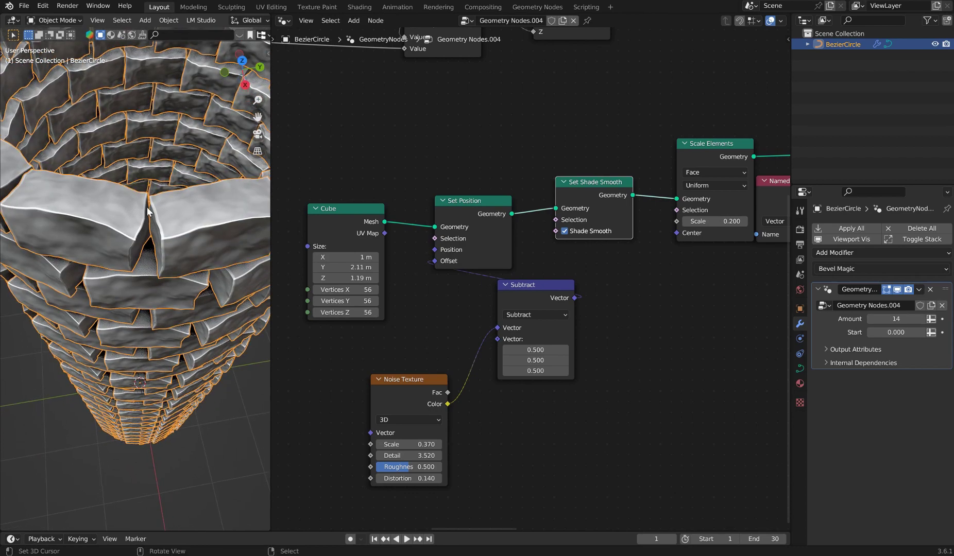
middle_drag(148, 202, 164, 227)
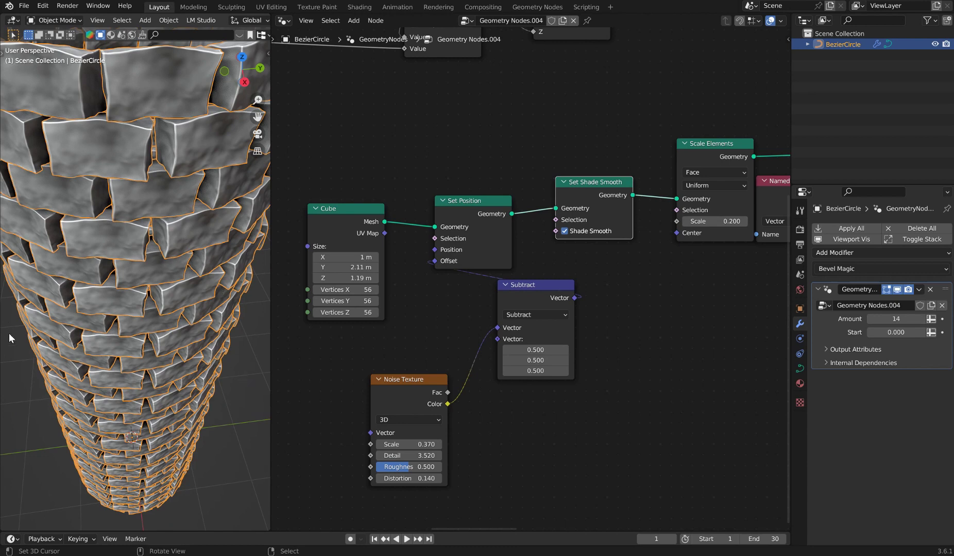
mouse_move(892, 318)
mouse_down()
mouse_move(871, 319)
mouse_move(907, 318)
mouse_up()
middle_drag(170, 329, 131, 264)
middle_drag(138, 216, 124, 212)
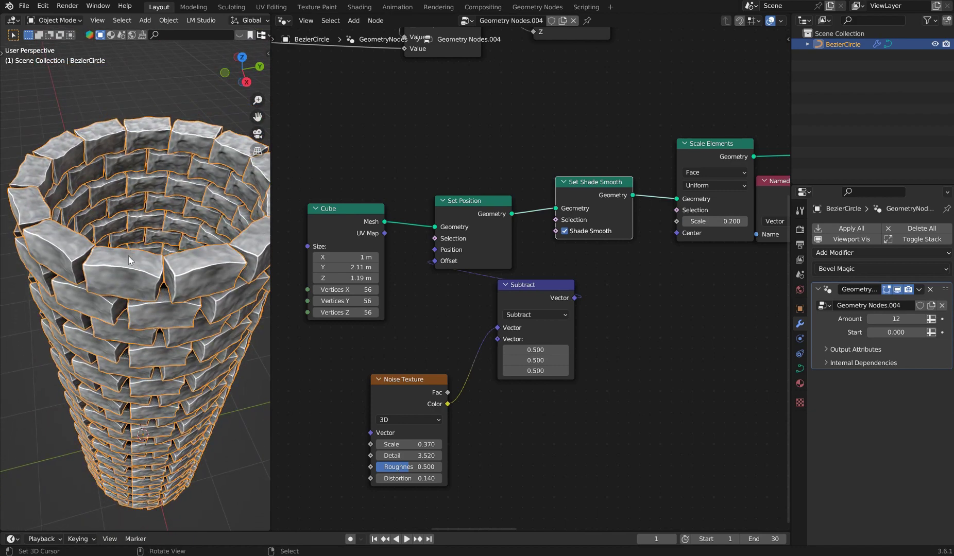
scroll(535, 267, down, 10)
middle_drag(607, 231, 563, 320)
middle_drag(145, 310, 119, 281)
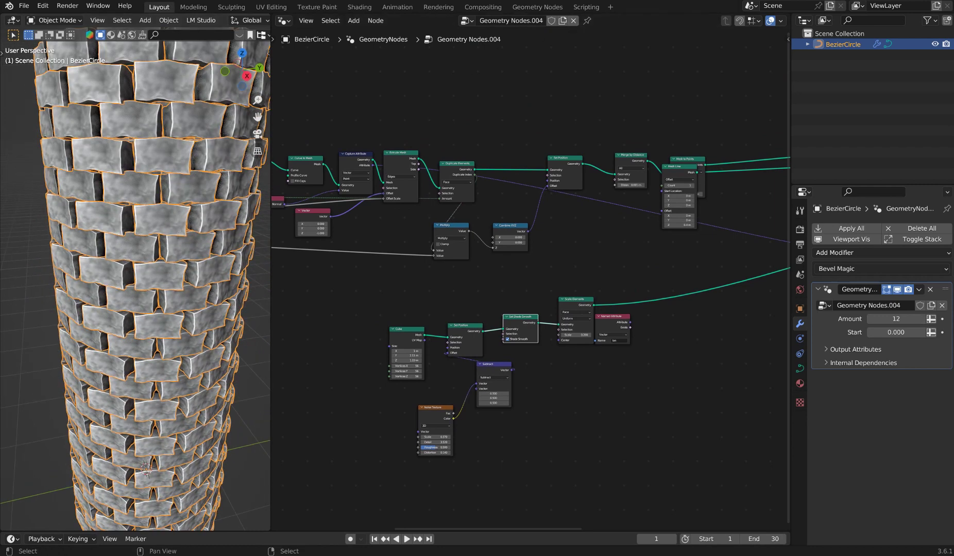
scroll(214, 161, down, 3)
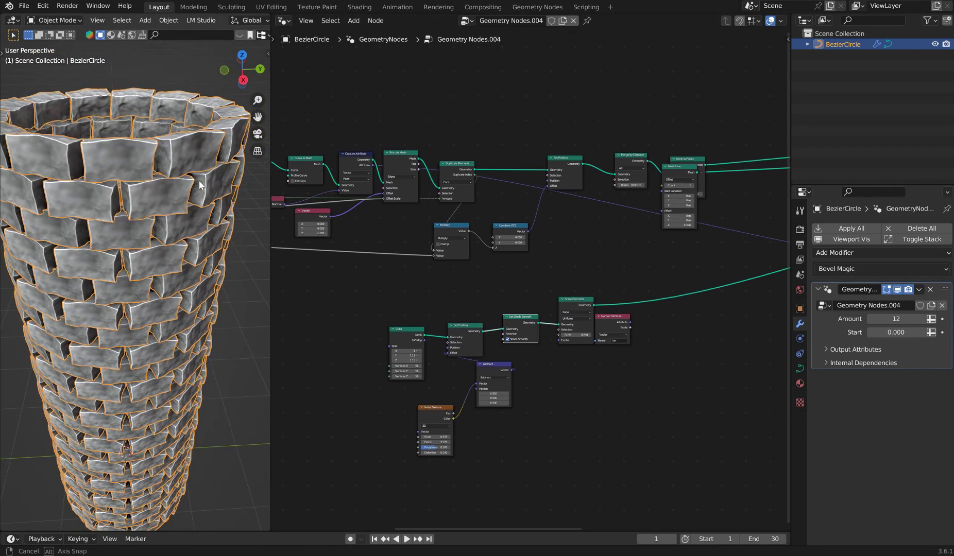
scroll(199, 180, up, 8)
scroll(186, 174, down, 3)
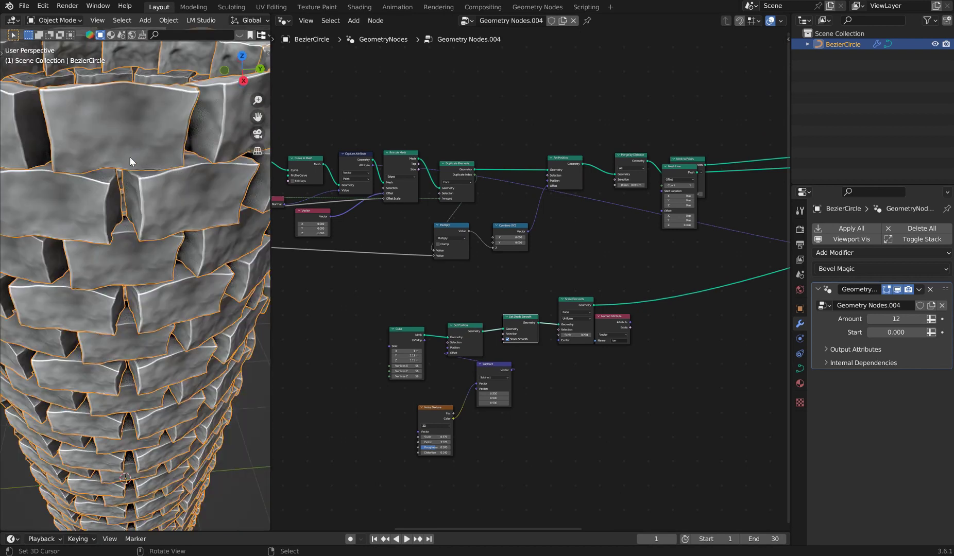
Examine the finished tower's main node chain from Curve to Mesh through Extrude Mesh and Duplicate Elements to Set Position.
middle_drag(319, 168, 667, 219)
drag(310, 280, 547, 302)
middle_drag(757, 223, 559, 278)
scroll(623, 234, up, 2)
scroll(623, 234, up, 2)
scroll(559, 278, up, 2)
mouse_move(472, 232)
mouse_down()
mouse_move(465, 210)
mouse_move(465, 219)
mouse_up()
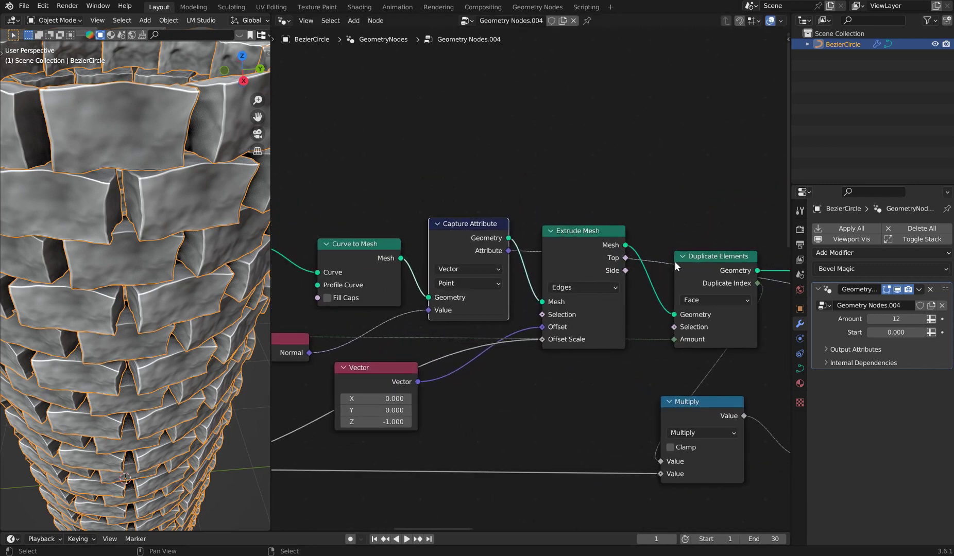
scroll(677, 261, down, 1)
middle_drag(656, 259, 494, 241)
drag(563, 242, 579, 211)
scroll(687, 236, down, 4)
middle_drag(664, 233, 569, 207)
drag(631, 222, 622, 218)
Examine the brick-shaping nodes, including Cube, Set Position, Subtract, Noise Texture and Scale Elements.
scroll(624, 347, down, 1)
middle_drag(623, 347, 536, 249)
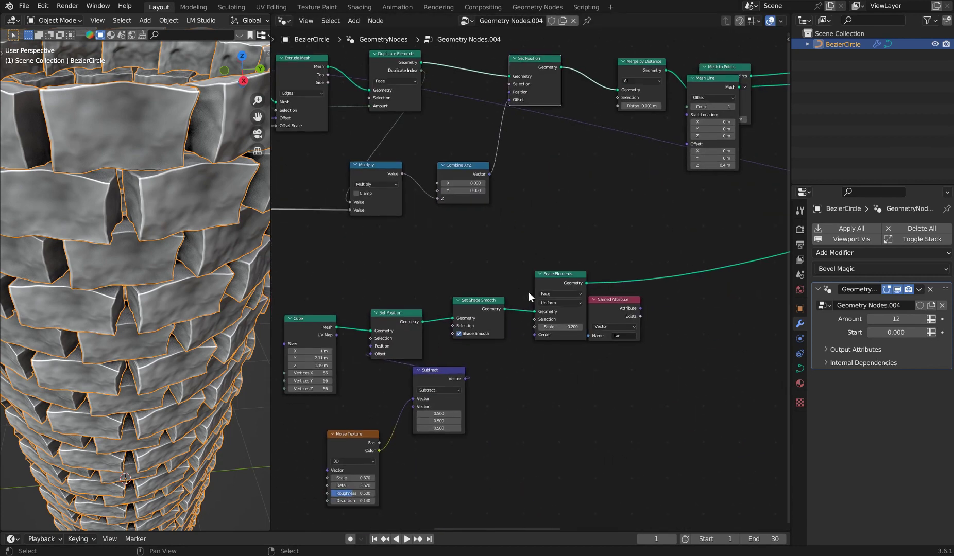
drag(335, 330, 330, 329)
drag(433, 370, 392, 368)
drag(359, 433, 400, 437)
scroll(453, 387, up, 2)
middle_drag(494, 363, 667, 250)
scroll(383, 168, up, 2)
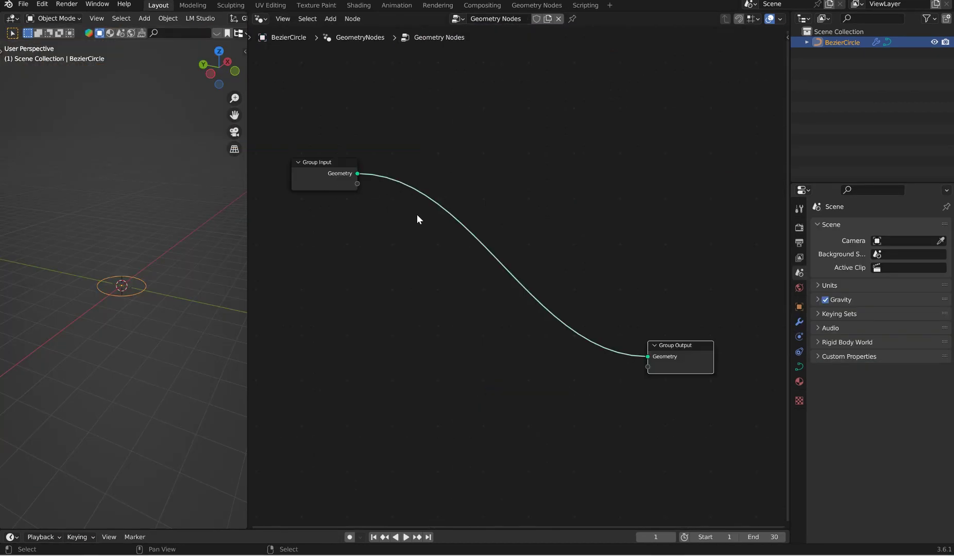
Insert a Resample Curve node between Group Input and Group Output in the Bezier circle's new node tree.
scroll(421, 209, down, 1)
click(434, 236)
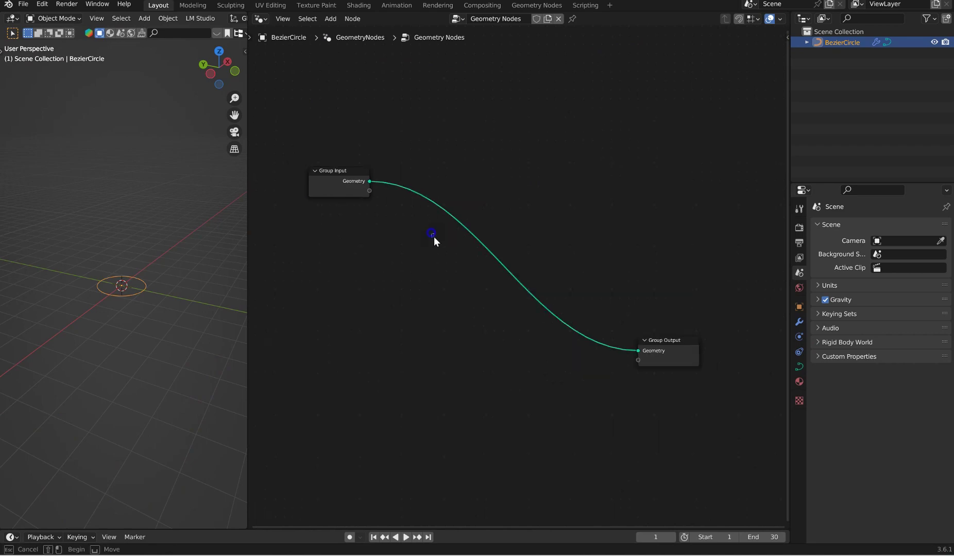
key(shift+a)
text(sresampl)
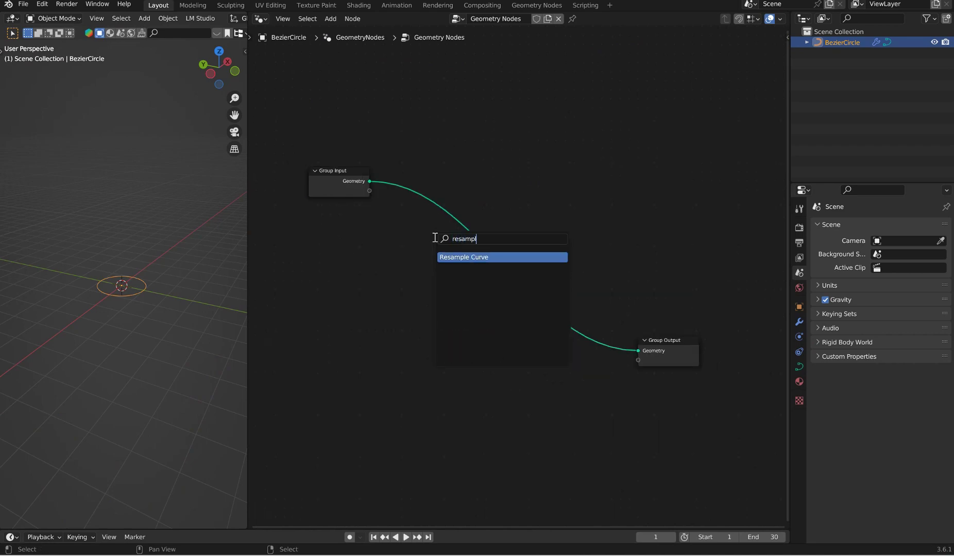
key(Return)
click(408, 181)
scroll(155, 293, up, 6)
middle_drag(140, 302, 149, 317)
mouse_move(451, 231)
mouse_down()
mouse_move(484, 232)
mouse_move(422, 231)
mouse_move(448, 232)
mouse_up()
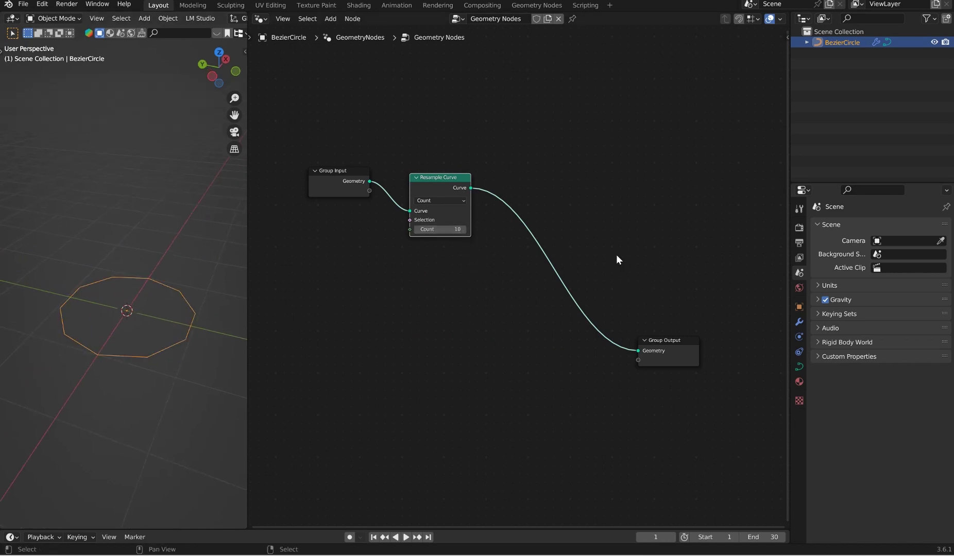
Insert a Curve to Mesh node after Resample Curve and move Group Output further away to make room.
key(shift+a)
text(cur)
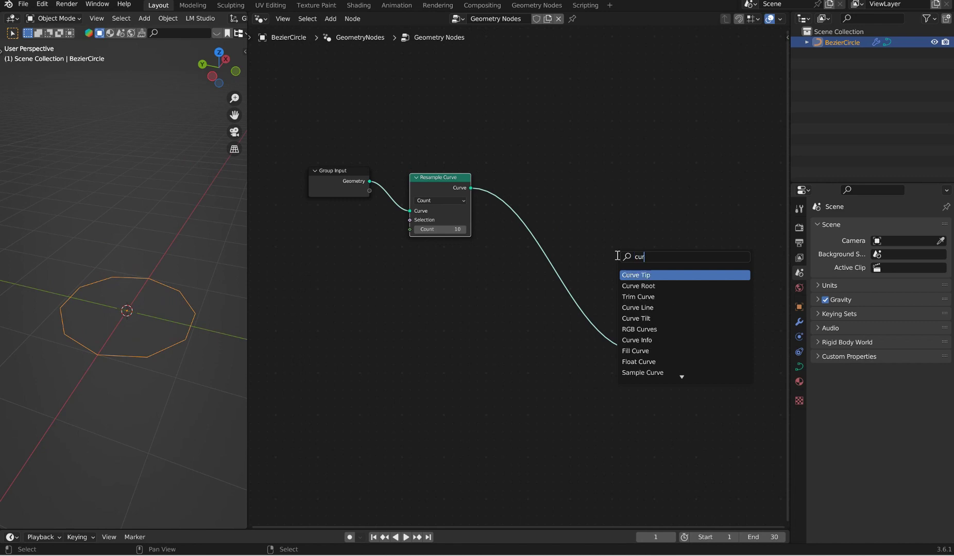
text(ve me)
key(Return)
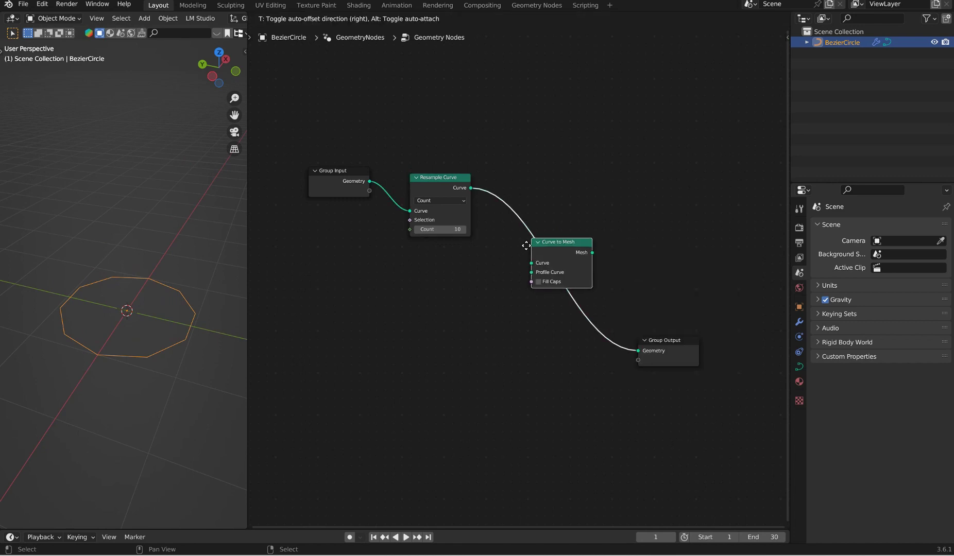
click(522, 241)
middle_drag(667, 280, 630, 269)
drag(636, 340, 743, 246)
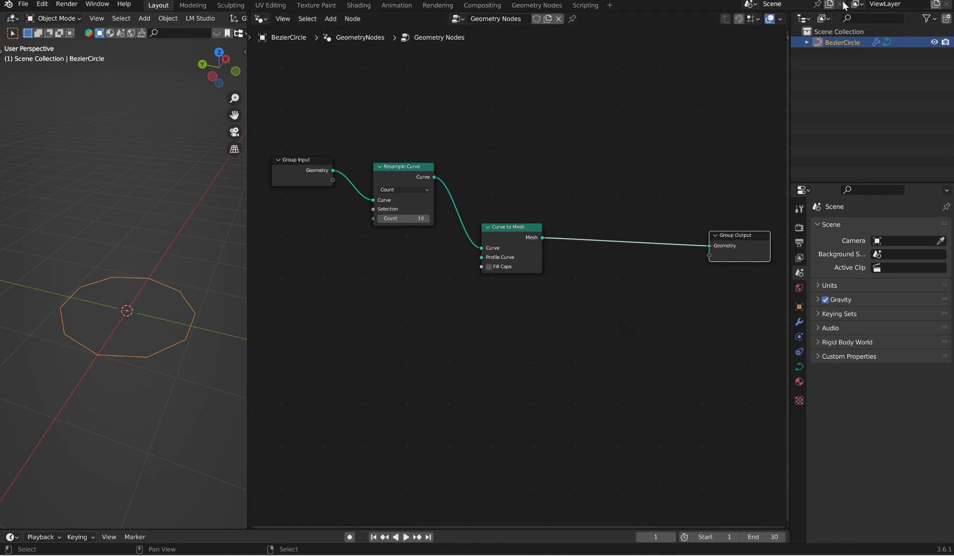
middle_drag(579, 204, 538, 225)
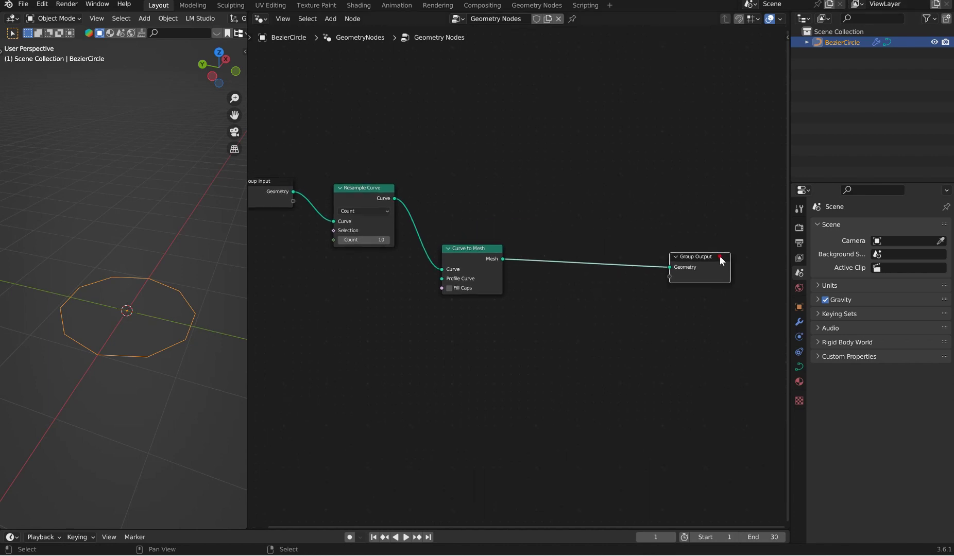
mouse_move(720, 257)
mouse_down()
mouse_move(708, 248)
mouse_move(716, 248)
mouse_up()
Insert a Mesh to Points node before Group Output and set the Resample Curve count to 16.
key(shift+a)
text(s)
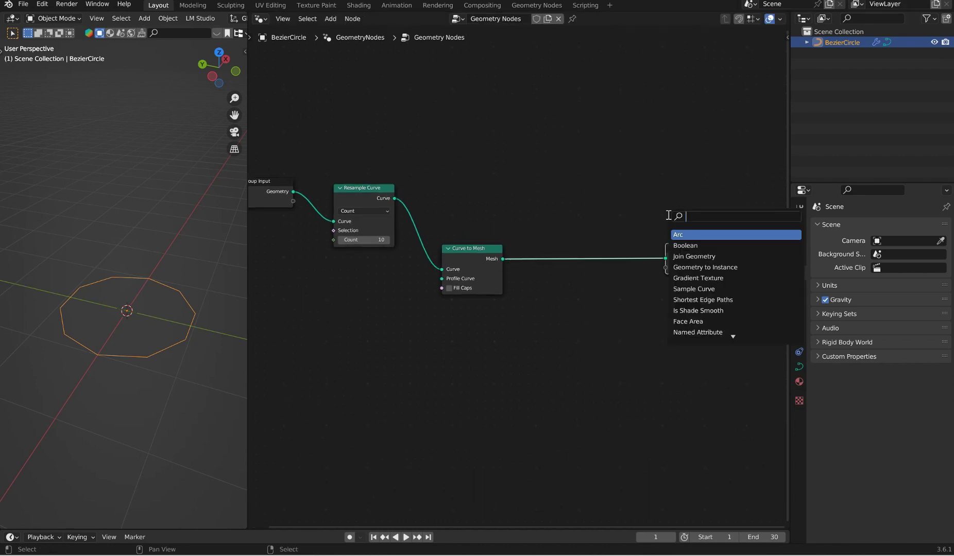
text(mesh to p)
key(Return)
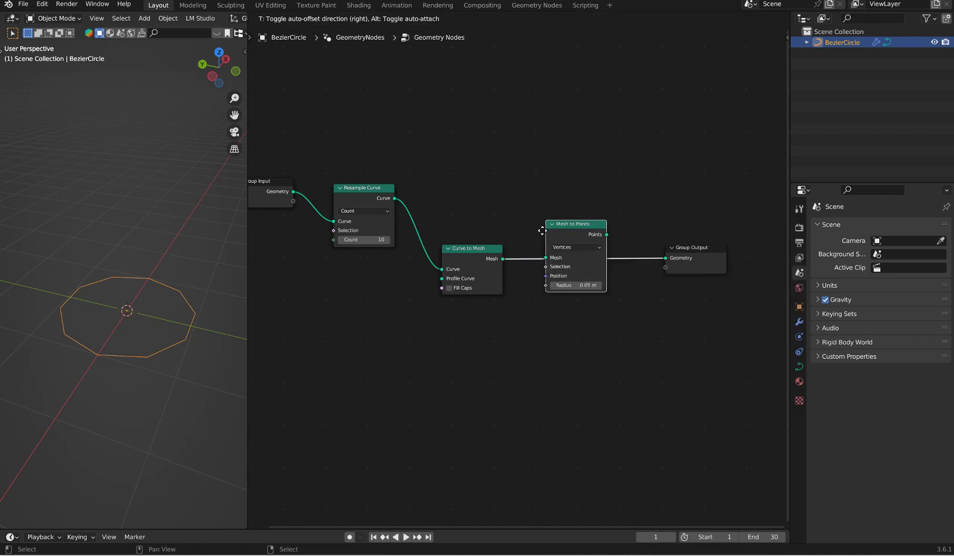
click(528, 244)
drag(697, 250, 741, 228)
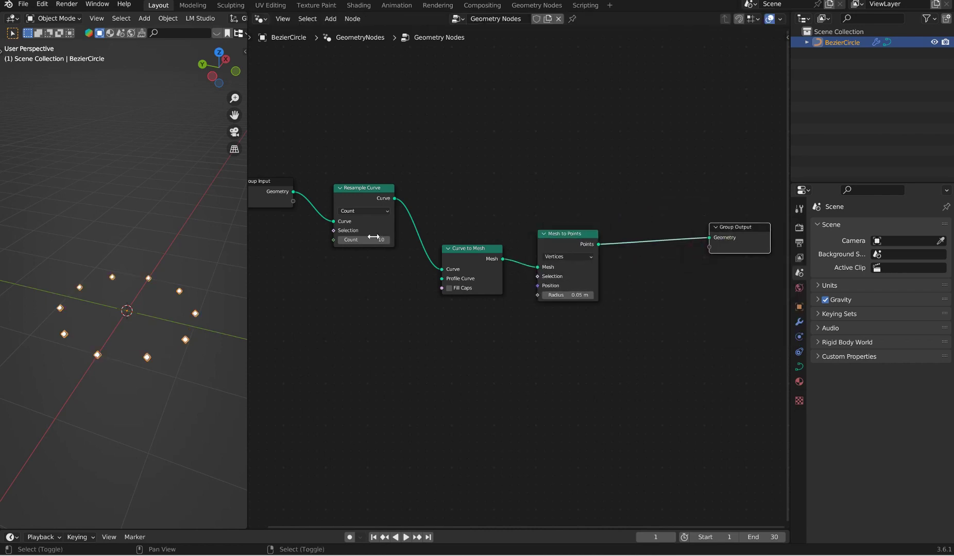
mouse_move(372, 240)
mouse_down()
mouse_move(412, 240)
mouse_move(377, 240)
mouse_up()
middle_drag(95, 324, 97, 300)
Insert an Instance on Points node between Mesh to Points and Group Output.
middle_drag(725, 239, 706, 251)
key(shift+a)
text(ins)
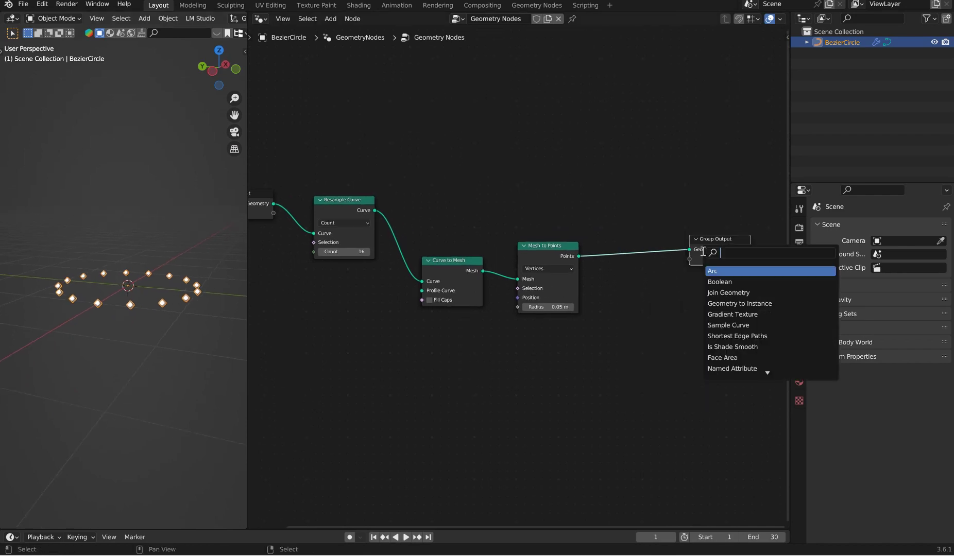
text(tance on)
key(Return)
click(633, 268)
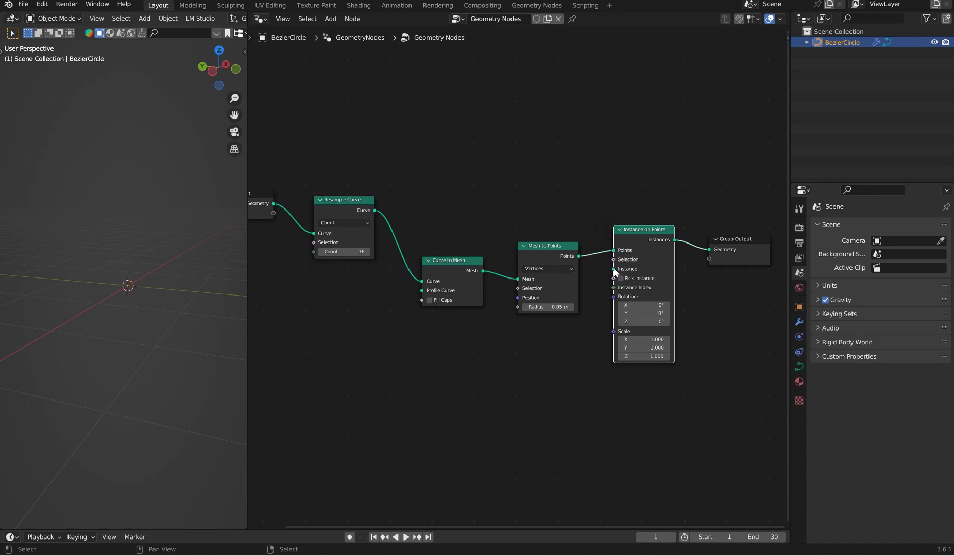
Add a Mesh Line node feeding the Instance input of Instance on Points and space out Group Output.
key(shift+a)
text(mesh l)
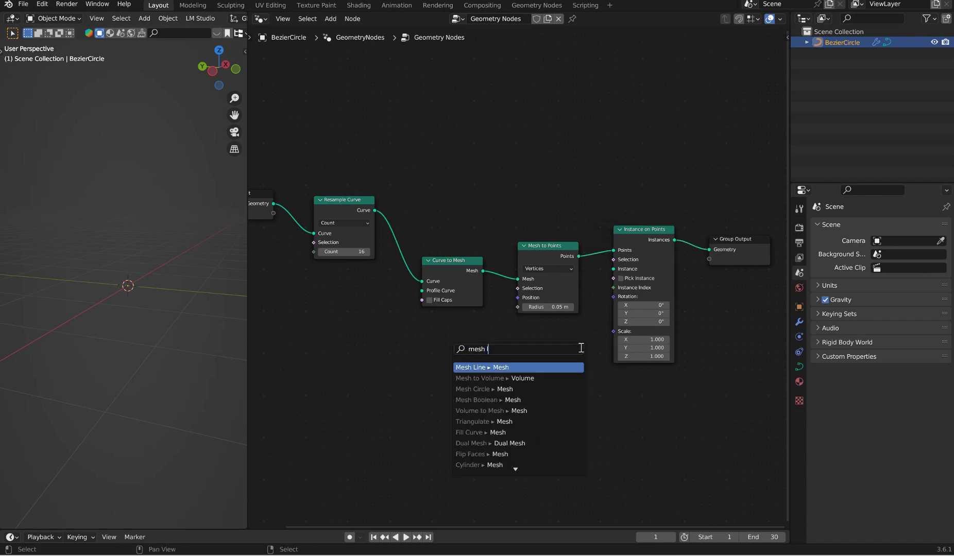
key(Return)
click(579, 338)
click(748, 245)
middle_drag(726, 208, 501, 249)
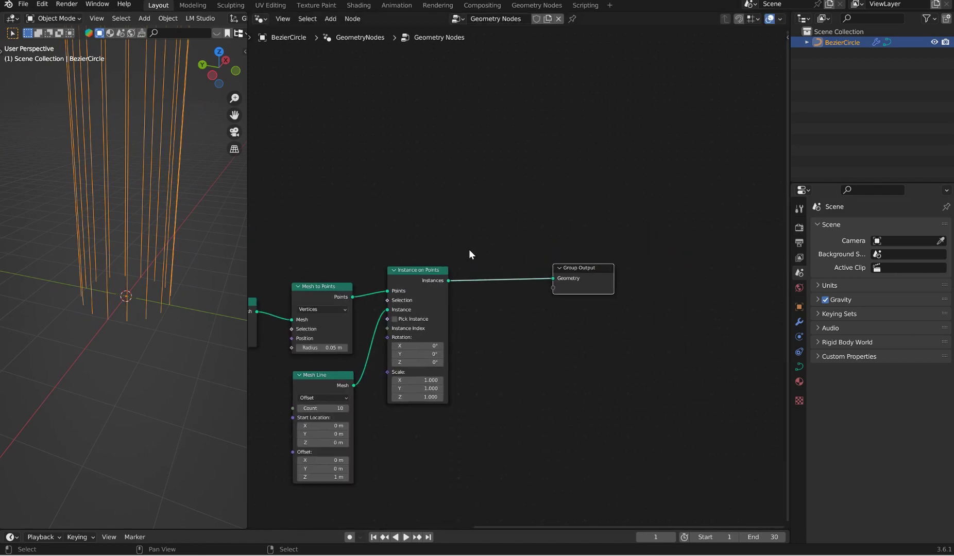
Duplicate Instance on Points, insert the copy between the original and Group Output, and place it lower.
click(422, 269)
key(shift+d)
click(533, 268)
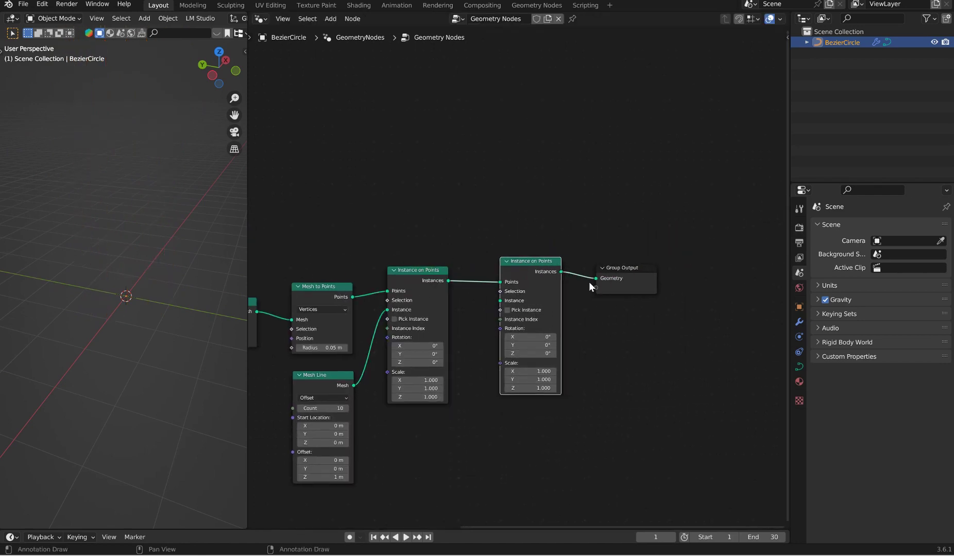
middle_drag(591, 279, 652, 229)
drag(594, 214, 617, 305)
middle_drag(661, 335, 655, 272)
scroll(647, 313, up, 1)
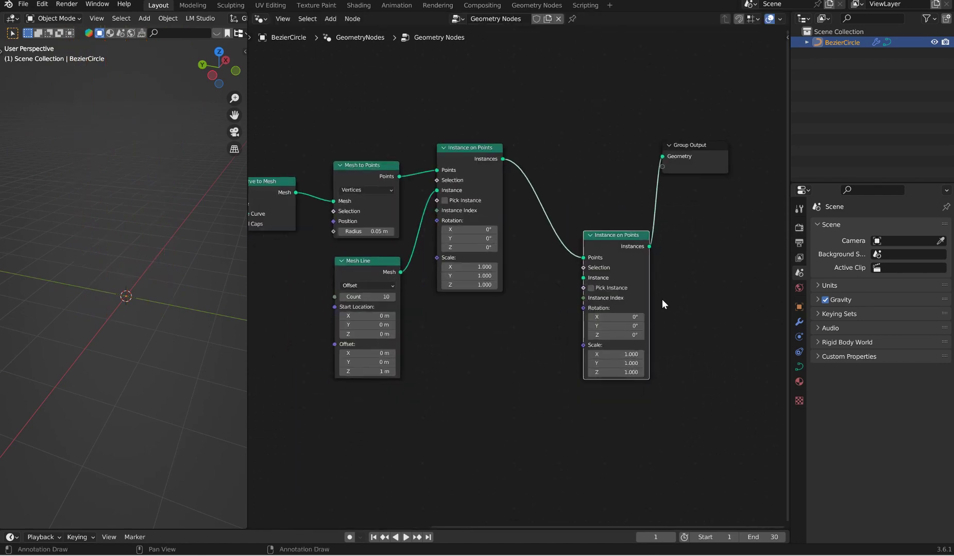
Add a Cube node connected to the Instance input of the second Instance on Points.
drag(583, 279, 560, 324)
text(cu)
key(Return)
click(560, 325)
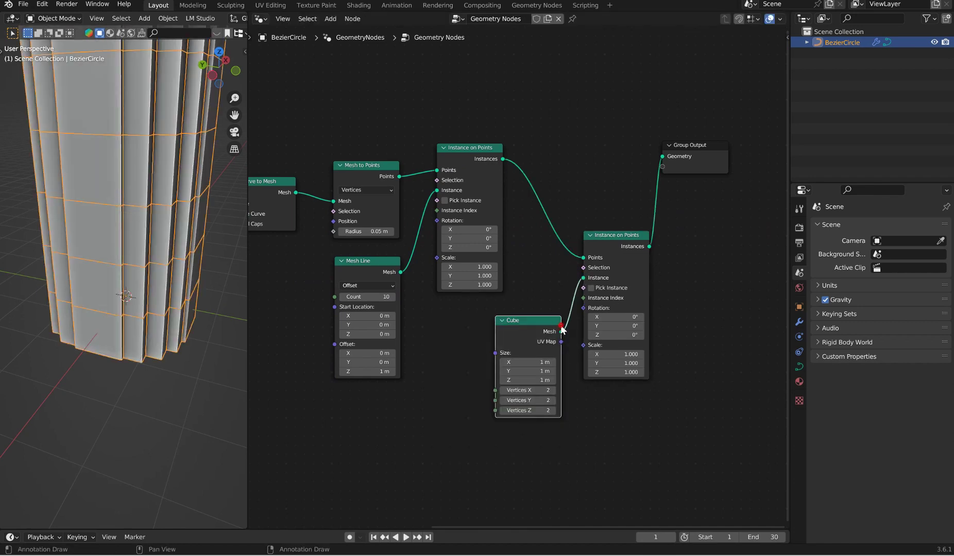
Set the cube's Y size to 2 m and move the Cube node away from the second Instance on Points.
click(527, 372)
text(2)
key(Return)
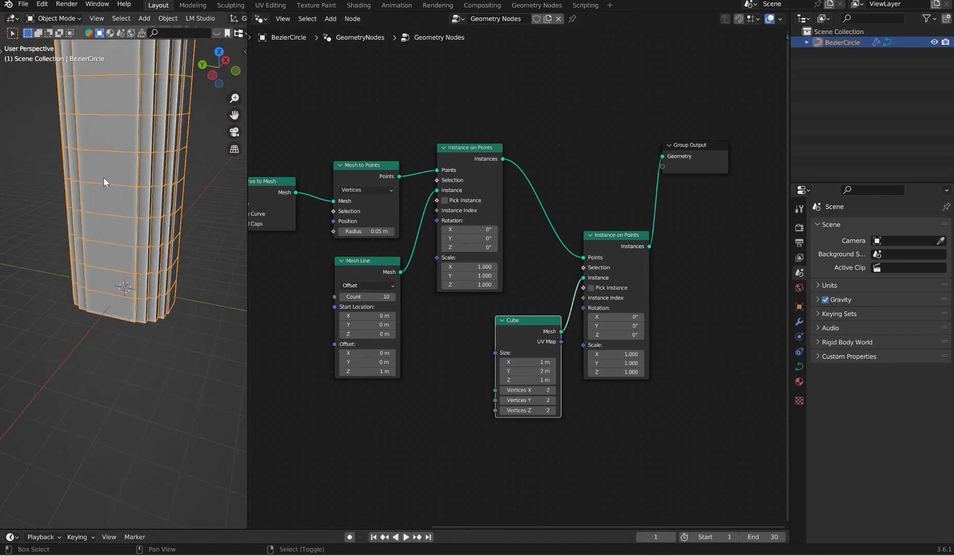
middle_drag(108, 209, 105, 231)
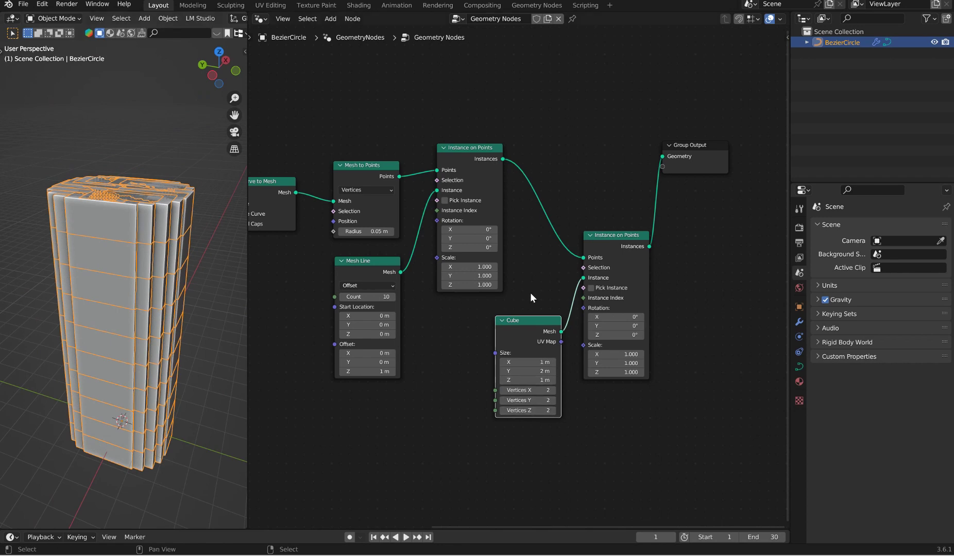
drag(532, 323, 468, 375)
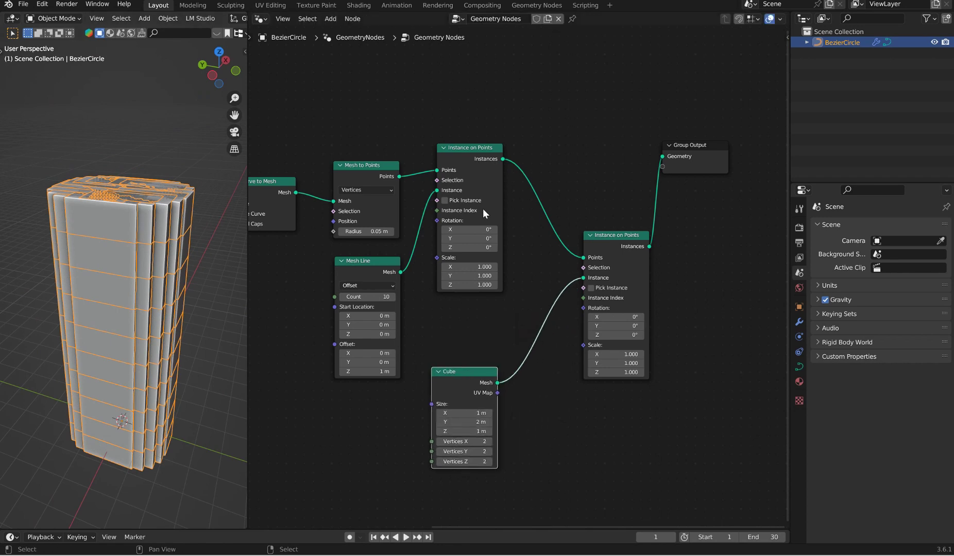
Switch the Resample Curve mode from Count to Length and adjust the node's position.
middle_drag(607, 109, 608, 133)
middle_drag(489, 133, 775, 206)
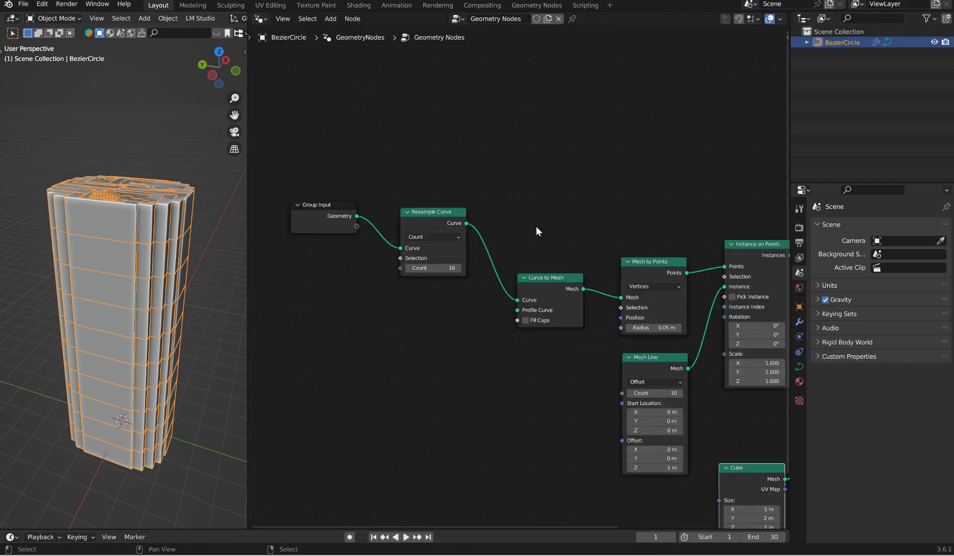
drag(426, 224, 441, 221)
click(443, 235)
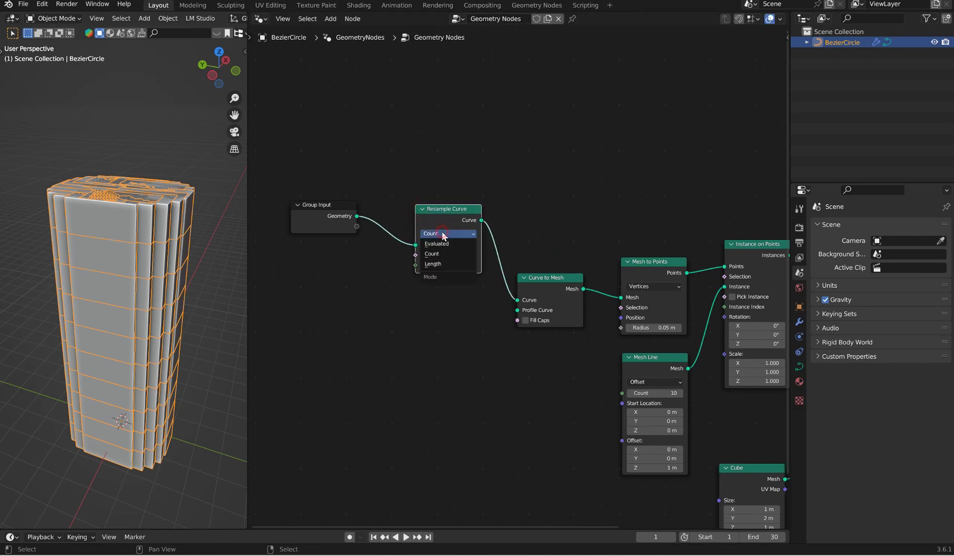
click(447, 263)
middle_drag(460, 206, 325, 192)
drag(326, 193, 319, 218)
Shift all nodes from Mesh to Points onward along X to open a gap after Curve to Mesh.
middle_drag(672, 178, 600, 127)
scroll(647, 163, down, 1)
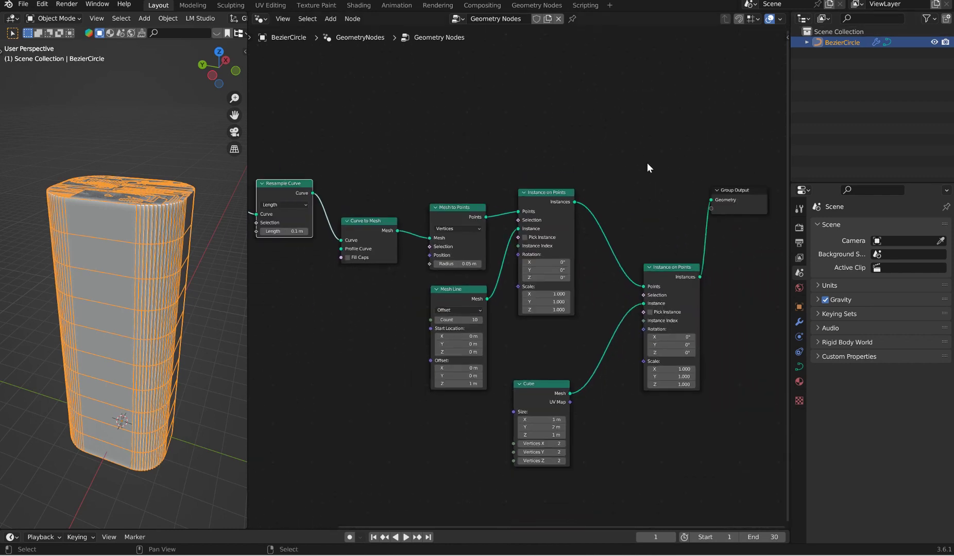
middle_drag(646, 162, 661, 173)
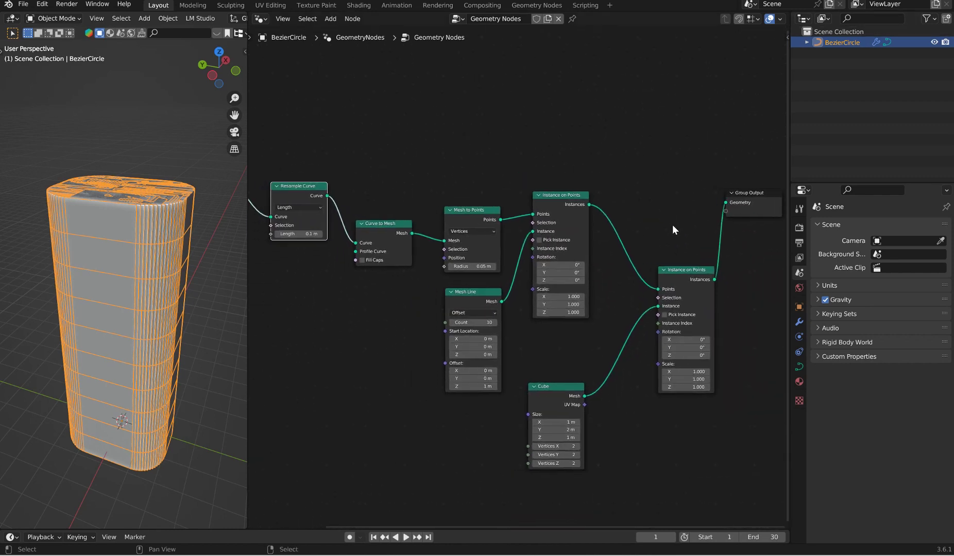
drag(751, 444, 487, 173)
scroll(417, 173, down, 2)
key(g)
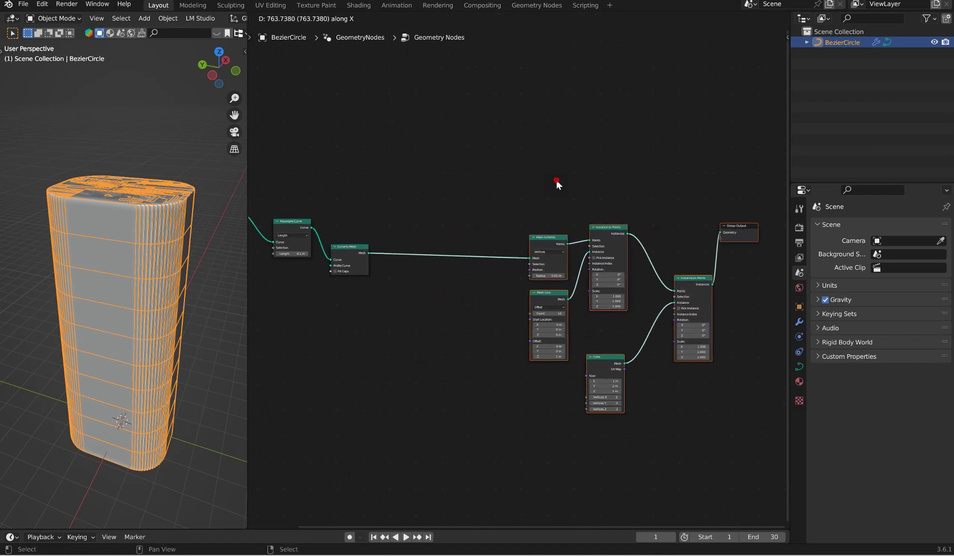
click(558, 183)
drag(352, 247, 346, 229)
scroll(368, 235, up, 2)
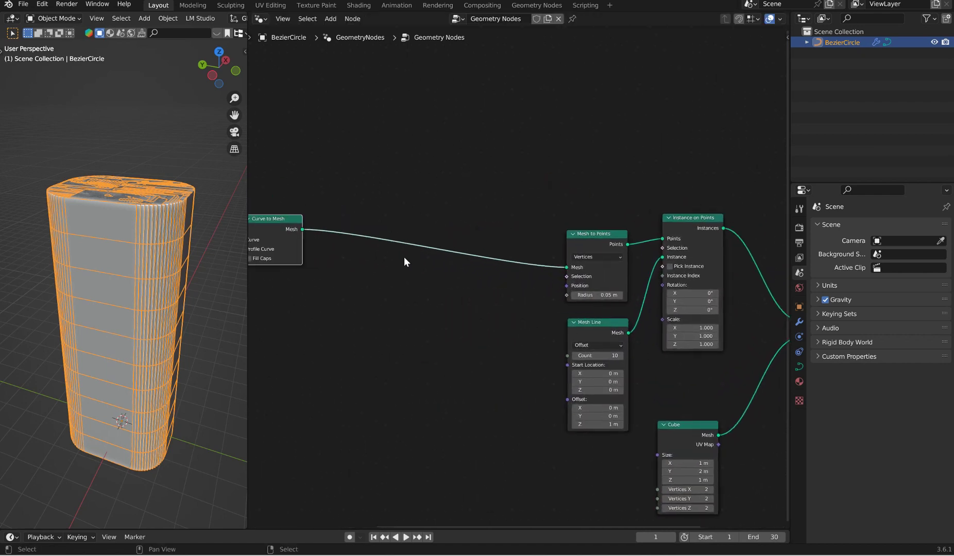
Reposition Mesh to Points and Curve to Mesh, and insert an Extrude Mesh node between them.
drag(595, 244, 592, 220)
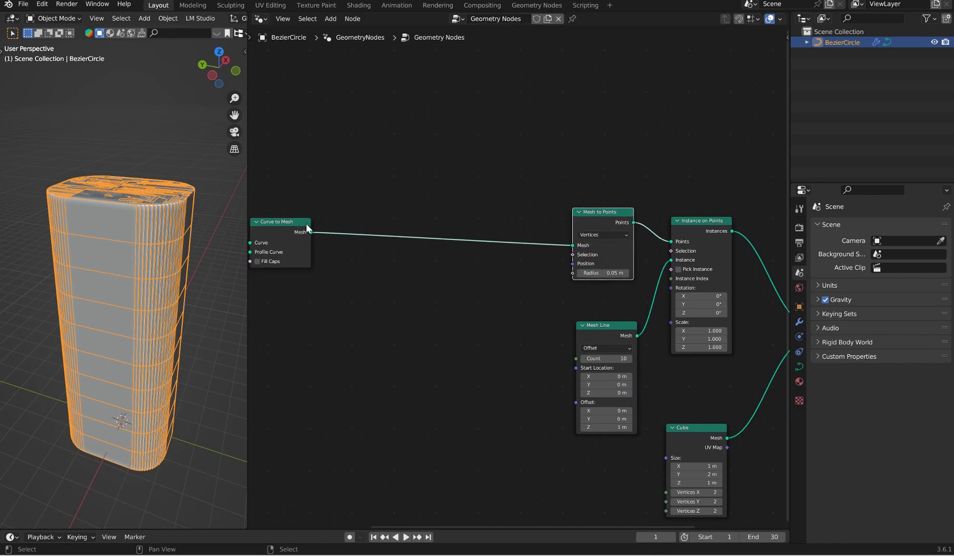
mouse_move(295, 225)
mouse_down()
mouse_move(306, 230)
mouse_move(302, 222)
mouse_up()
middle_drag(427, 197, 463, 202)
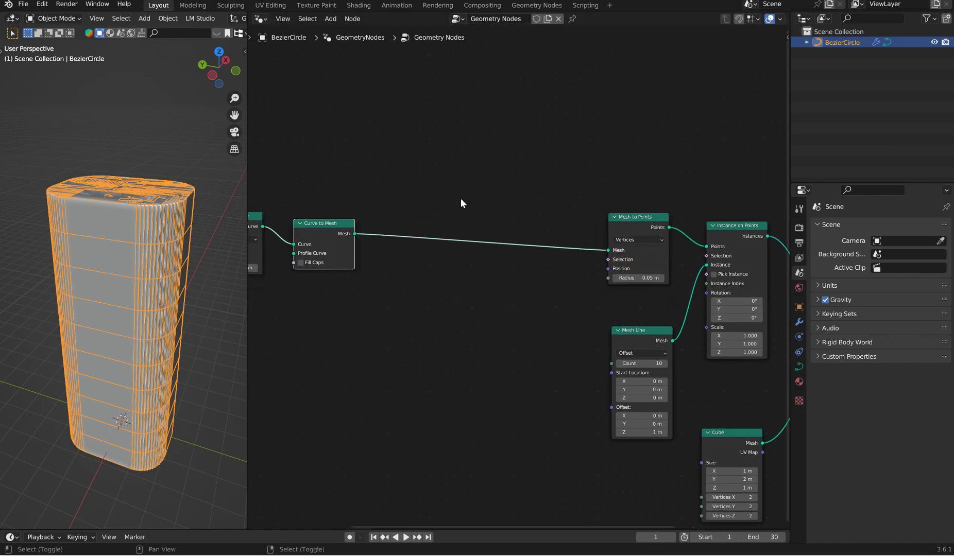
key(shift+a)
text(extrude)
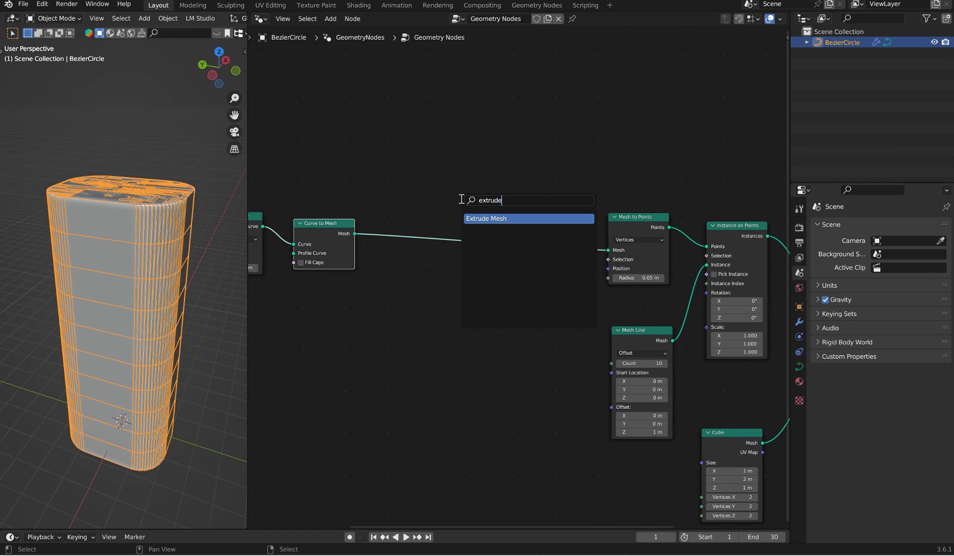
key(Return)
click(392, 217)
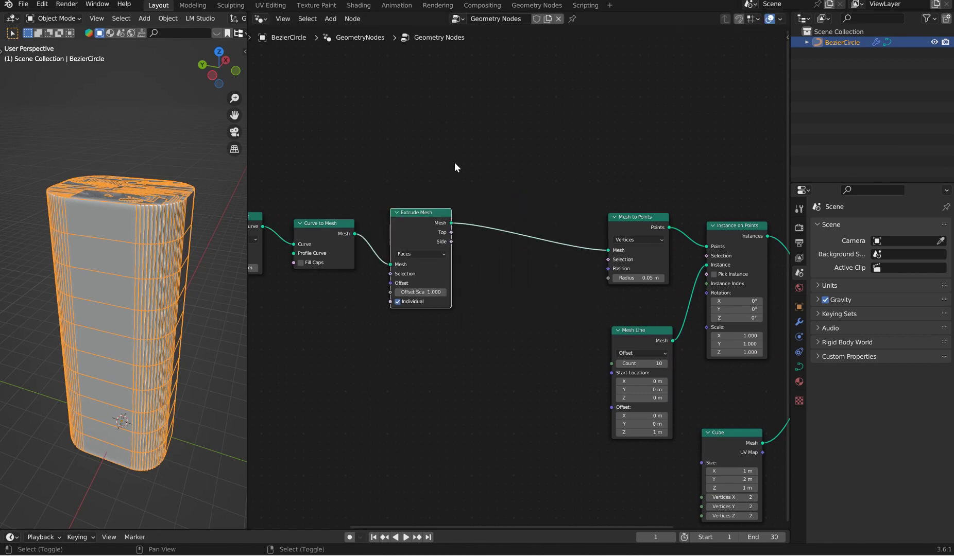
Insert a Duplicate Elements node between Extrude Mesh and Mesh to Points.
key(shift+a)
text(duplt)
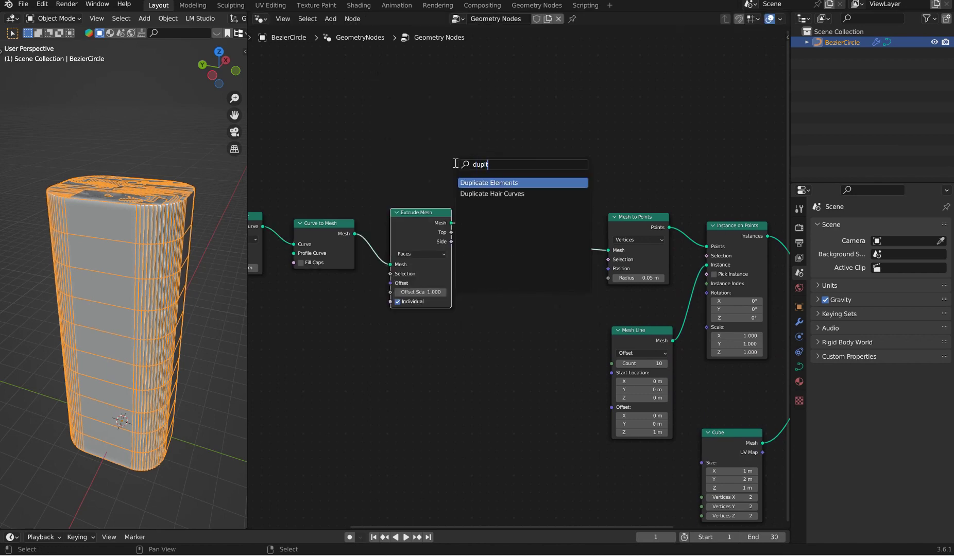
key(Return)
click(497, 233)
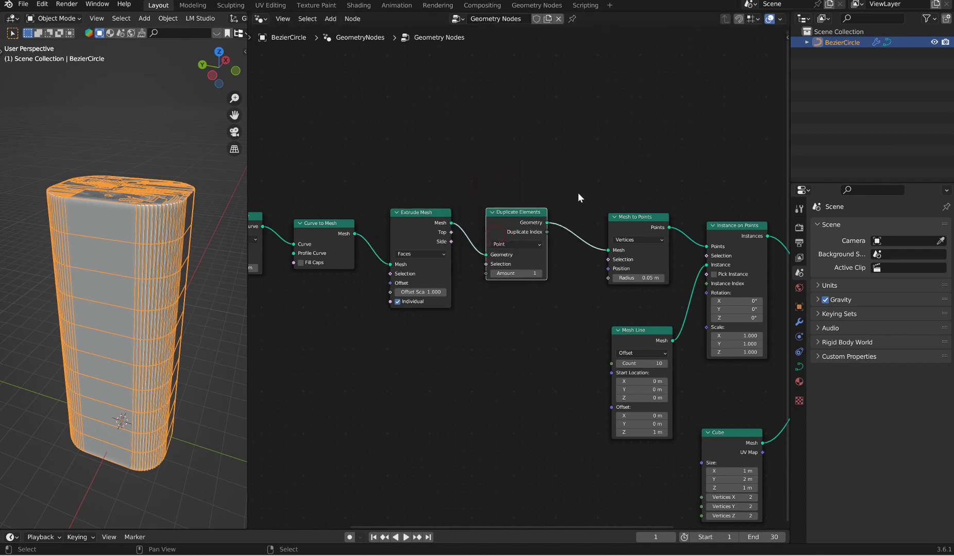
Insert a Set Position node between Duplicate Elements and Mesh to Points, moving Mesh to Points and Mesh Line to make room.
drag(646, 219, 660, 208)
key(shift+a)
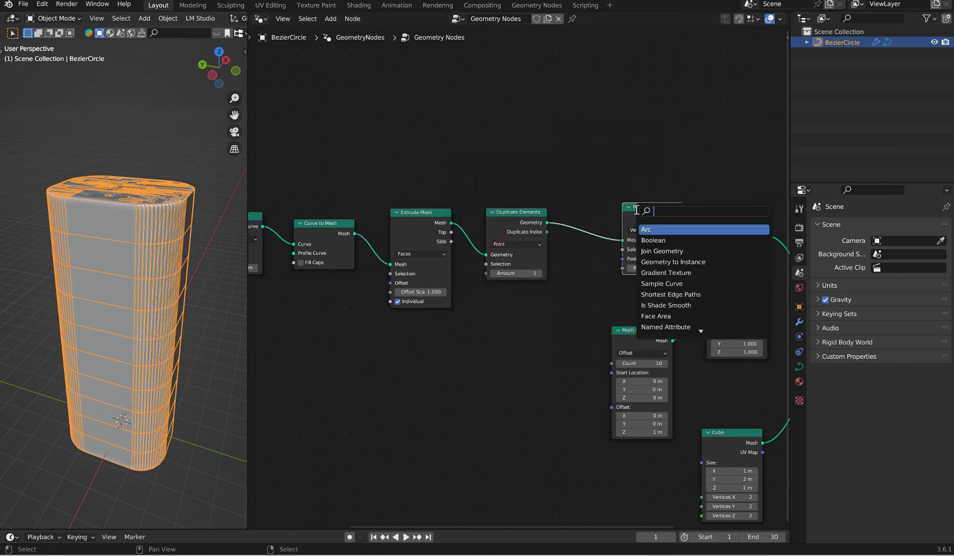
text(set pos)
key(Return)
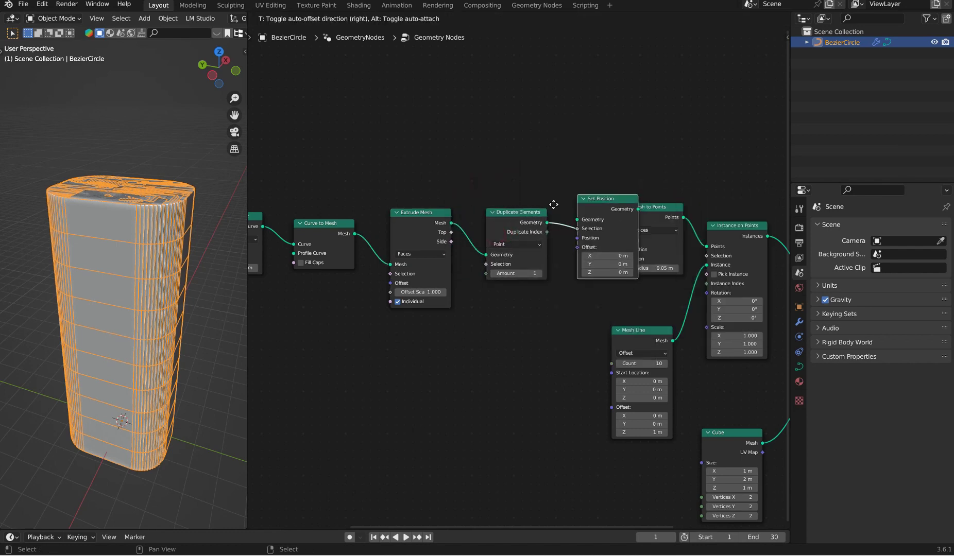
click(595, 203)
drag(645, 337, 722, 331)
drag(582, 202, 581, 214)
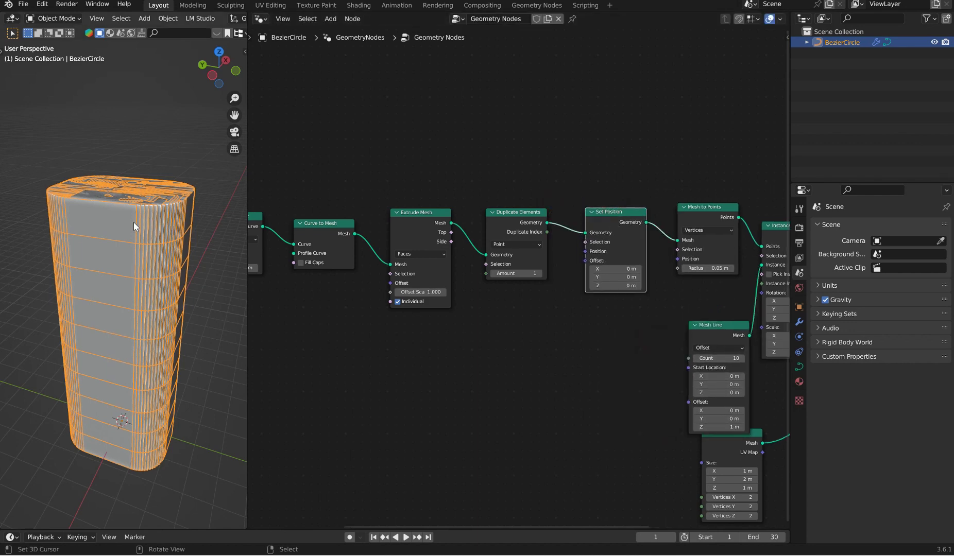
Add a Vector node connected to the Offset input of Extrude Mesh and place it below that node.
mouse_move(156, 229)
middle_down()
mouse_move(177, 238)
mouse_move(158, 238)
middle_up()
scroll(518, 276, up, 4)
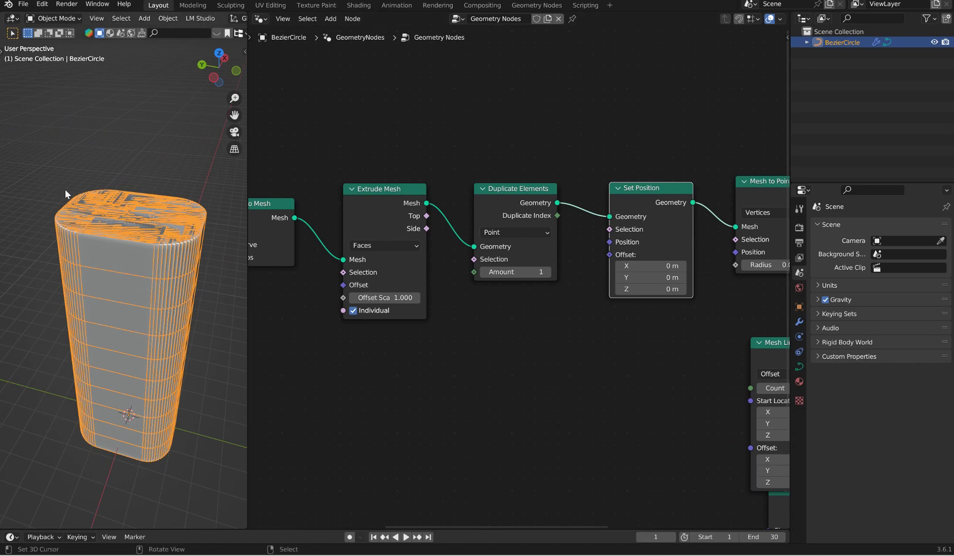
middle_drag(131, 236, 107, 218)
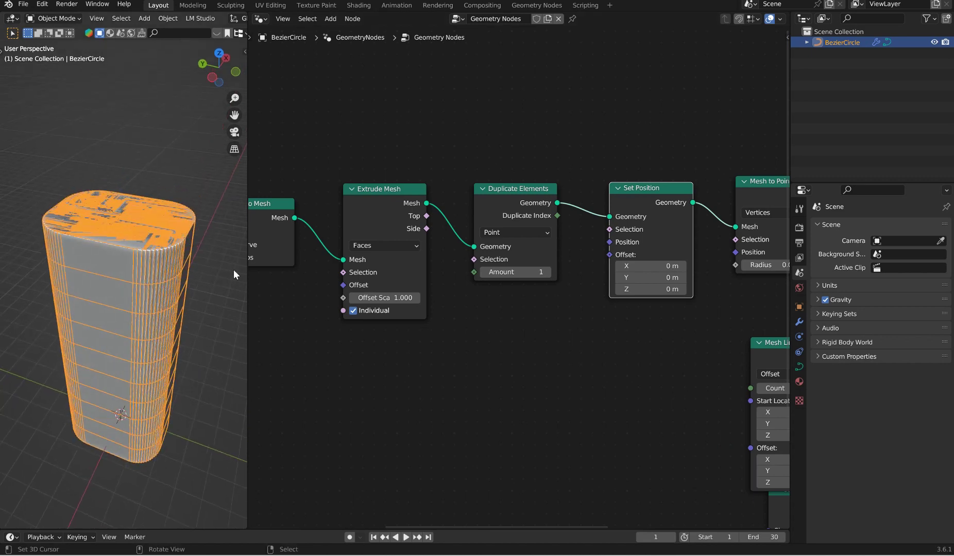
middle_drag(277, 270, 352, 232)
scroll(456, 260, up, 2)
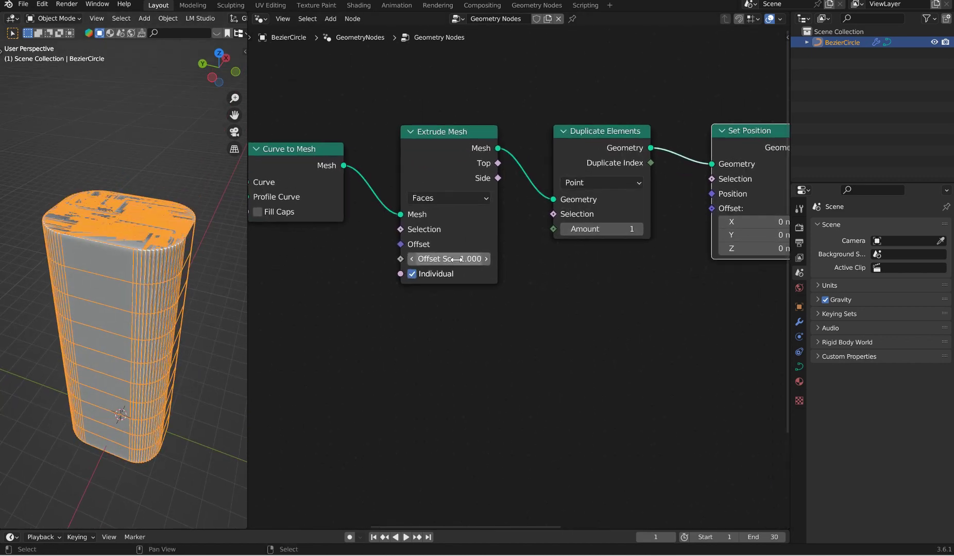
scroll(456, 259, up, 1)
middle_drag(465, 261, 517, 254)
drag(443, 236, 509, 332)
text(ve)
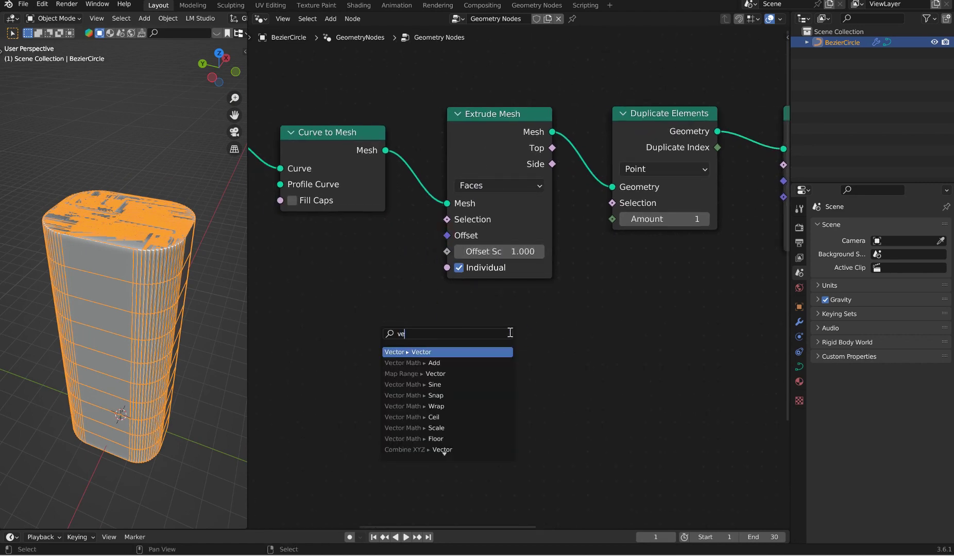
text(c)
click(489, 351)
click(517, 379)
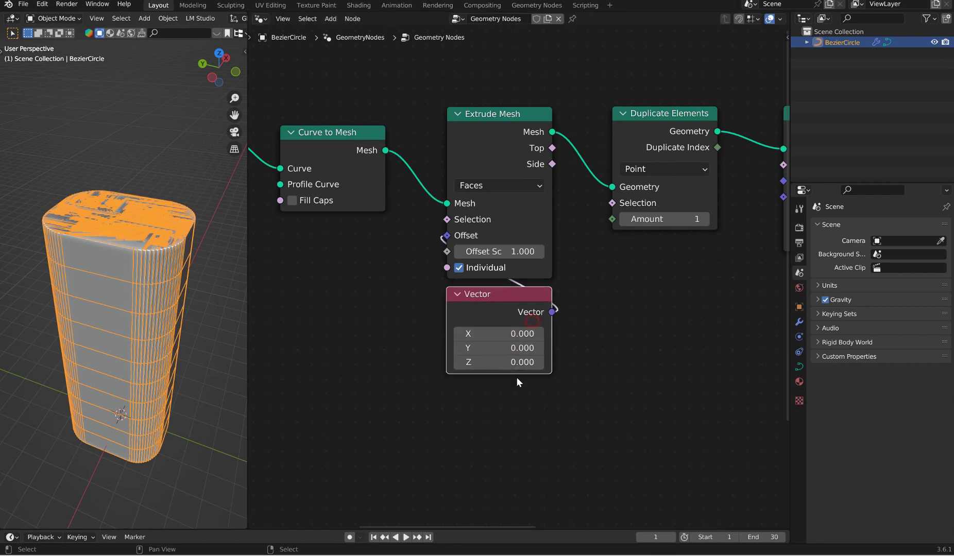
Set the Z component of the Vector node feeding Extrude Mesh to -1.
click(518, 365)
text(-1)
key(Return)
Add a Combine XYZ node connected to the Offset input of Set Position and place it below that node.
middle_drag(643, 292, 427, 302)
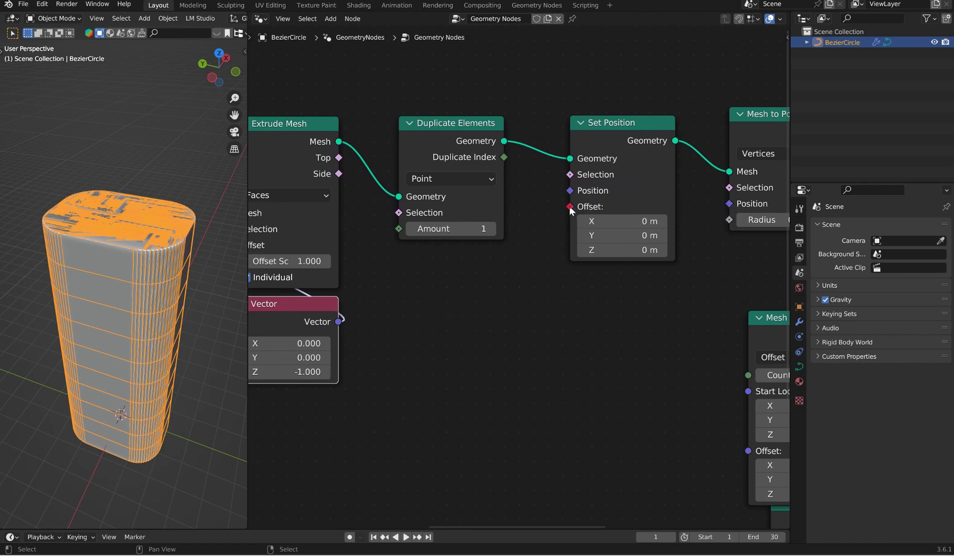
drag(571, 207, 595, 324)
text(combin)
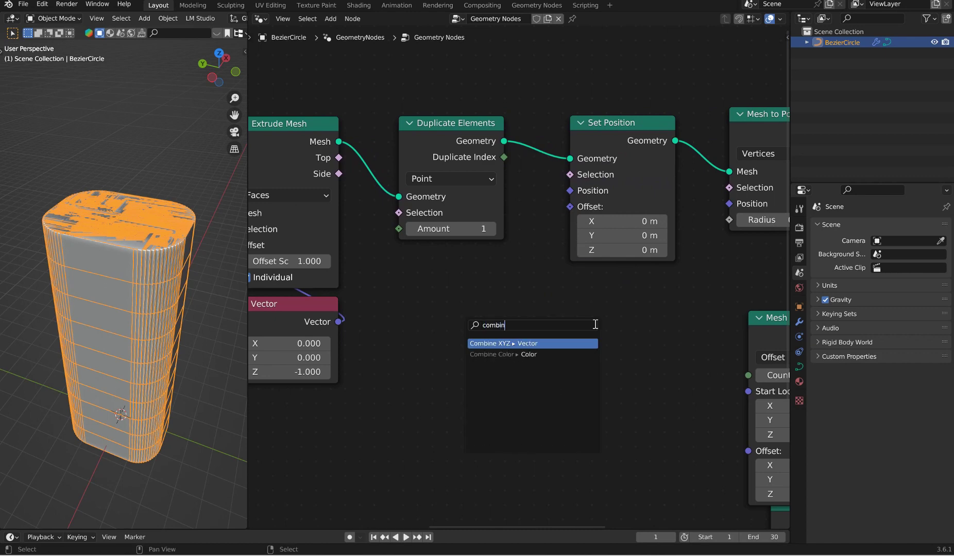
key(Return)
click(644, 245)
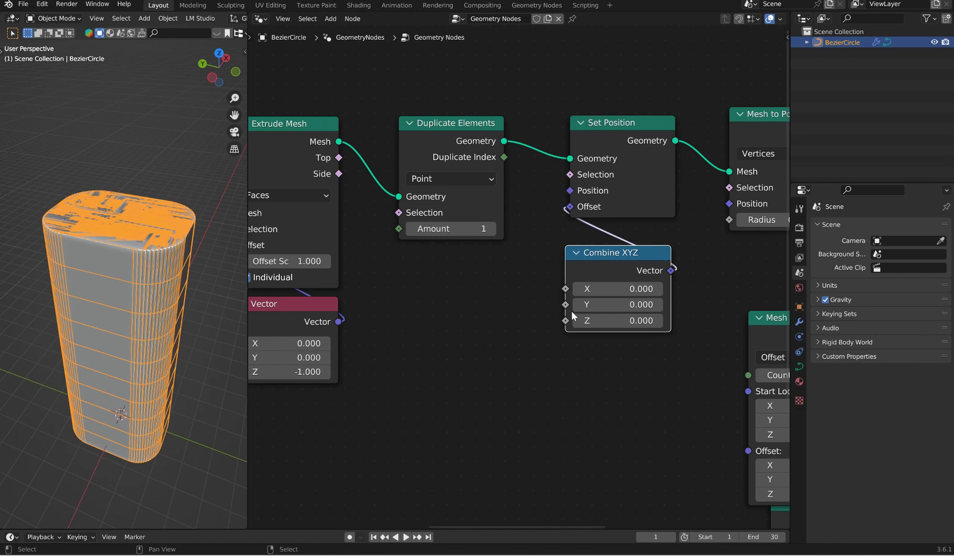
Add a Math node in Multiply mode connected to the Z input of Combine XYZ and place it underneath.
drag(565, 321, 522, 343)
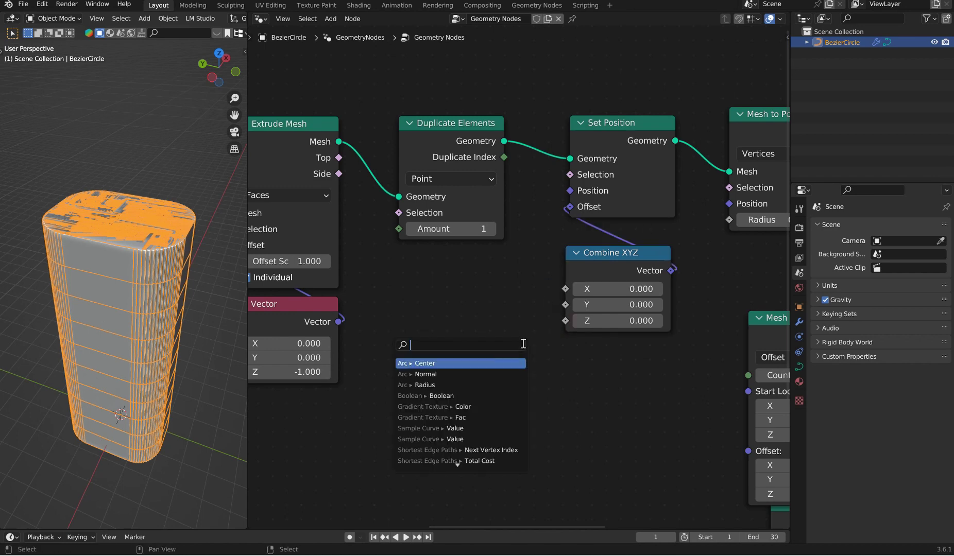
text(mul)
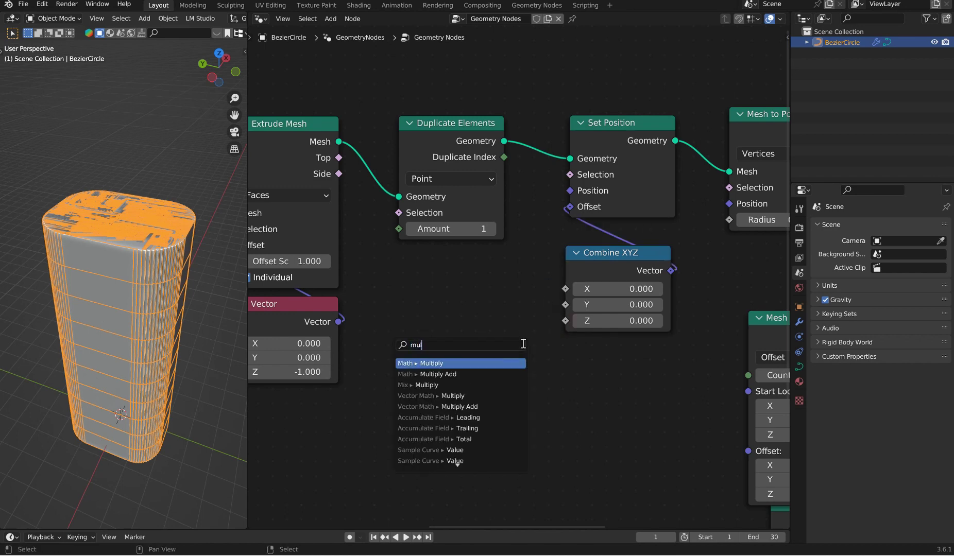
text(ti)
key(Return)
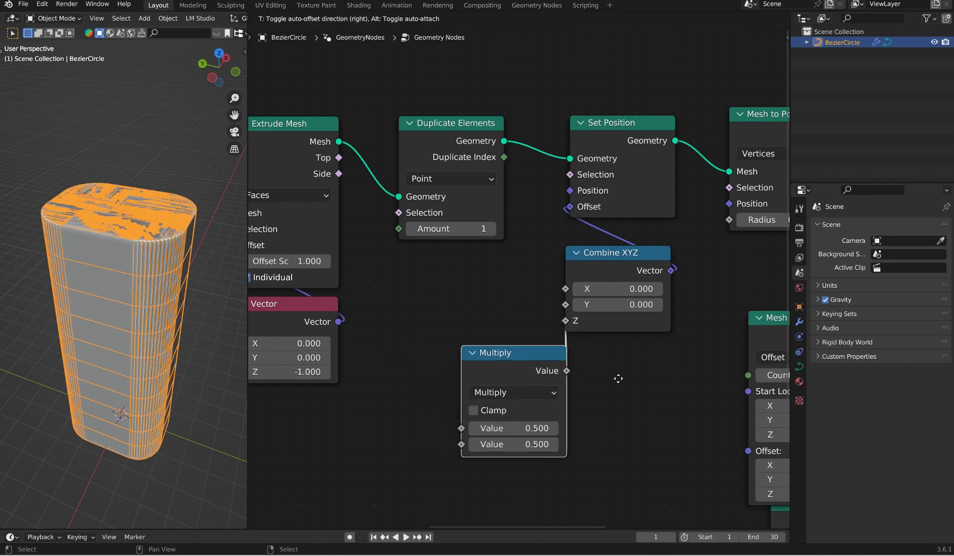
click(675, 353)
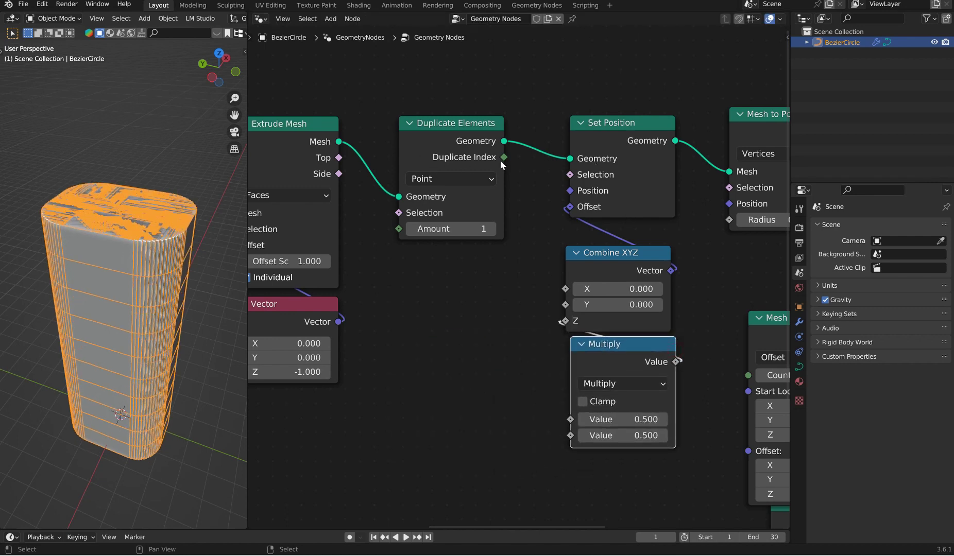
Connect Duplicate Index from Duplicate Elements to the first Value of Multiply, and tidy the Combine XYZ and Multiply nodes.
drag(501, 158, 571, 419)
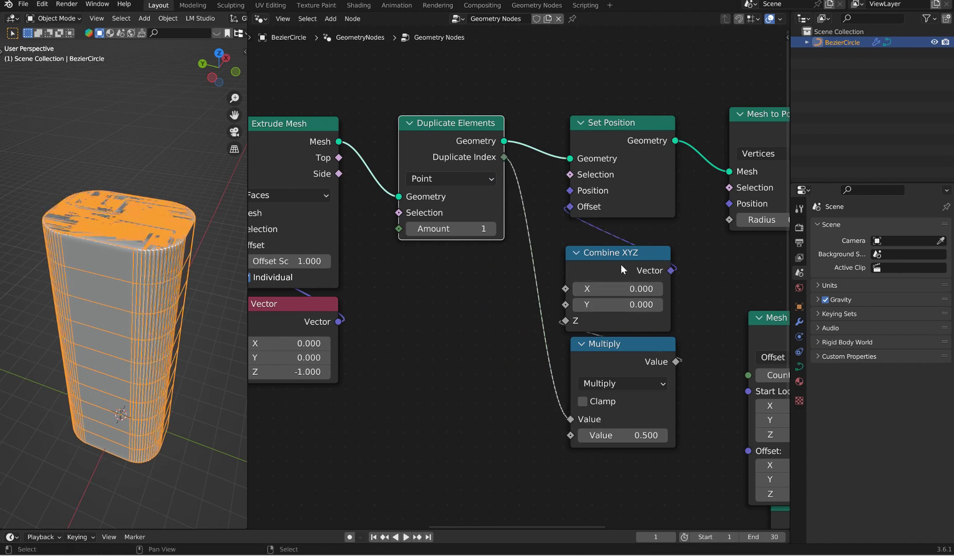
drag(620, 265, 621, 258)
drag(618, 345, 607, 341)
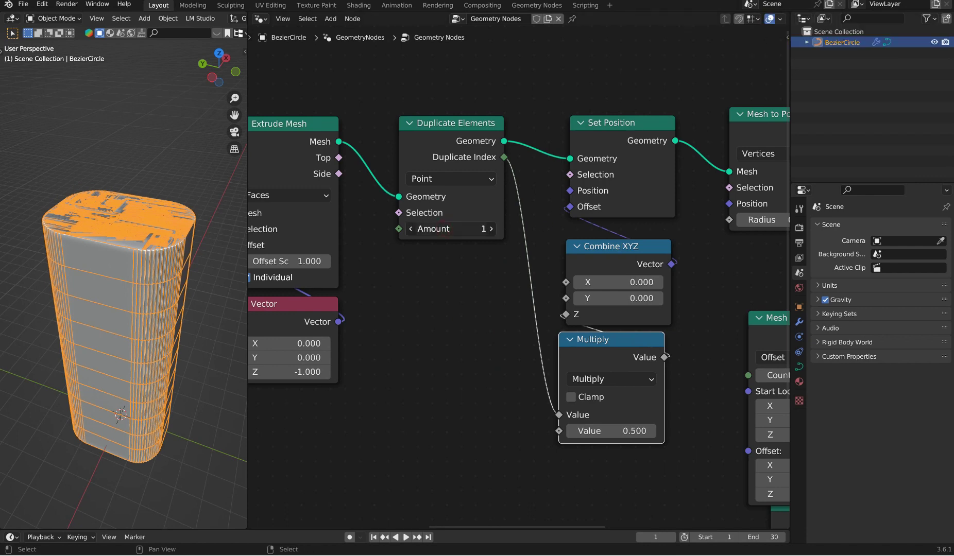
click(411, 228)
drag(448, 228, 463, 212)
Move the Resample Curve node up slightly and set its Length to 0.5 m.
scroll(641, 151, down, 2)
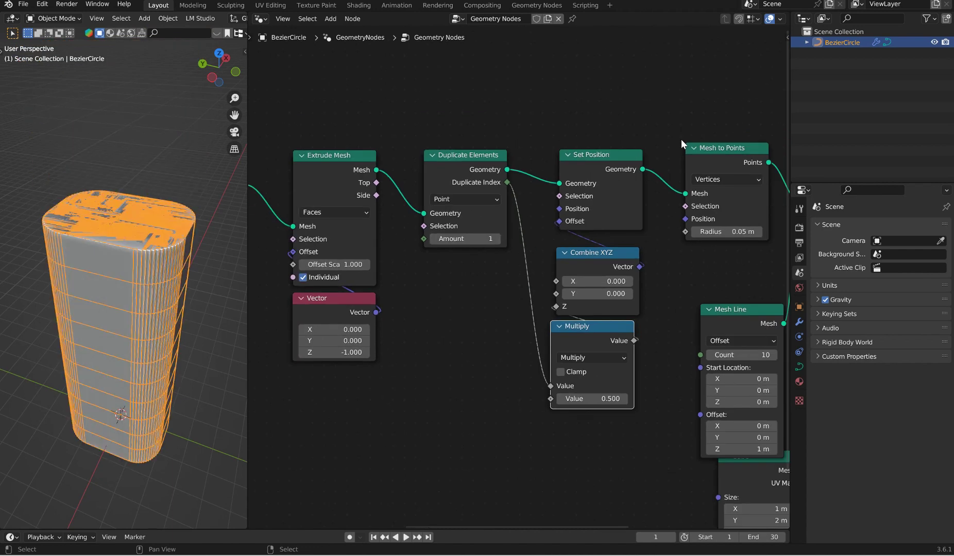
middle_drag(678, 139, 541, 167)
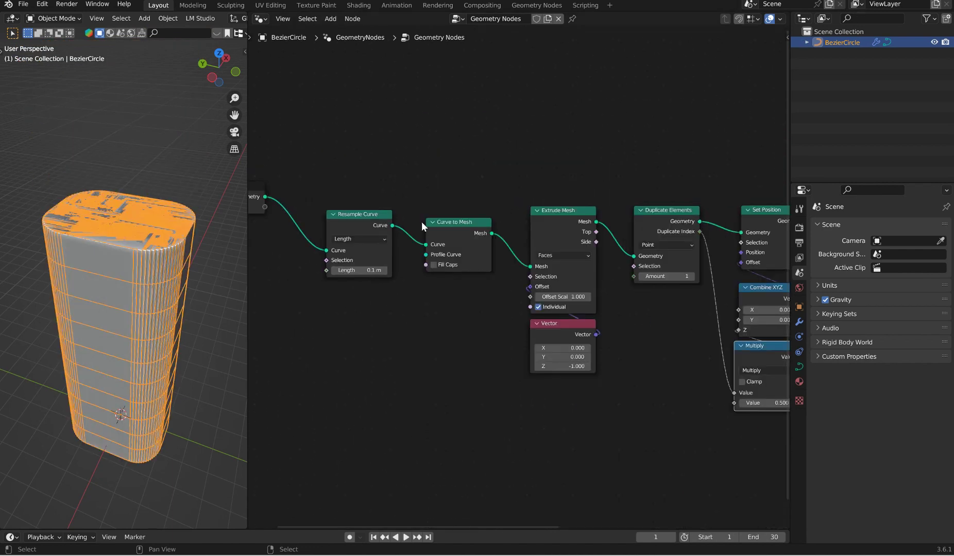
middle_drag(393, 225, 518, 210)
scroll(518, 210, up, 5)
middle_drag(509, 149, 481, 234)
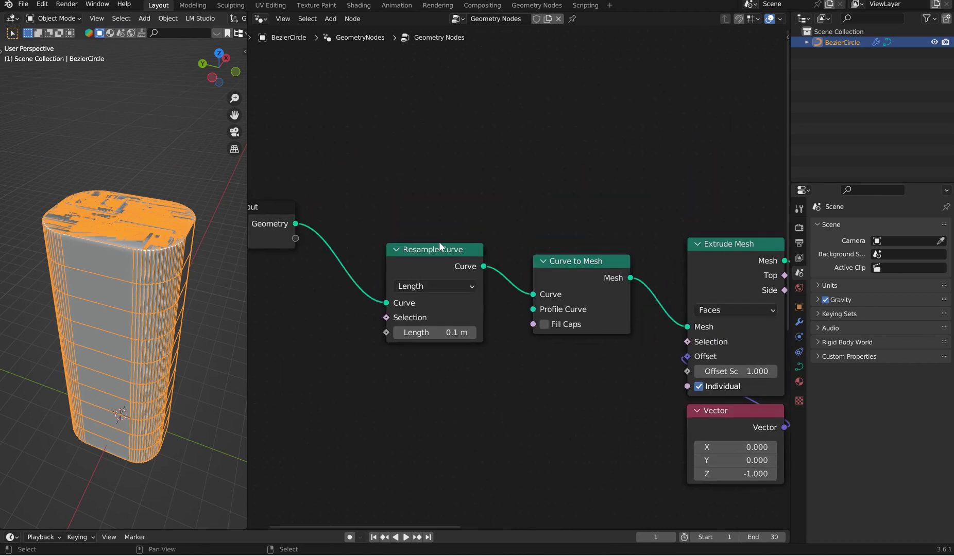
drag(443, 251, 440, 218)
click(431, 299)
text(0.5)
key(Return)
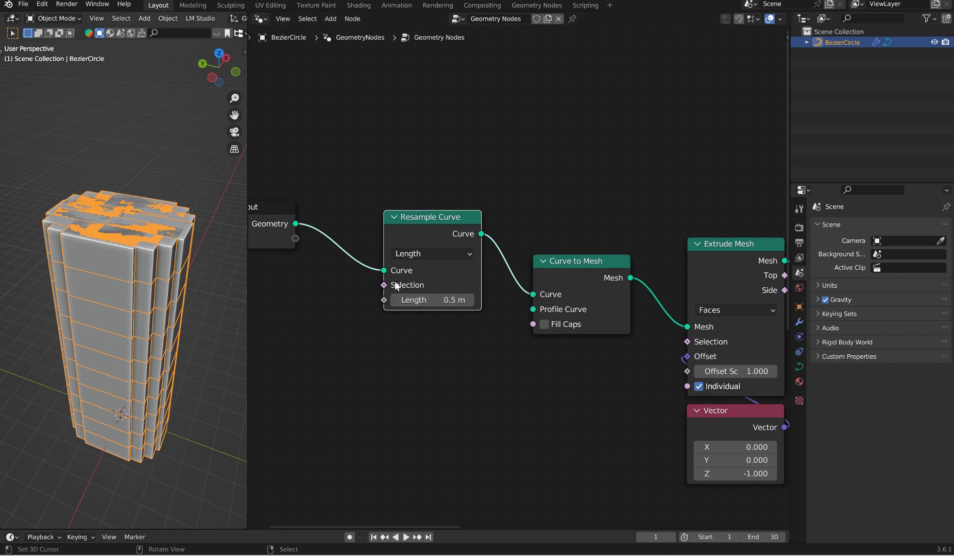
Set the Offset Scale of Extrude Mesh to 0.5.
middle_drag(554, 272, 297, 264)
click(498, 364)
text(0.5)
key(Return)
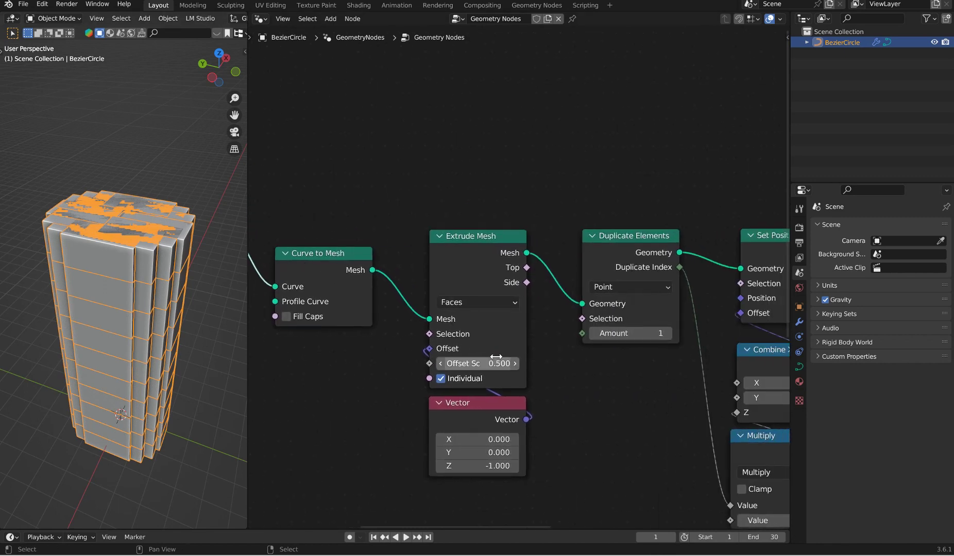
Switch the Extrude Mesh mode to Edges and the Duplicate Elements domain to Face.
click(499, 304)
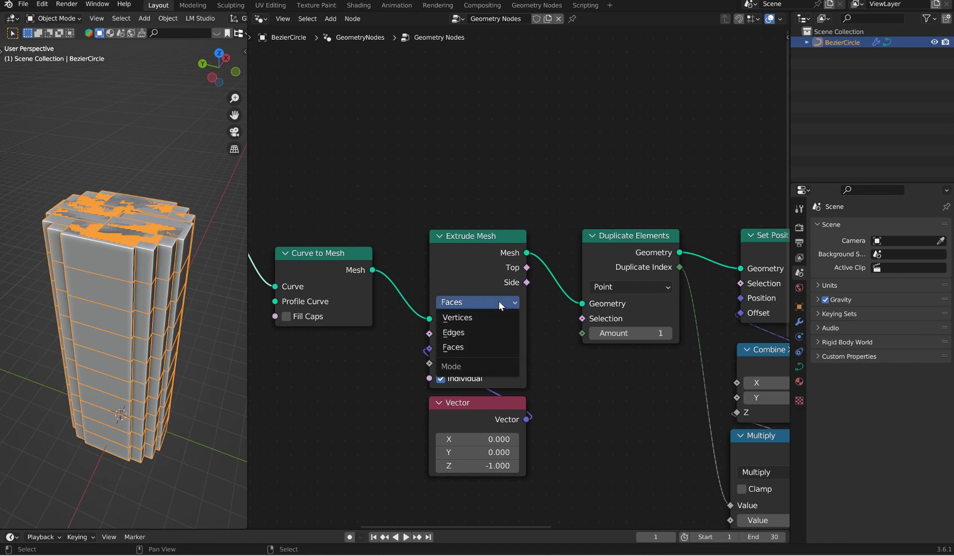
click(486, 333)
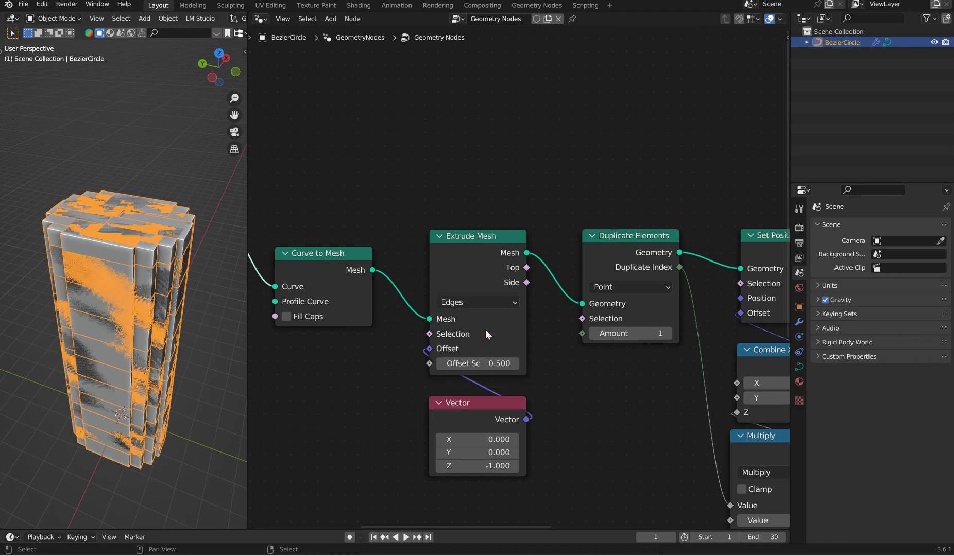
click(643, 285)
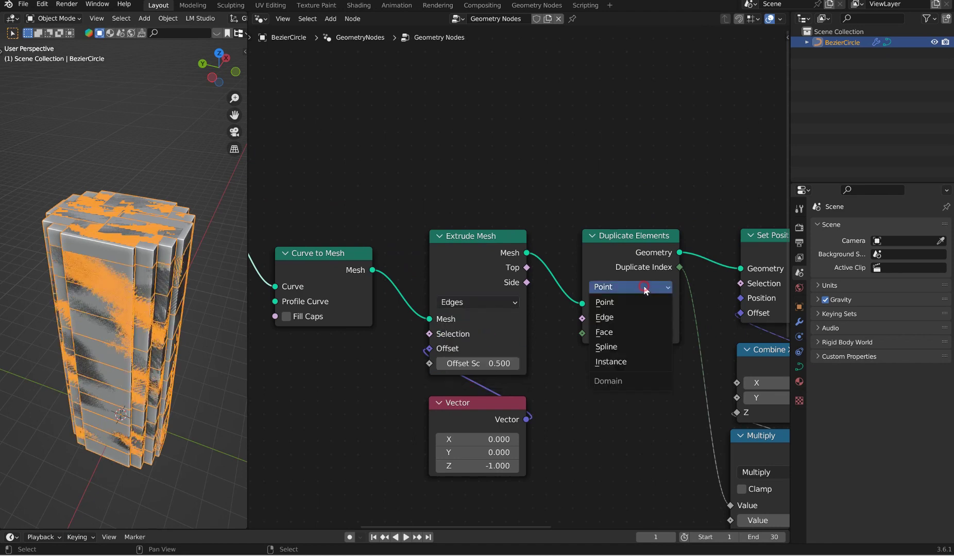
click(626, 331)
Shift the nodes from Mesh to Points onward along X to open a gap after Set Position.
scroll(636, 273, down, 1)
middle_drag(636, 273, 225, 279)
scroll(448, 279, up, 1)
scroll(386, 264, down, 2)
scroll(377, 264, down, 5)
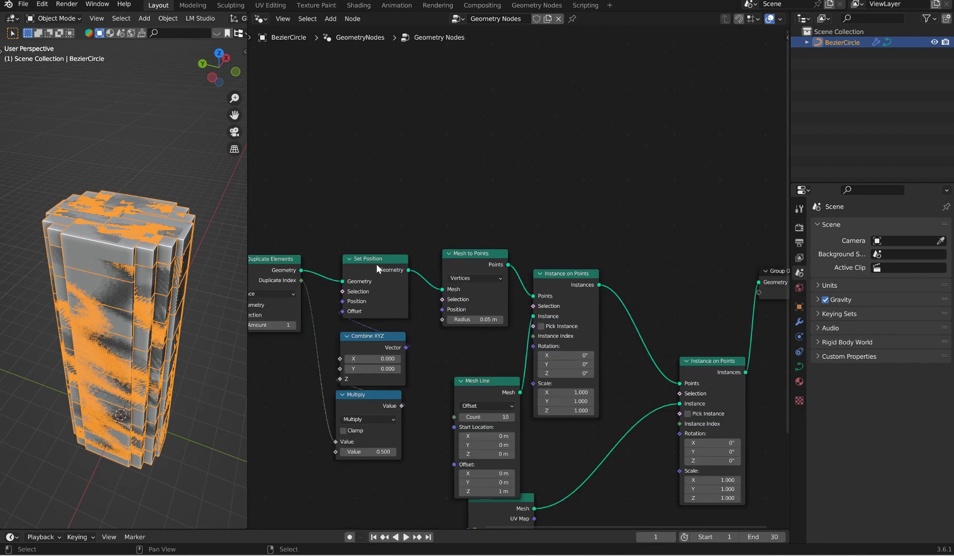
drag(526, 302, 745, 466)
drag(508, 276, 477, 249)
key(g)
key(x)
click(618, 245)
Insert a Merge by Distance node between Set Position and Mesh to Points.
key(shift+a)
text(s)
text(merge)
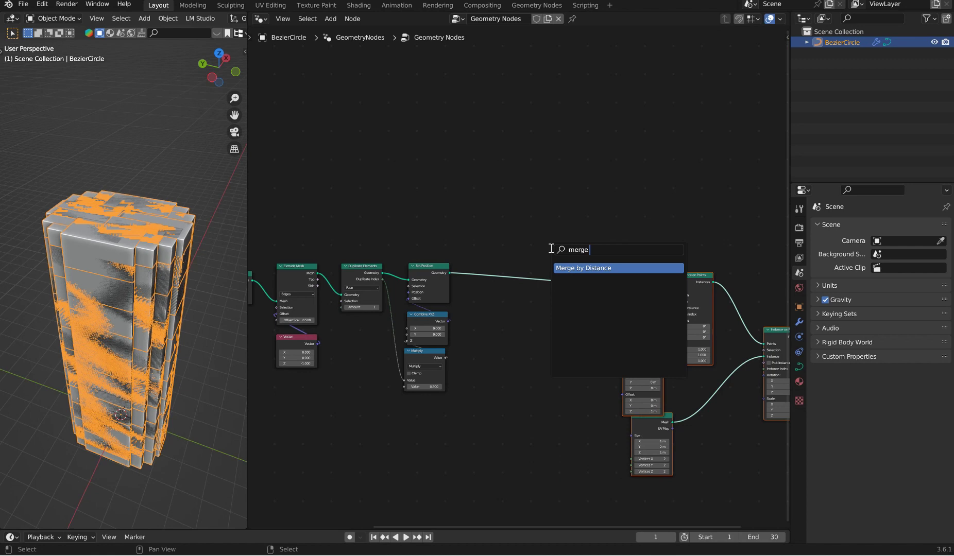
key(Return)
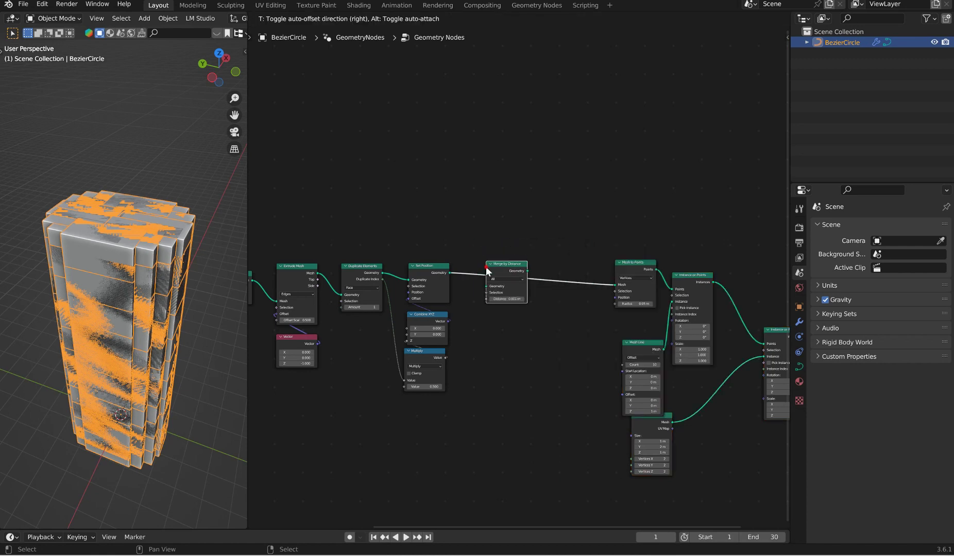
click(492, 258)
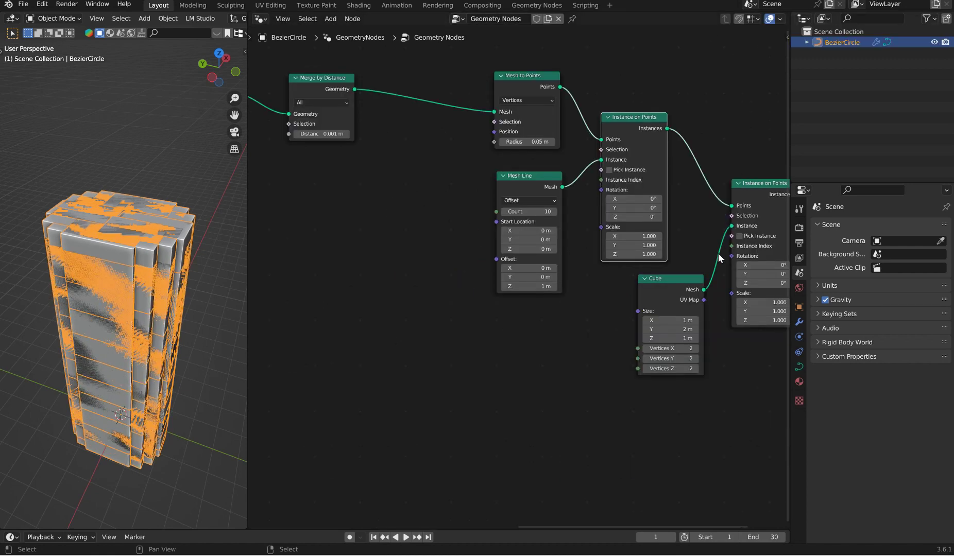
Move the Cube node aside and insert a Scale Elements node between it and the second Instance on Points.
drag(695, 282, 560, 346)
middle_drag(706, 242, 578, 206)
click(580, 206)
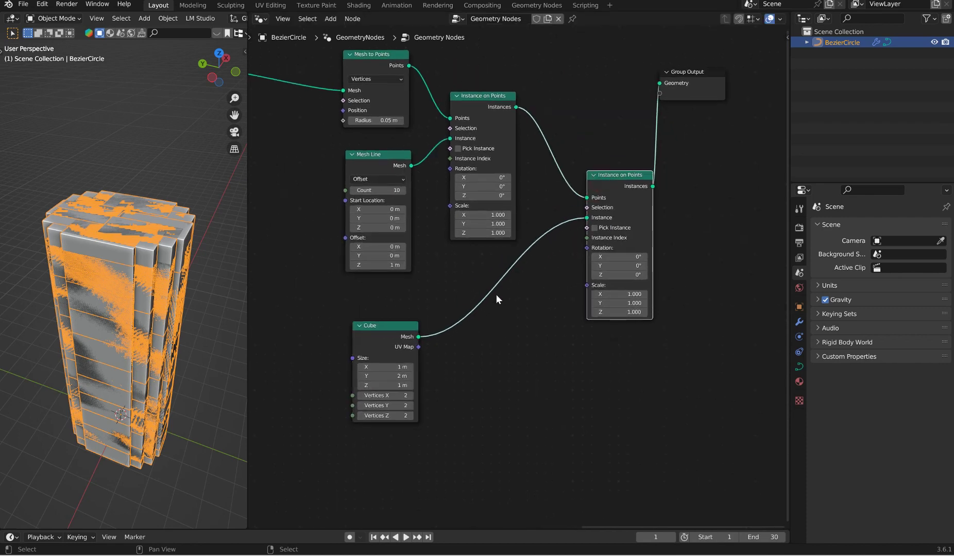
scroll(502, 297, up, 2)
key(shift+a)
text(scale)
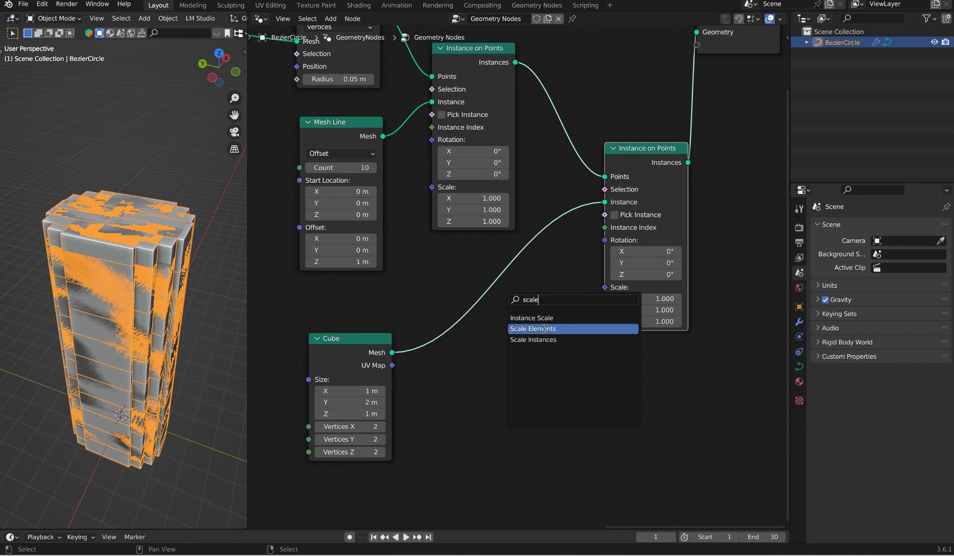
click(543, 328)
click(515, 312)
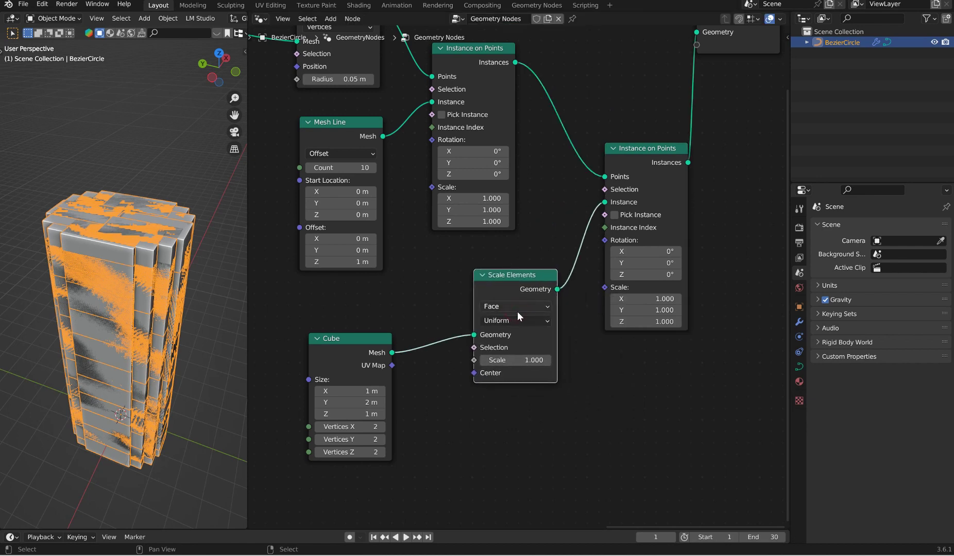
Set the Scale of the Scale Elements node to 0.2 and shift the Cube node slightly away from it.
click(520, 363)
text(0.2)
key(Return)
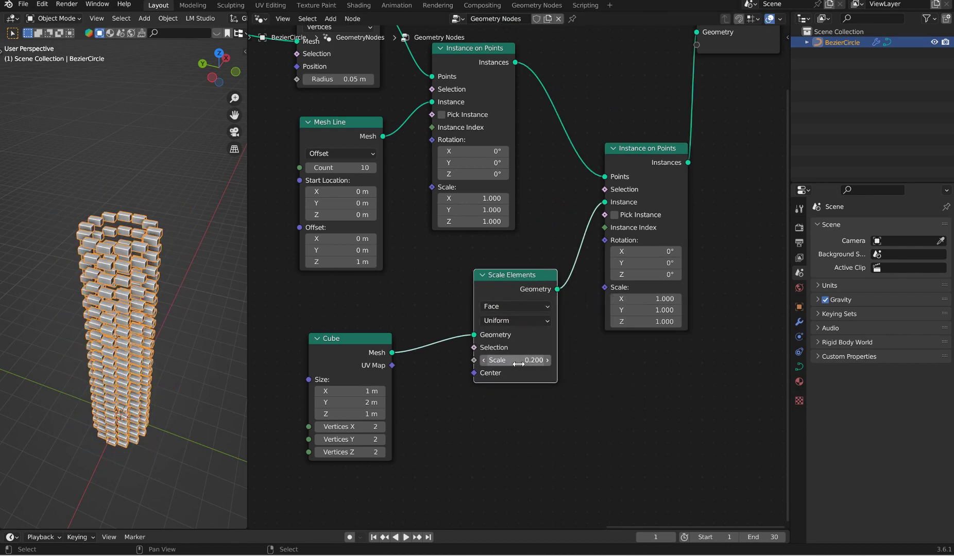
scroll(133, 229, up, 5)
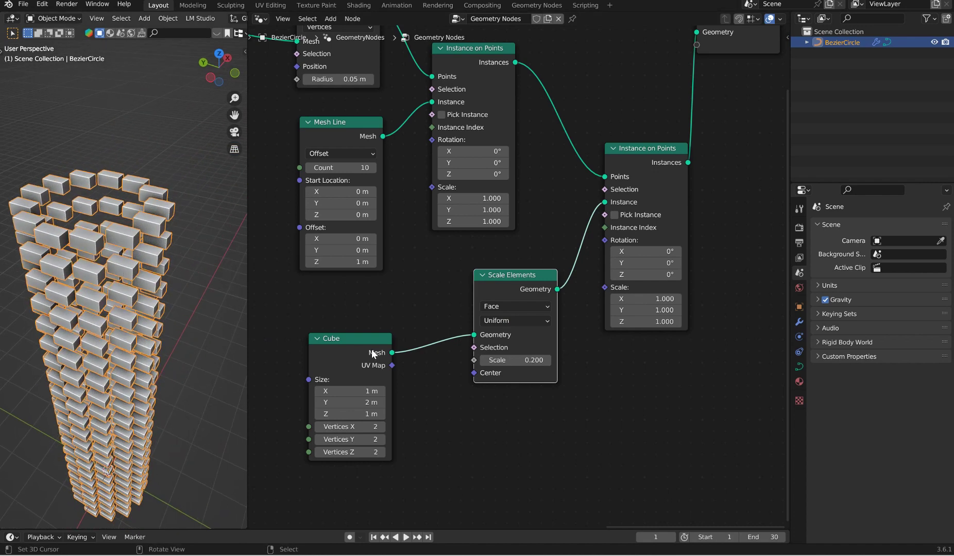
mouse_move(515, 360)
mouse_down()
mouse_move(529, 360)
mouse_move(515, 360)
mouse_up()
click(517, 361)
text(.2)
key(Return)
drag(359, 346, 353, 349)
Switch the viewport to the top view and insert a Join Geometry node between the second Instance on Points and Group Output.
middle_drag(131, 211, 157, 227)
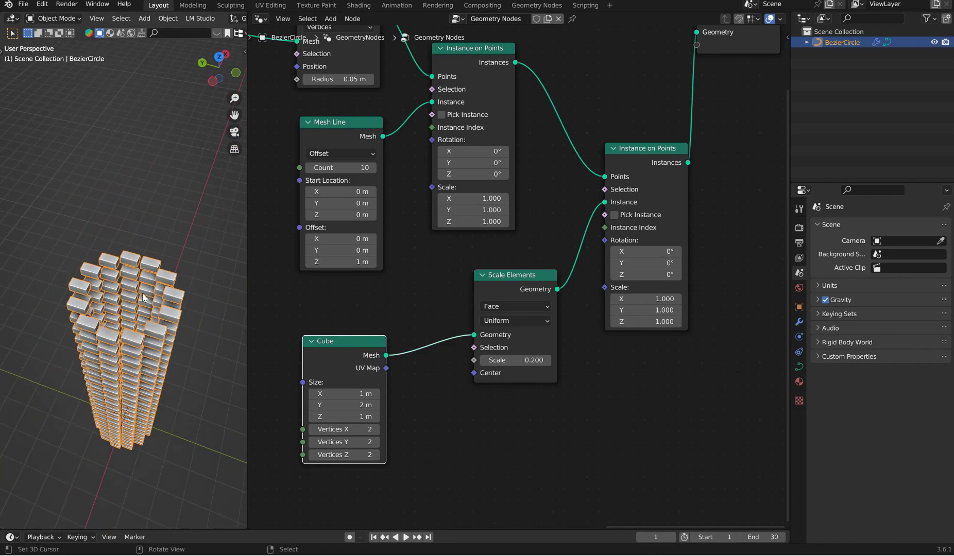
key(KP_7)
shift+middle_drag(75, 298, 184, 259)
scroll(190, 260, up, 3)
scroll(476, 153, down, 7)
middle_drag(477, 153, 509, 242)
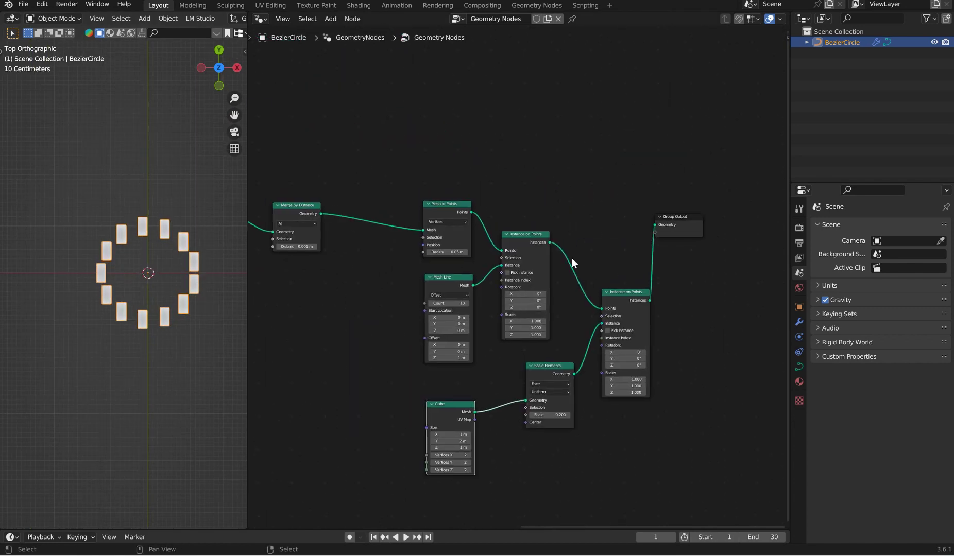
drag(682, 221, 720, 169)
key(shift+a)
click(705, 177)
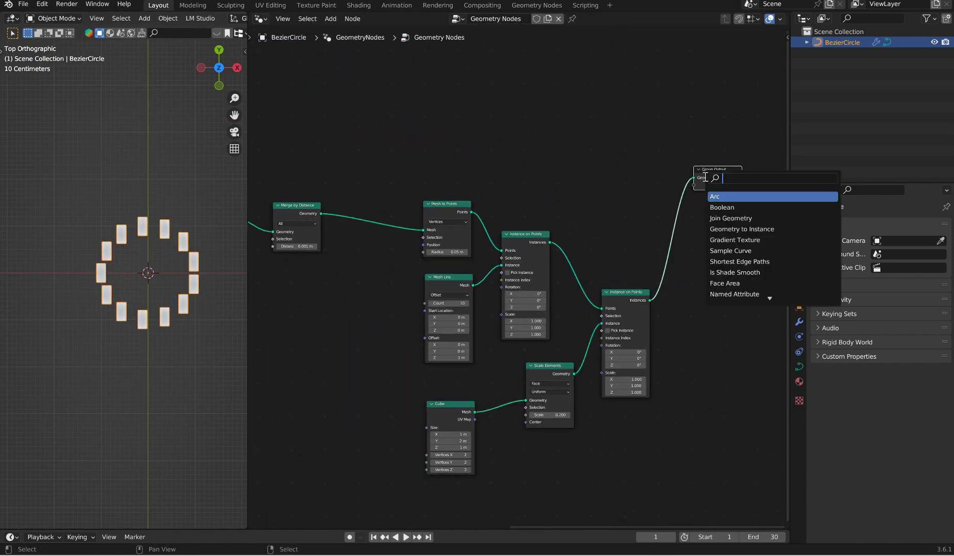
text(join g)
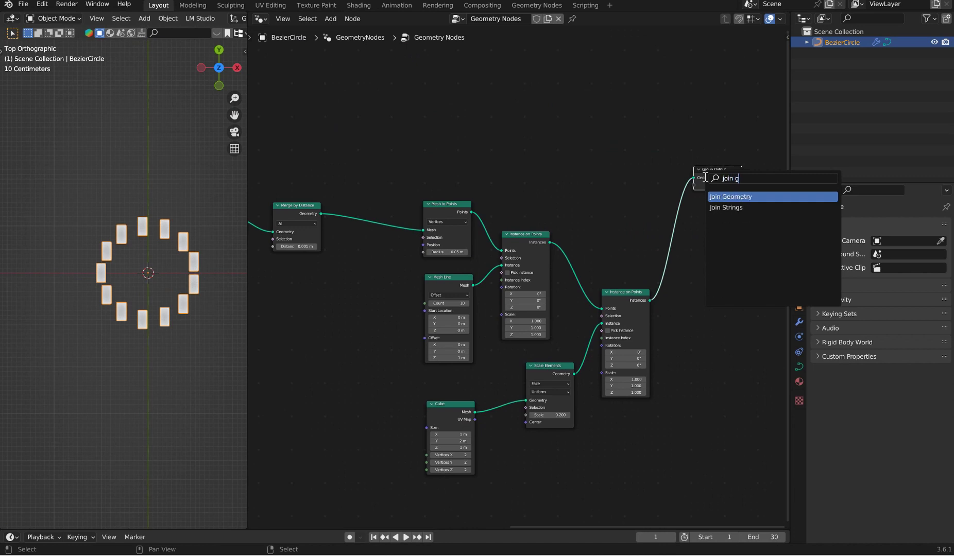
key(Return)
click(685, 198)
Link the Group Input geometry directly to the Join Geometry node.
scroll(360, 219, down, 4)
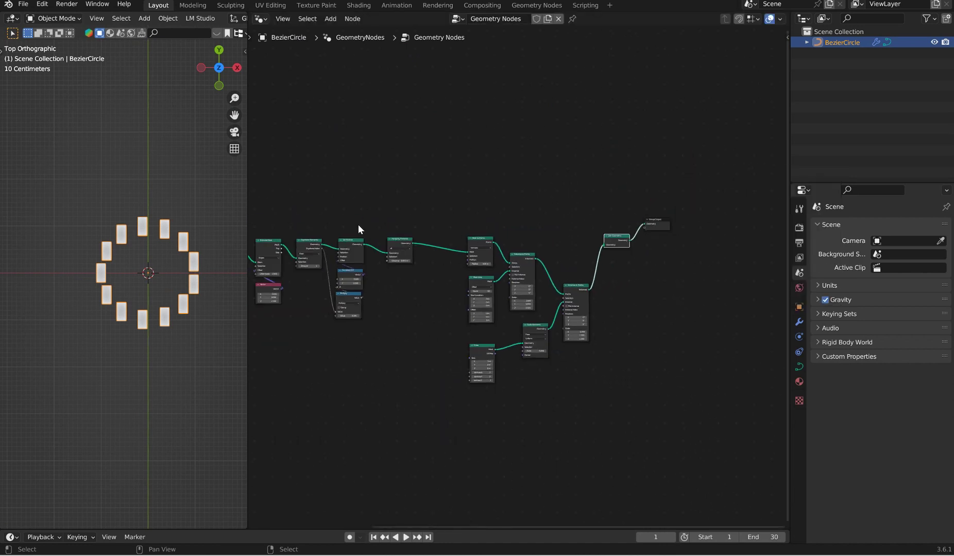
scroll(367, 229, down, 2)
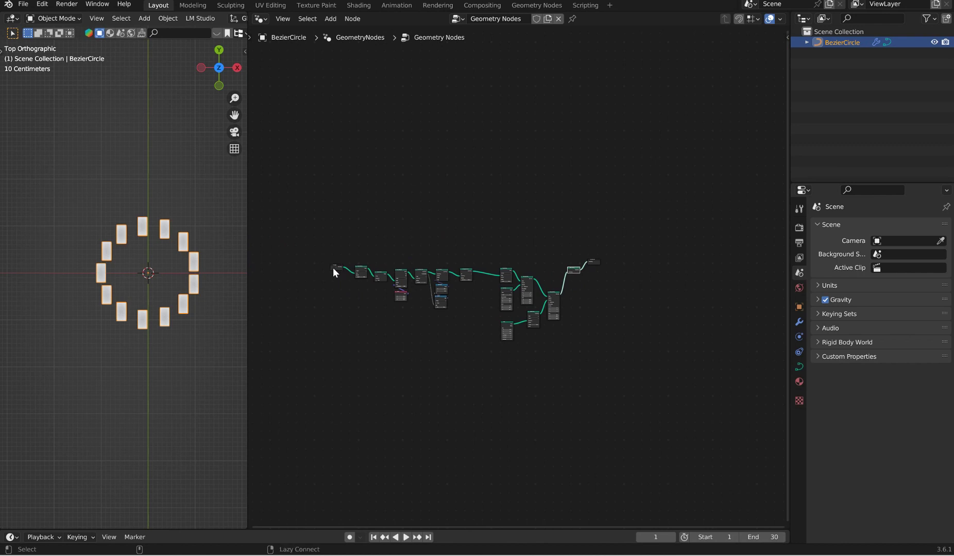
alt+right_drag(333, 267, 574, 268)
Shift the Group Input, Resample Curve and Curve to Mesh nodes back along X to open a gap before Extrude Mesh.
scroll(237, 211, up, 4)
mouse_move(170, 224)
shift+middle_down()
mouse_move(156, 238)
mouse_move(173, 213)
shift+middle_up()
scroll(419, 259, up, 6)
scroll(518, 242, up, 5)
middle_drag(494, 199, 632, 255)
middle_drag(476, 315, 549, 323)
drag(555, 326, 332, 205)
key(g)
key(x)
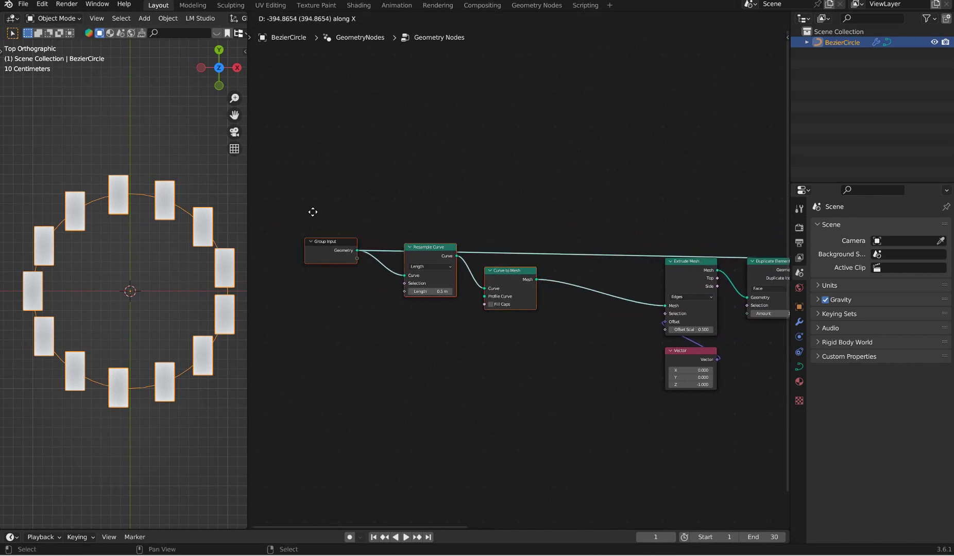
click(306, 211)
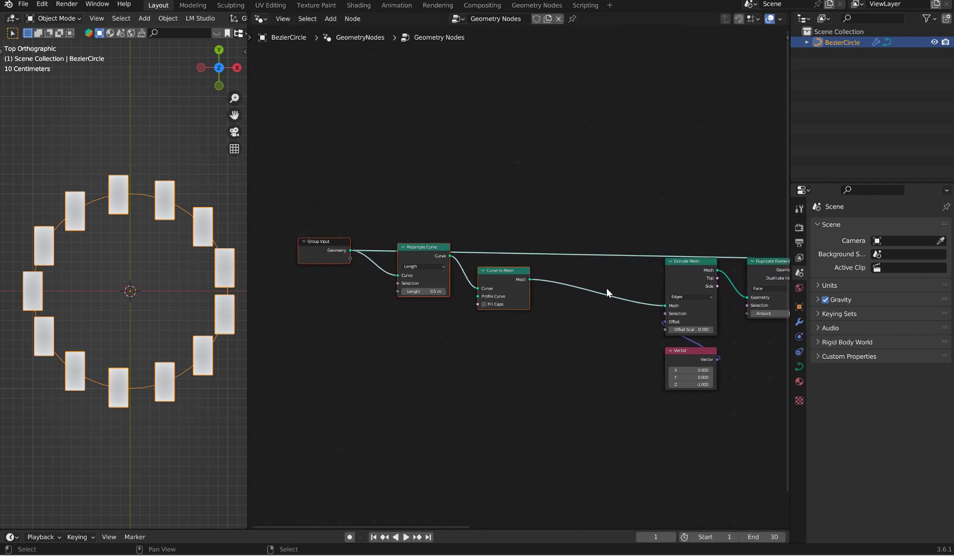
Insert a Capture Attribute node between Curve to Mesh and Extrude Mesh.
key(shift+a)
text(capture)
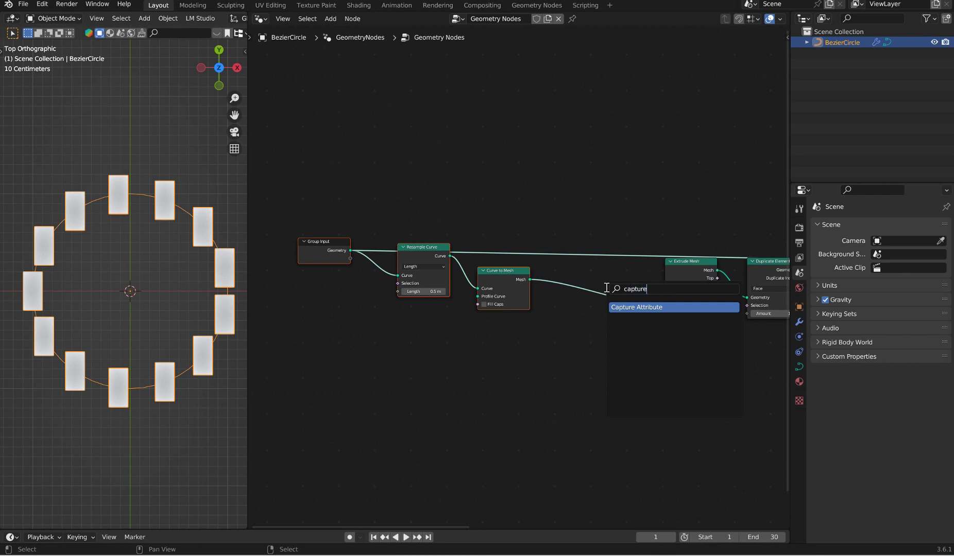
key(Return)
click(590, 326)
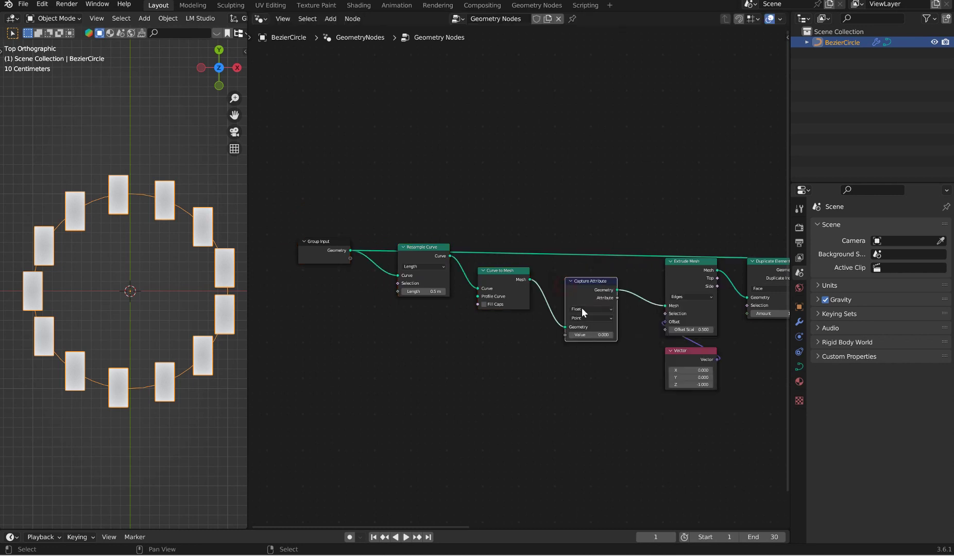
Set the Capture Attribute data type to Vector and feed its Value from a new Normal node.
scroll(626, 315, up, 1)
scroll(627, 315, up, 3)
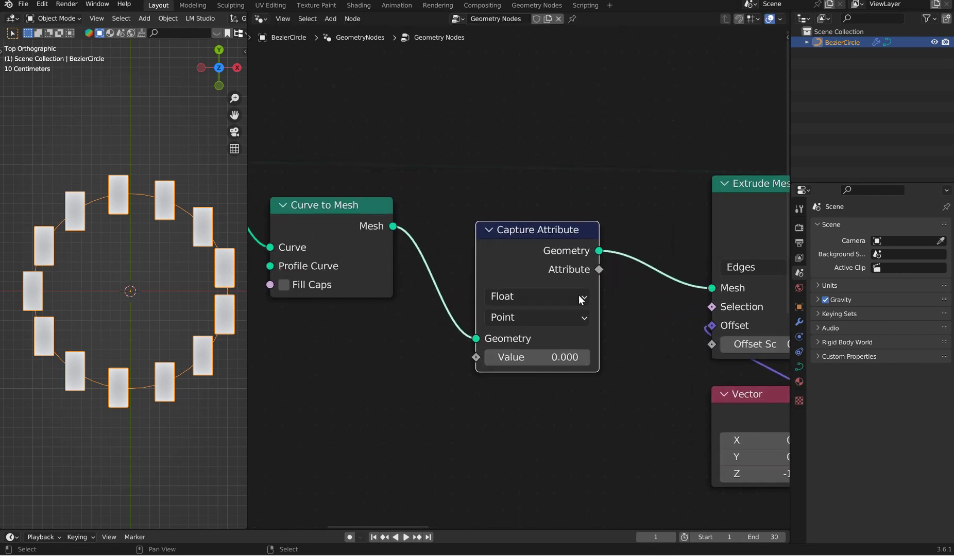
click(548, 297)
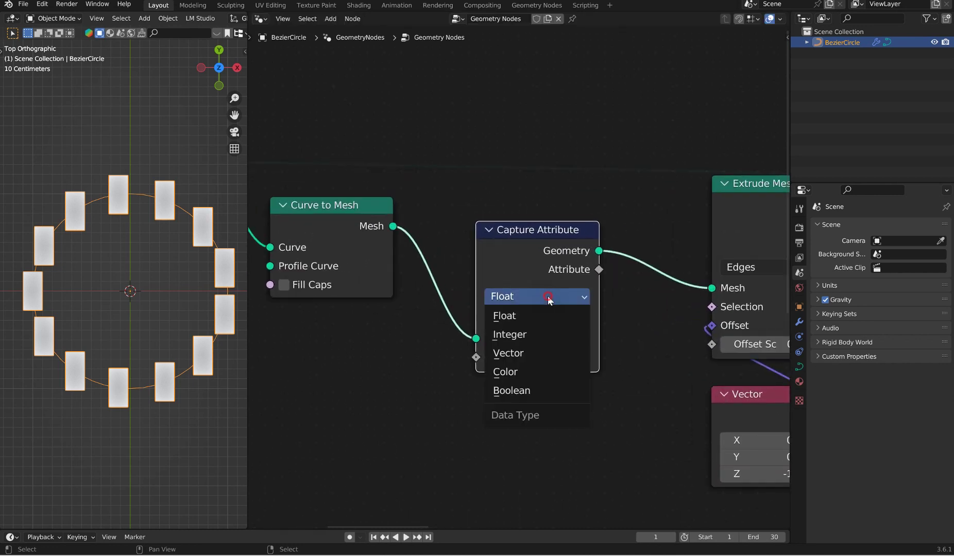
click(538, 355)
drag(476, 356, 367, 388)
text(norm)
key(Return)
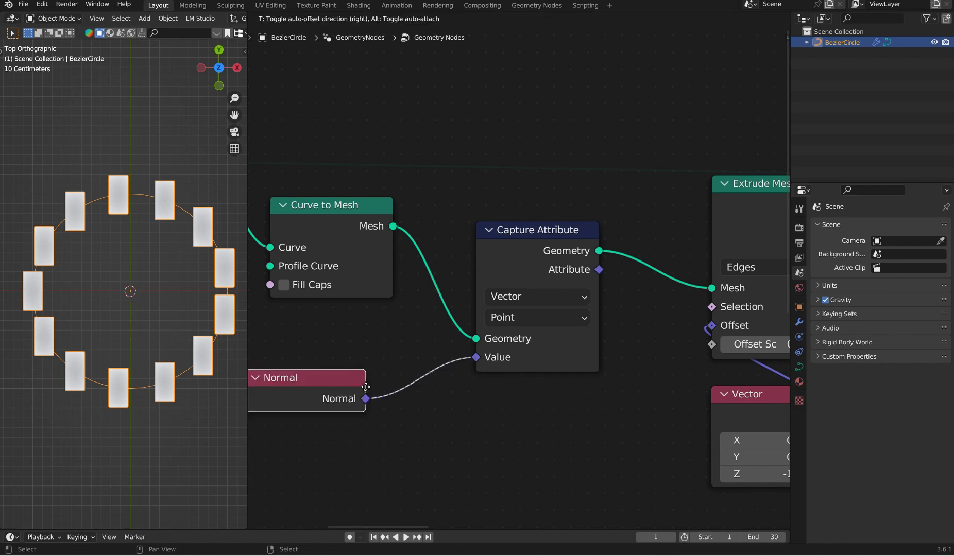
scroll(694, 298, down, 4)
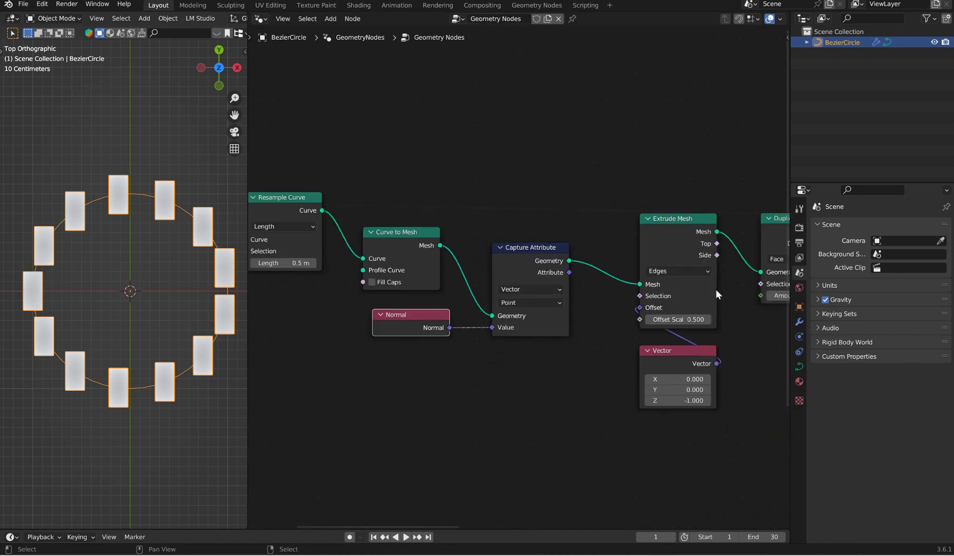
Add an Align Euler to Vector node below Extrude Mesh, linked to the Rotation of the second Instance on Points.
middle_drag(666, 216, 395, 239)
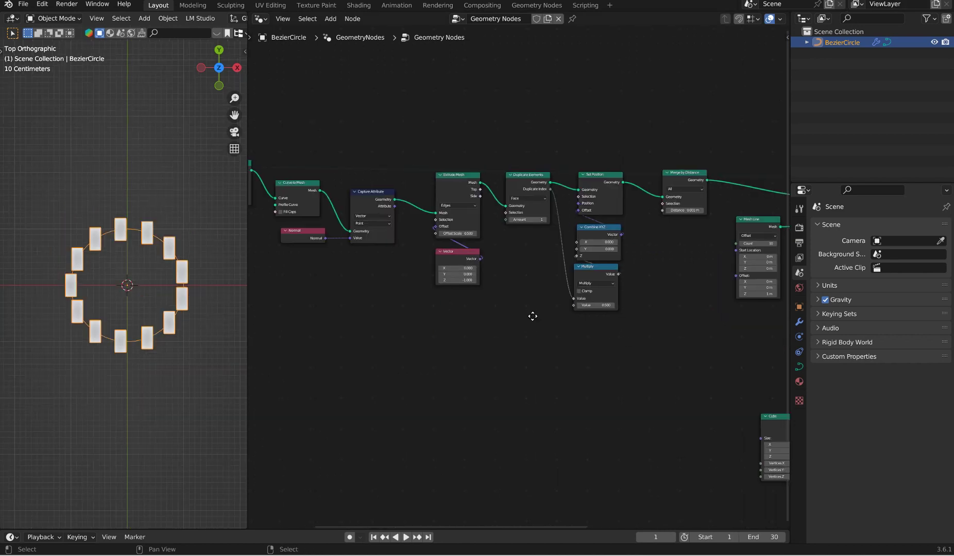
middle_drag(530, 315, 515, 288)
key(ctrl+z)
scroll(690, 264, up, 2)
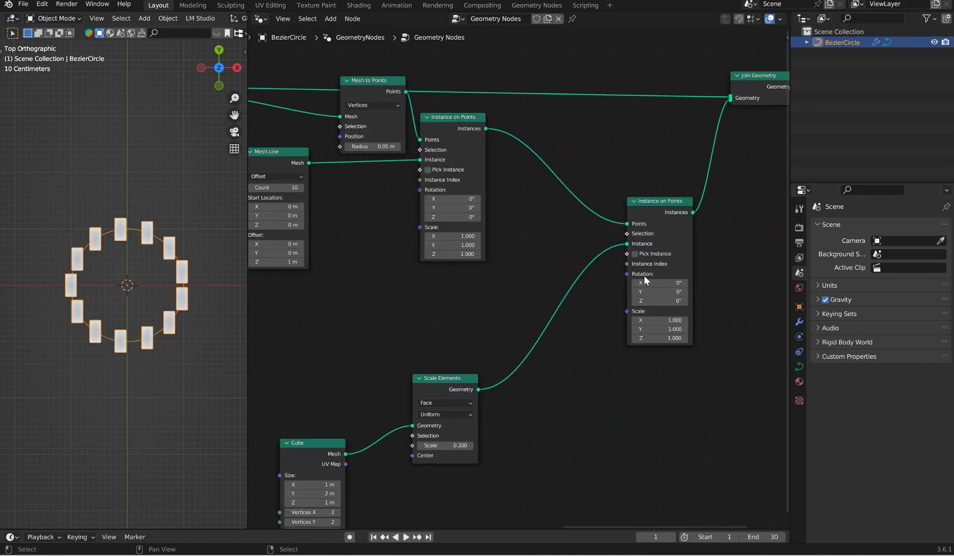
drag(642, 206, 623, 205)
drag(319, 444, 349, 411)
drag(608, 273, 619, 391)
text(align)
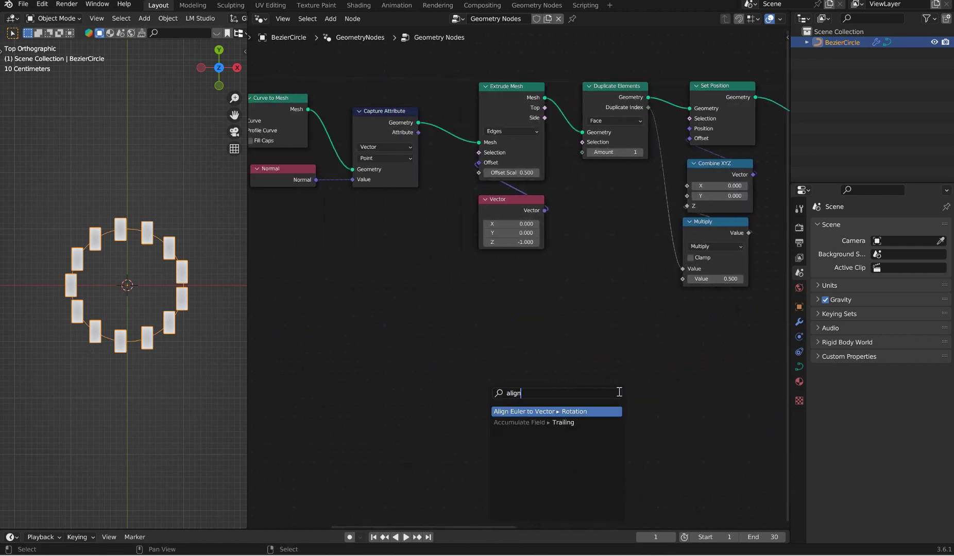
key(Return)
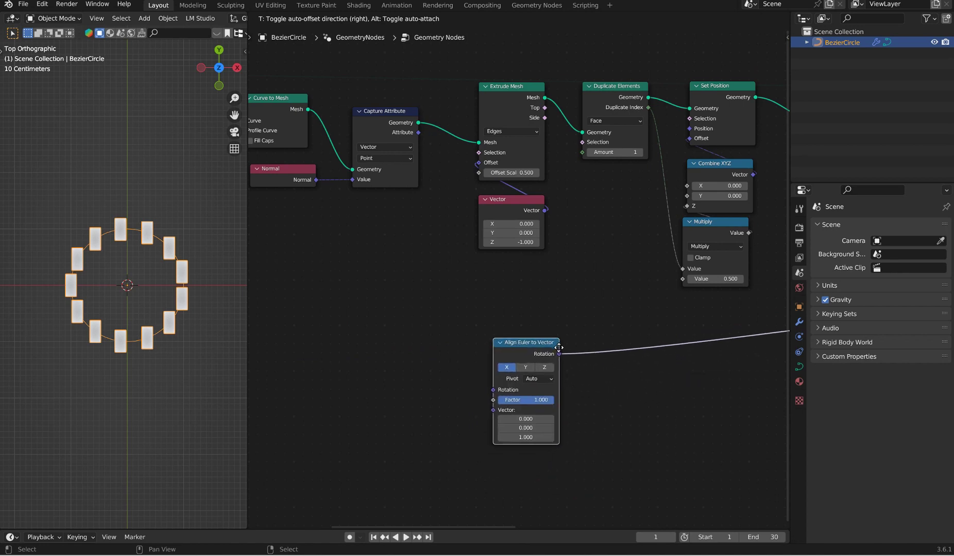
click(558, 348)
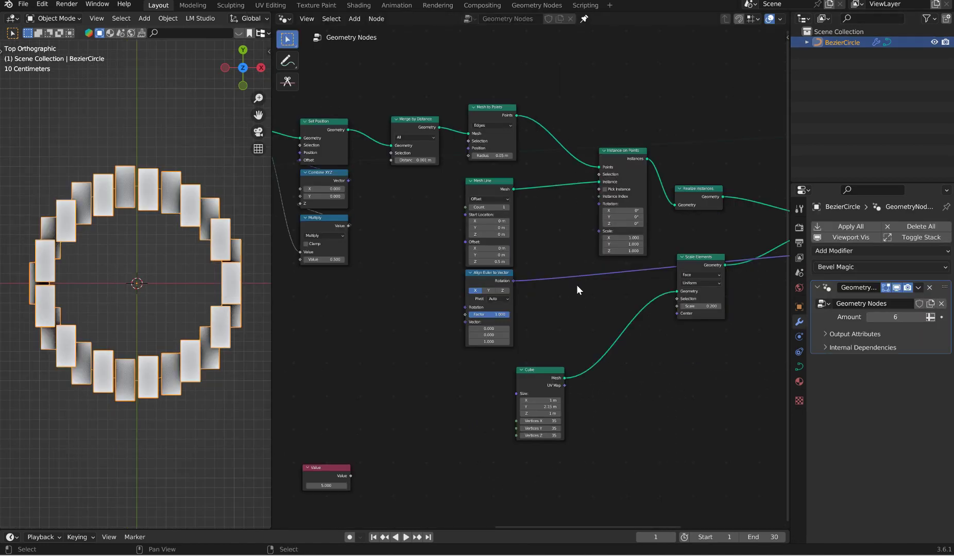
In the finished example's node tree, move the Cube node farther from Align Euler to Vector and nudge the latter.
scroll(575, 285, up, 2)
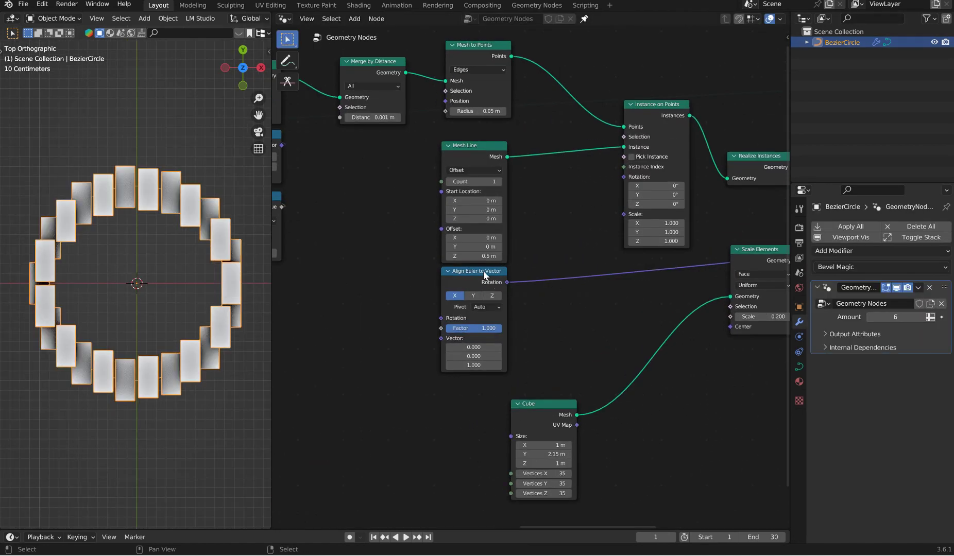
drag(482, 271, 483, 274)
drag(539, 411, 603, 450)
scroll(539, 358, up, 2)
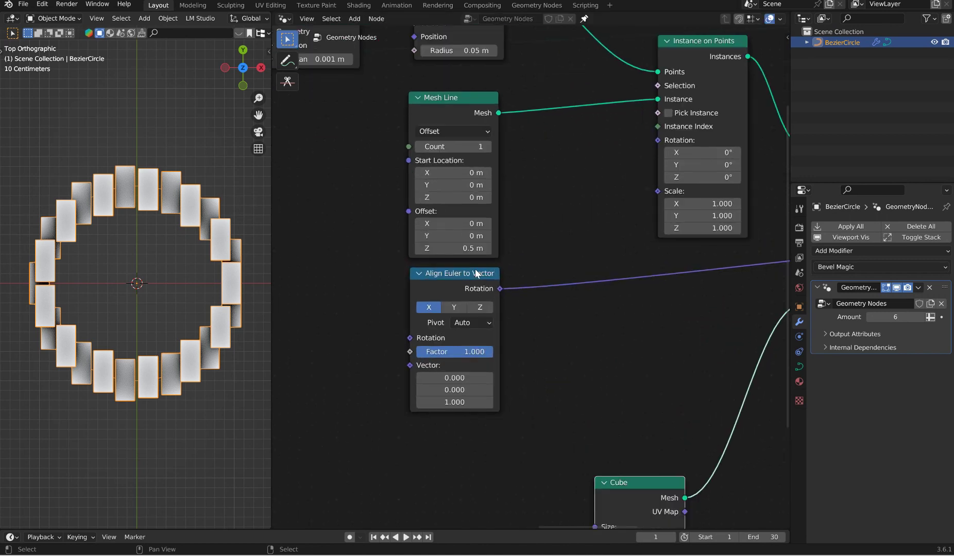
drag(474, 272, 439, 286)
scroll(566, 280, up, 2)
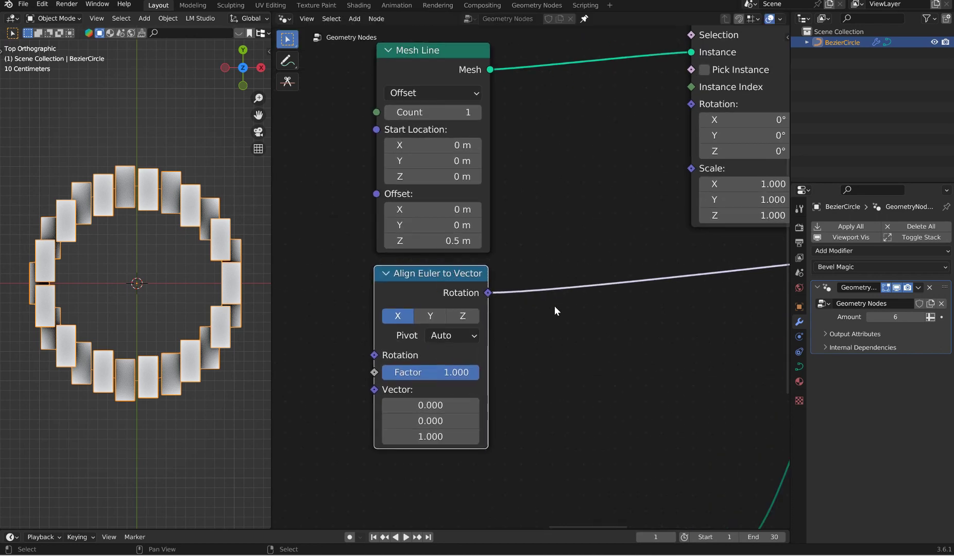
scroll(550, 303, down, 3)
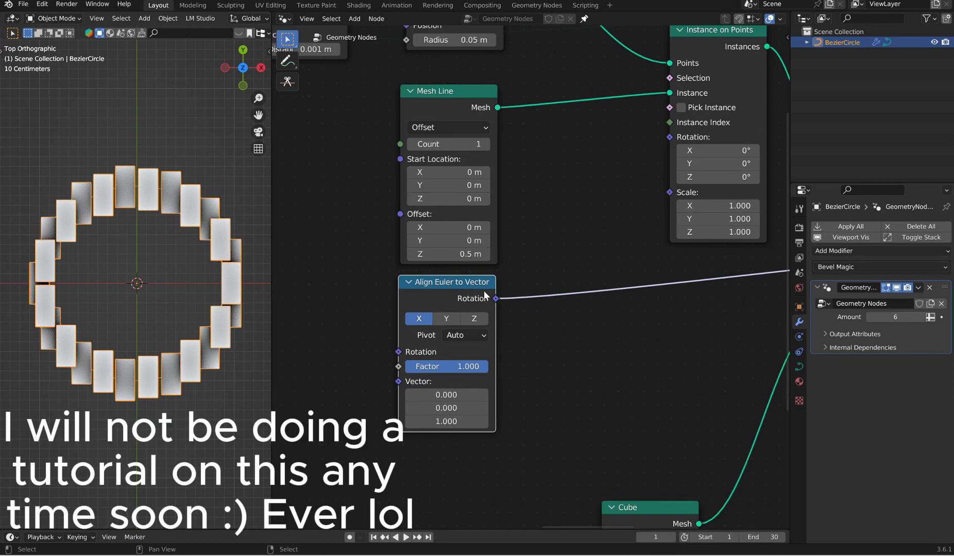
Add an unconnected Combine XYZ node between Align Euler to Vector and the Instance on Points node.
key(shift+a)
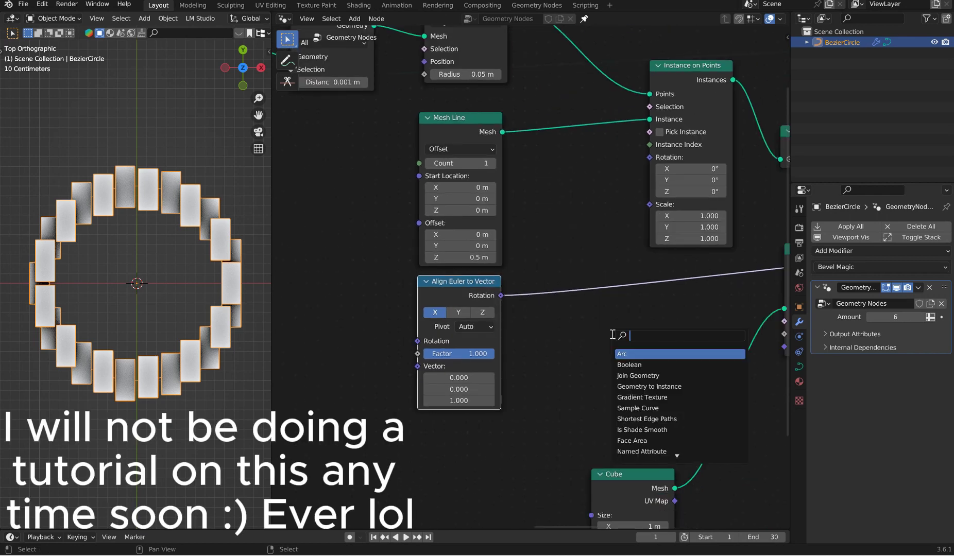
text(combin)
key(Return)
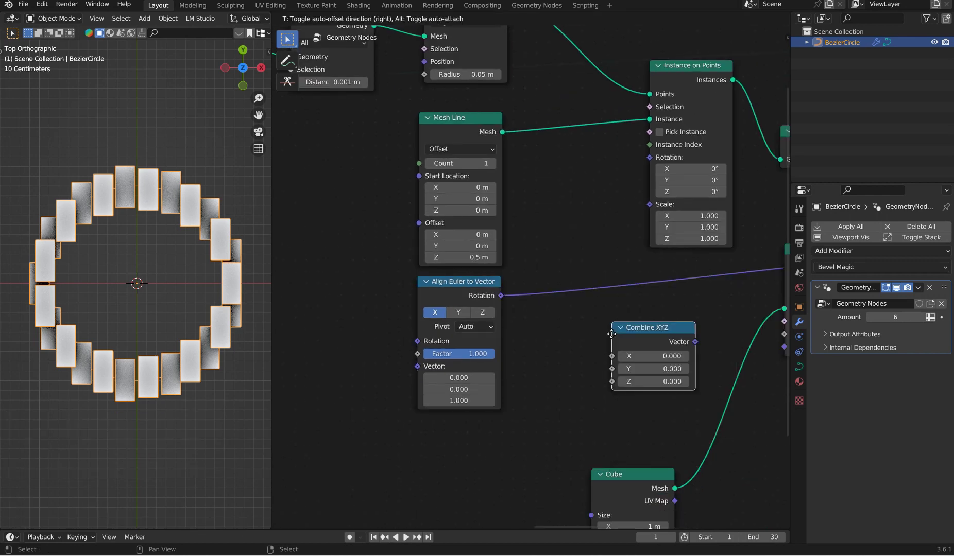
click(604, 312)
Annotate the Combine XYZ inputs with the handwritten numbers 1, 2 and 3 and lines leading to the sockets.
click(287, 60)
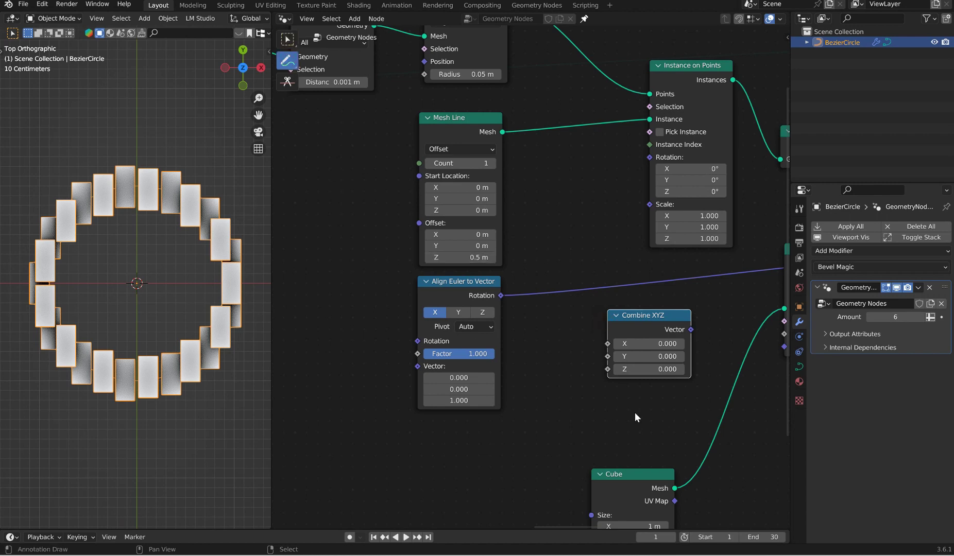
mouse_move(568, 312)
mouse_down()
mouse_move(588, 347)
mouse_move(557, 384)
mouse_up()
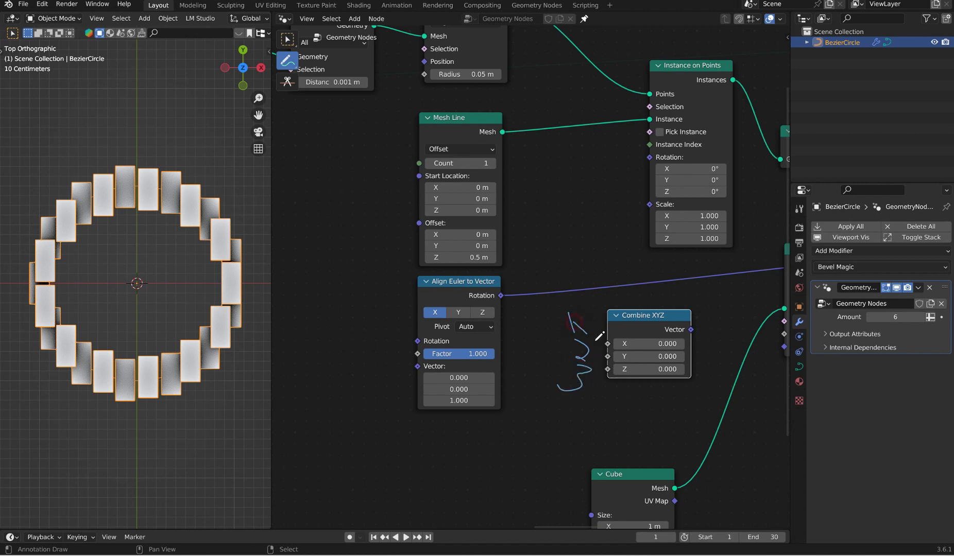
drag(573, 321, 601, 348)
Sketch annotation curves from Combine XYZ to the Instance on Points Rotation and from Align Euler to Vector toward Combine XYZ.
mouse_move(691, 330)
mouse_down()
mouse_move(757, 244)
mouse_move(767, 266)
mouse_move(694, 305)
mouse_move(672, 275)
mouse_move(647, 162)
mouse_up()
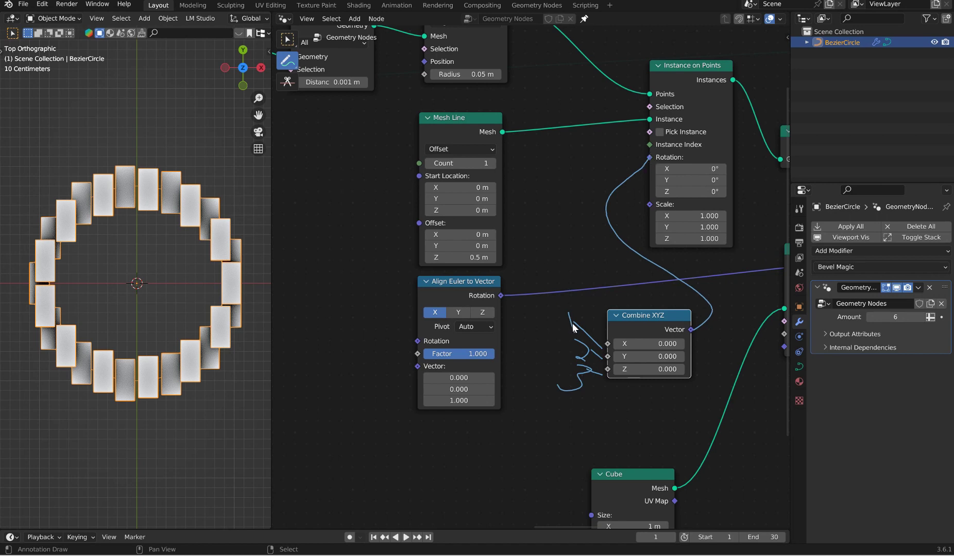
drag(500, 297, 524, 366)
mouse_move(584, 395)
mouse_down()
mouse_move(604, 336)
mouse_move(503, 289)
mouse_up()
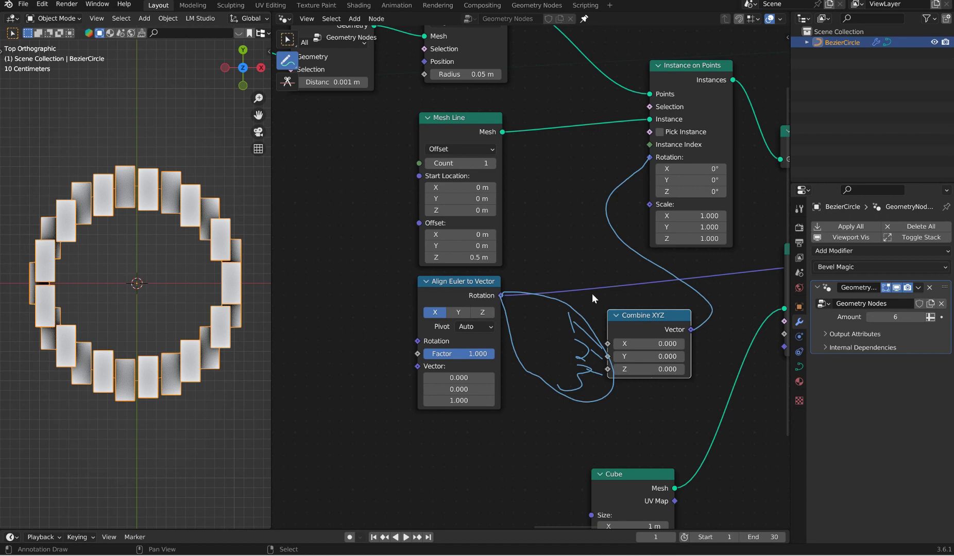
Undo all the annotation strokes and the unconnected Combine XYZ node beside Align Euler to Vector.
key(ctrl+z)
key(ctrl+z)
key(ctrl+z)
key(ctrl+z)
key(ctrl+z)
key(ctrl+z)
key(ctrl+z)
key(ctrl+z)
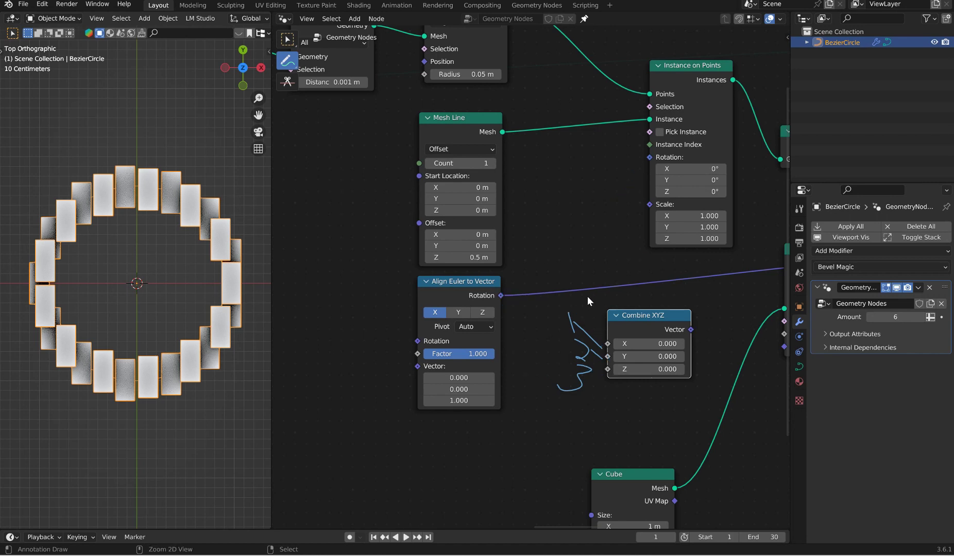
key(ctrl+z)
key(ctrl+z)
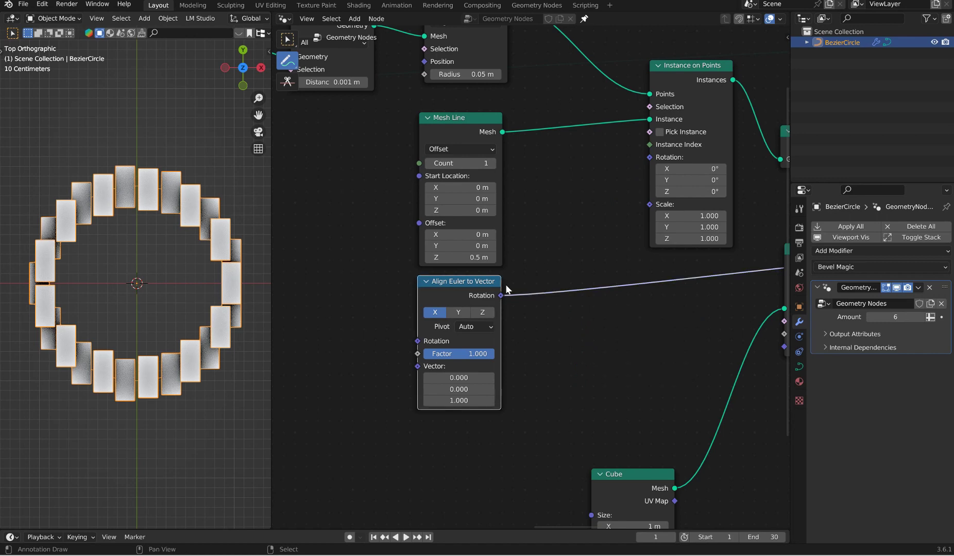
Return to the selection tool and nudge the Curve to Mesh, Extrude Mesh, Combine XYZ and Merge by Distance nodes while tracing the tree.
click(287, 40)
ctrl+middle_drag(382, 237, 345, 201)
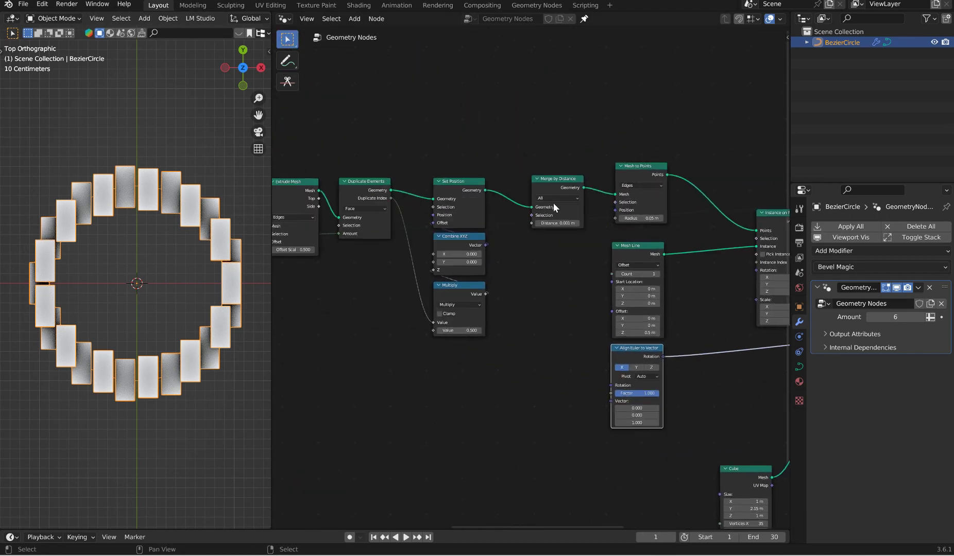
ctrl+scroll(457, 222, left, 6)
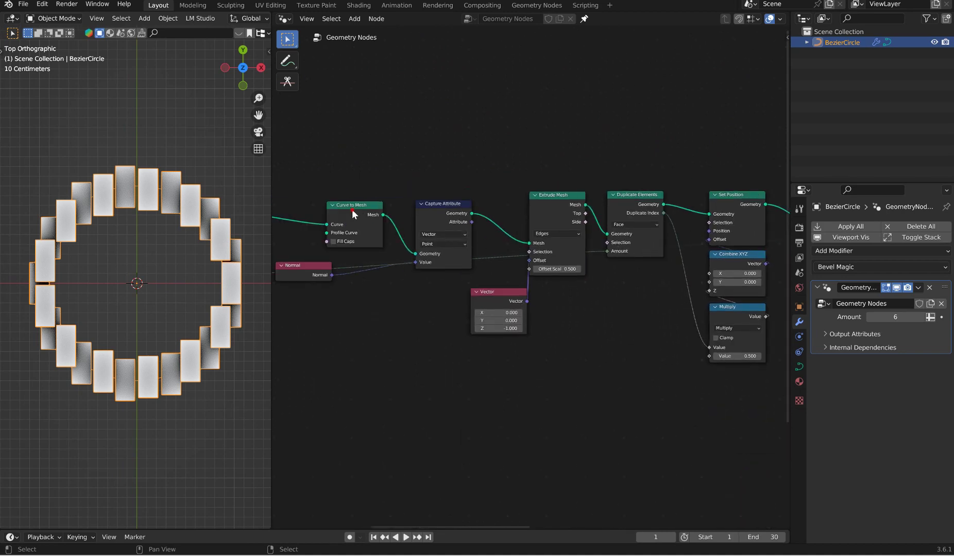
drag(353, 213, 337, 205)
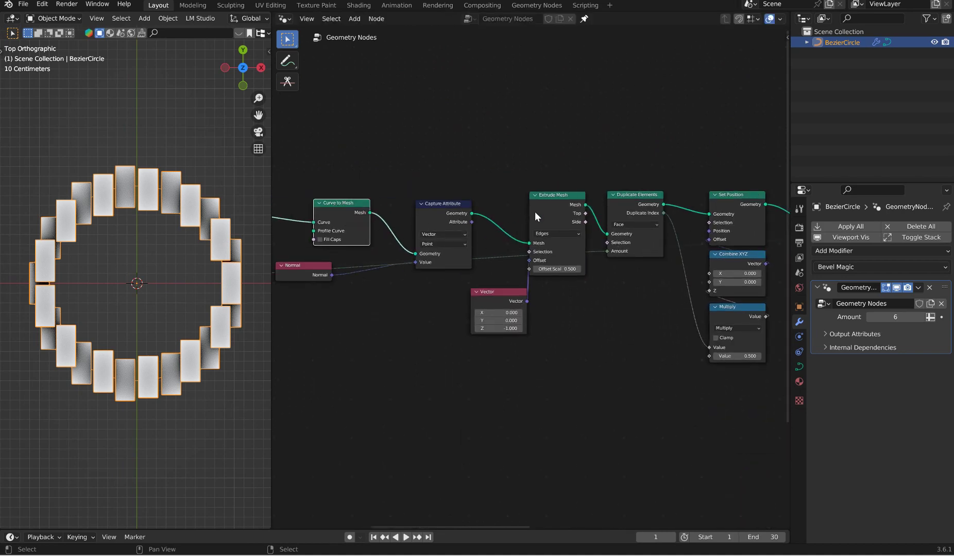
drag(565, 204, 553, 201)
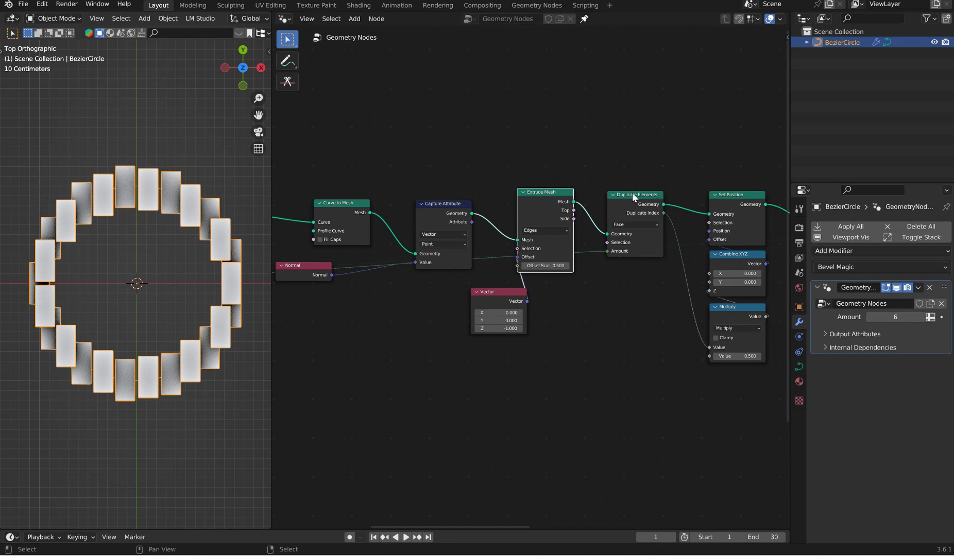
middle_drag(744, 211, 563, 233)
drag(561, 278, 563, 281)
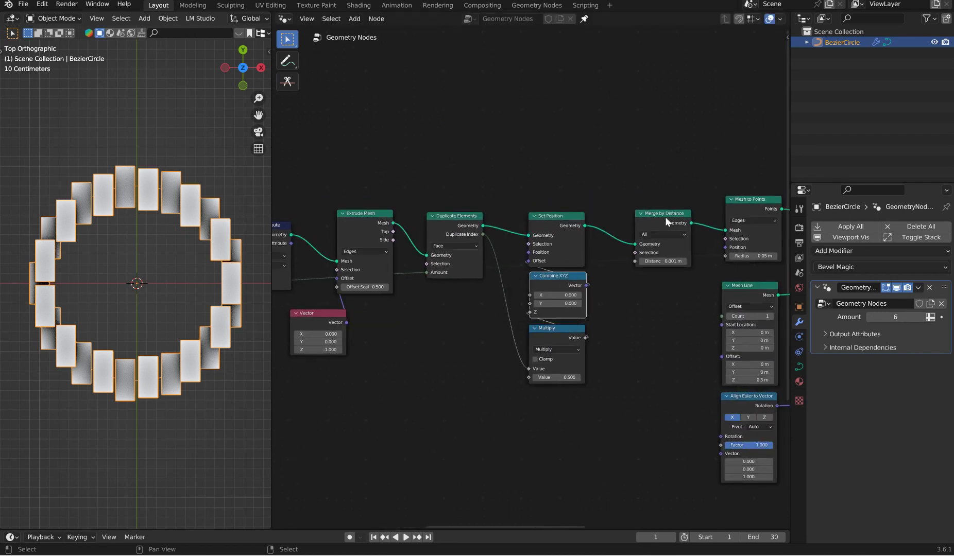
drag(666, 217, 663, 218)
Tuck the Normal node beneath Capture Attribute and connect the captured Attribute output to the Vector input of Align Euler to Vector.
middle_drag(363, 205, 588, 224)
drag(486, 251, 458, 242)
drag(372, 316, 492, 322)
scroll(480, 314, up, 2)
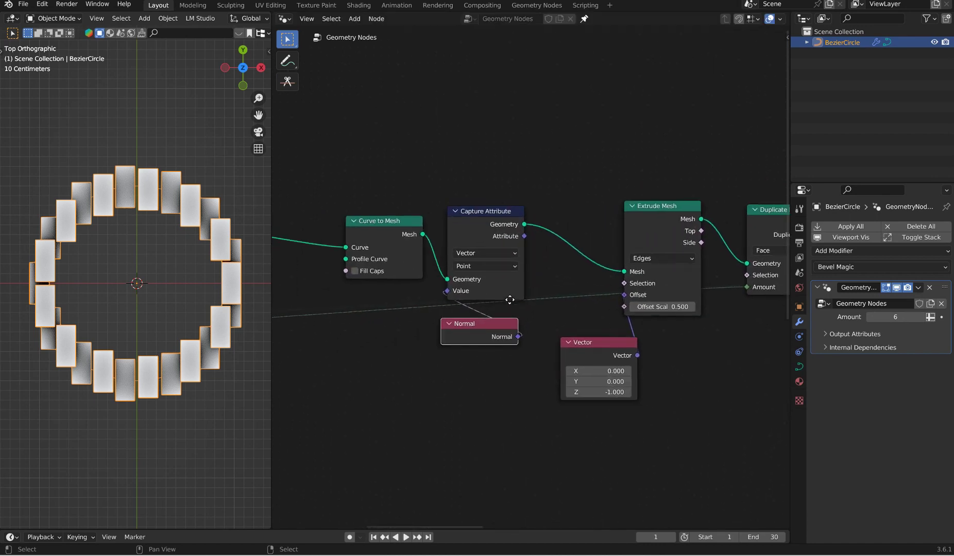
drag(475, 324, 479, 311)
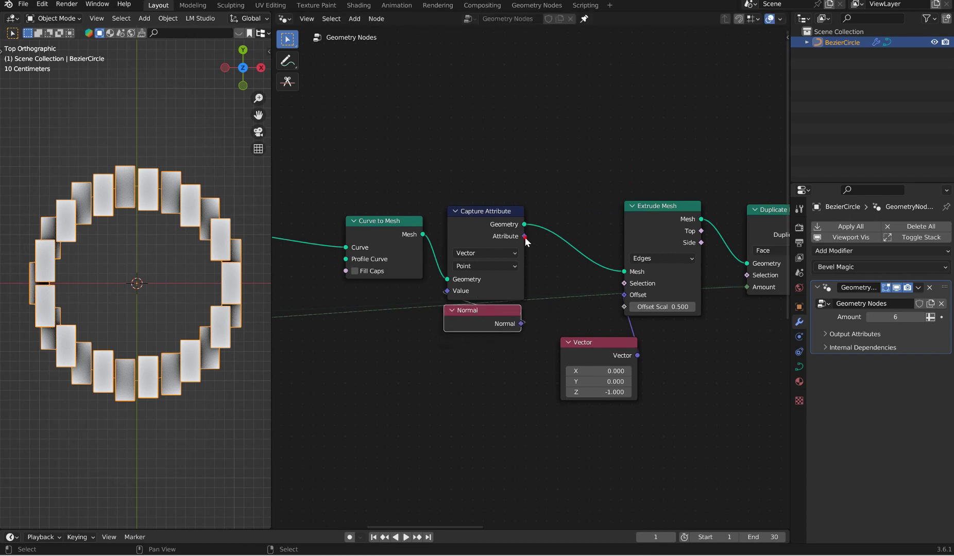
drag(525, 236, 288, 533)
drag(515, 525, 511, 355)
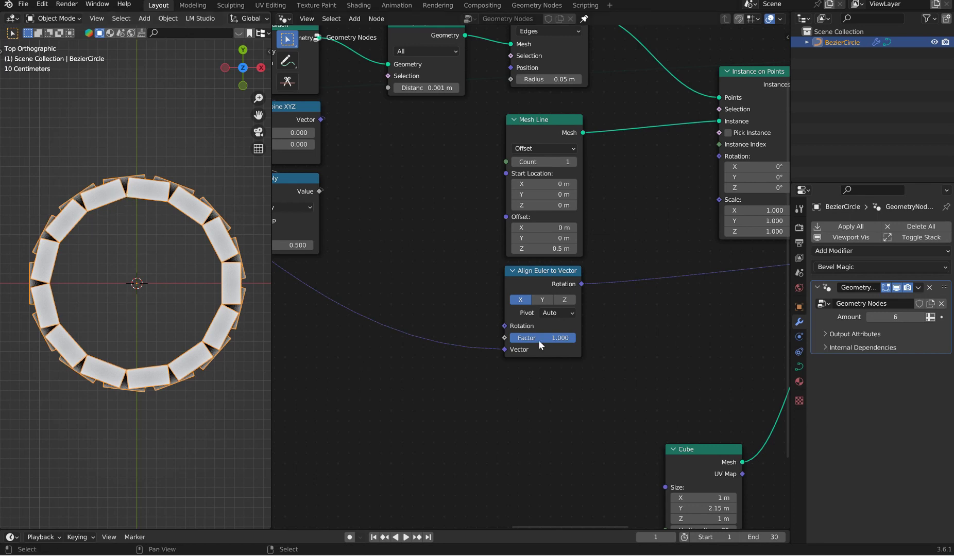
Bring the Cube node closer to Align Euler to Vector and shift Scale Elements lower beside it.
drag(538, 340, 539, 343)
scroll(402, 151, down, 3)
middle_drag(402, 151, 280, 222)
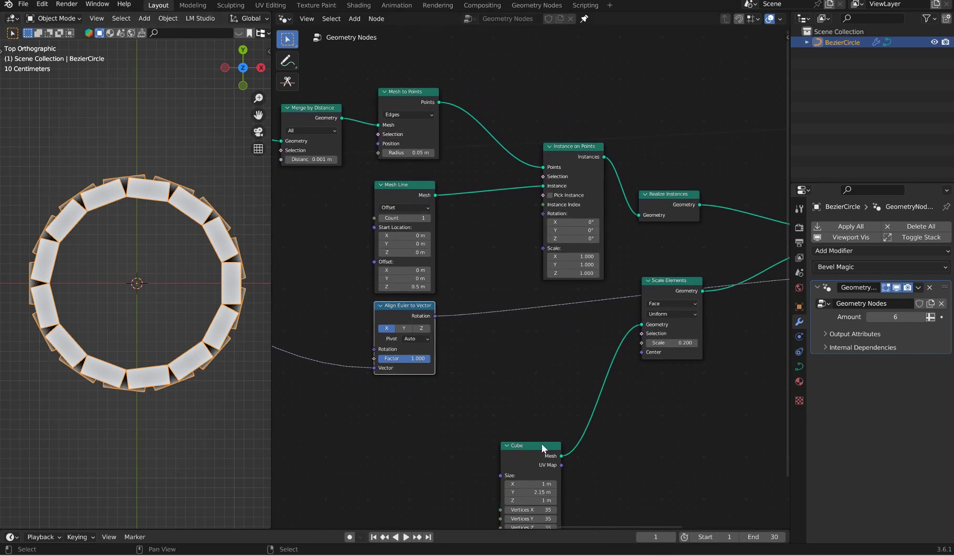
drag(539, 451, 586, 349)
middle_drag(570, 315, 248, 328)
drag(362, 328, 378, 378)
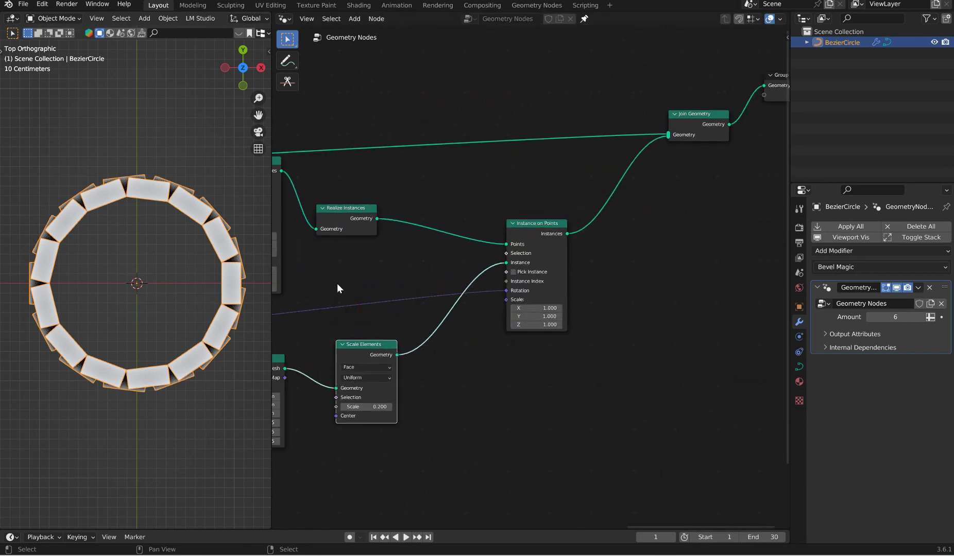
middle_drag(336, 284, 618, 297)
drag(364, 333, 365, 334)
Line up the Align Euler to Vector node directly beneath the Mesh Line node.
middle_drag(481, 328, 616, 268)
scroll(612, 266, up, 2)
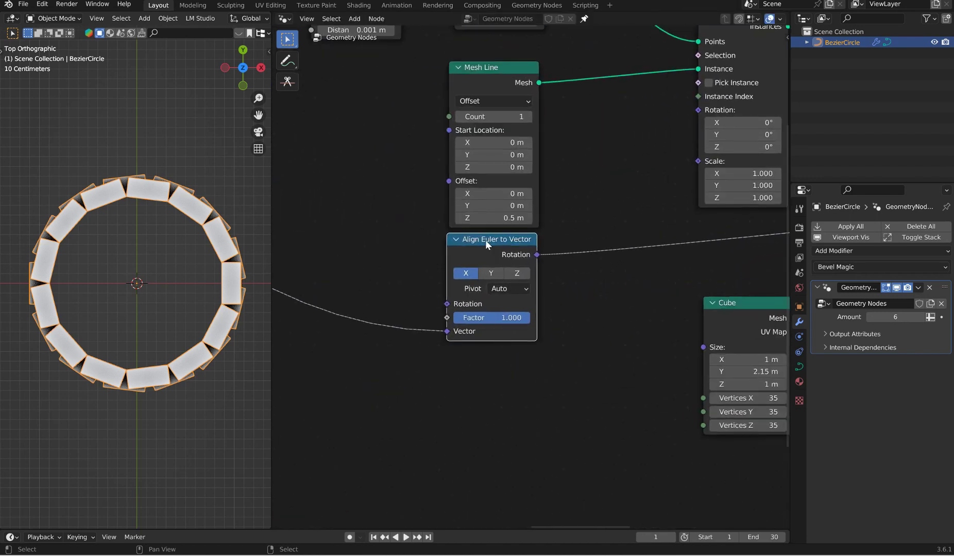
drag(485, 239, 487, 245)
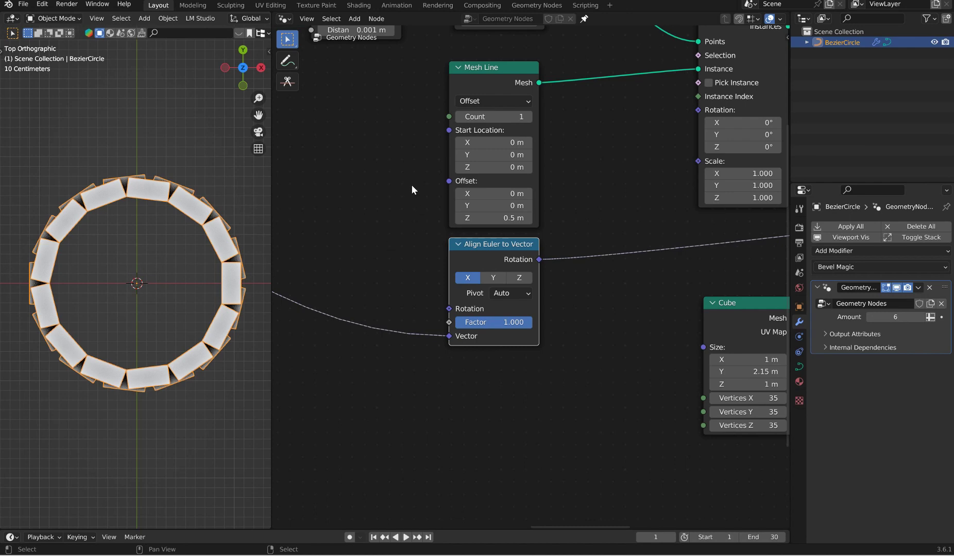
drag(487, 248, 523, 244)
scroll(689, 228, down, 4)
middle_drag(687, 247, 571, 323)
scroll(470, 323, up, 2)
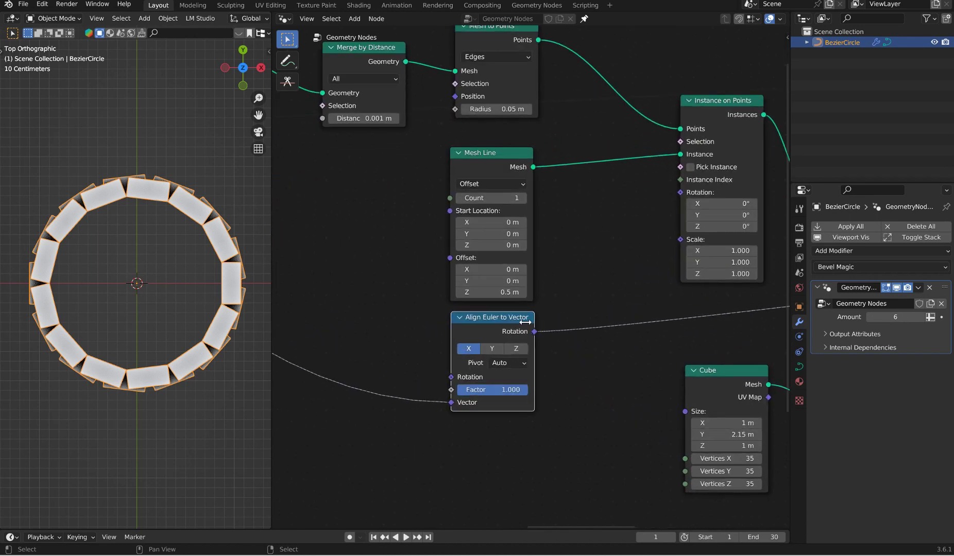
mouse_move(511, 390)
mouse_down()
mouse_move(482, 389)
mouse_move(525, 390)
mouse_up()
middle_drag(596, 310, 534, 289)
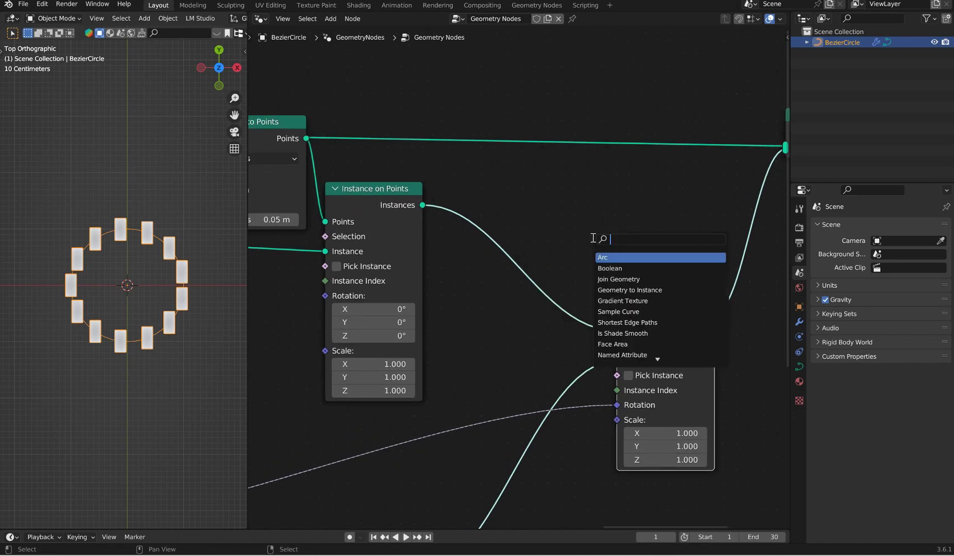
In the working node tree, insert a Realize Instances node between the two Instance on Points nodes.
key(Return)
click(467, 275)
middle_drag(216, 291, 225, 315)
Set the Align Euler to Vector axis to X after trying Y and Z, and move its incoming link from Rotation to Vector.
scroll(477, 318, down, 5)
middle_drag(475, 321, 766, 220)
scroll(685, 290, up, 6)
click(540, 341)
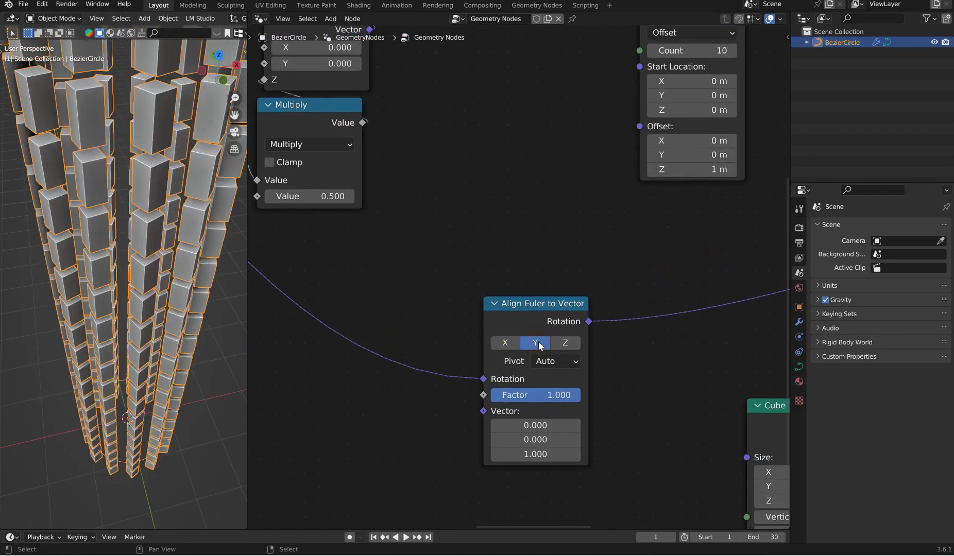
click(565, 343)
click(504, 344)
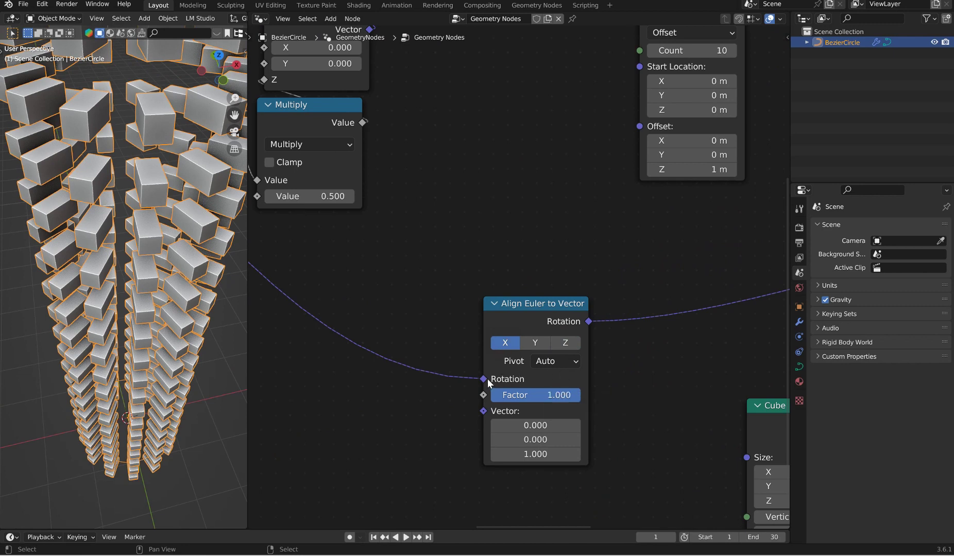
drag(486, 378, 502, 411)
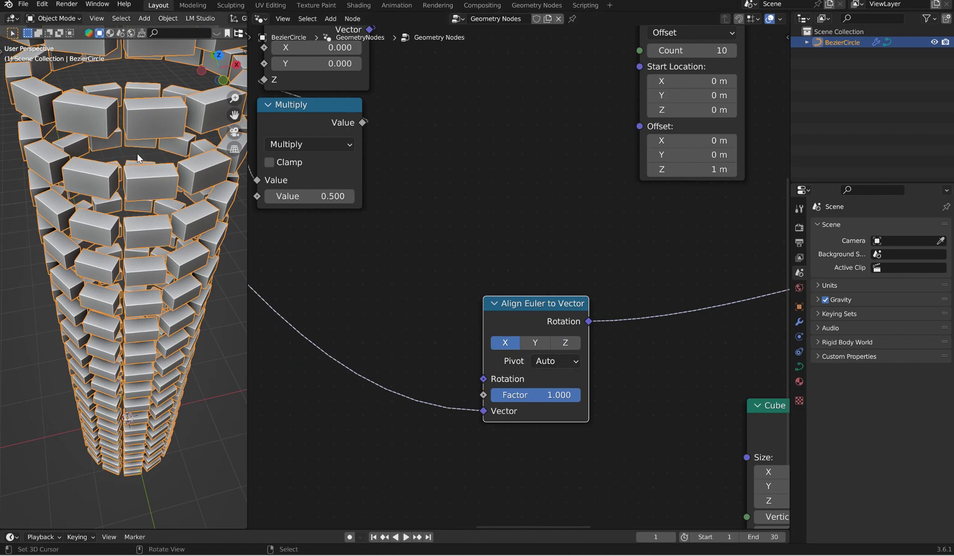
Check the brick orientation in top view, and cut the direct geometry link running above the brick branch into Join Geometry.
scroll(137, 159, down, 3)
middle_drag(137, 159, 106, 185)
key(KP_7)
scroll(127, 195, up, 5)
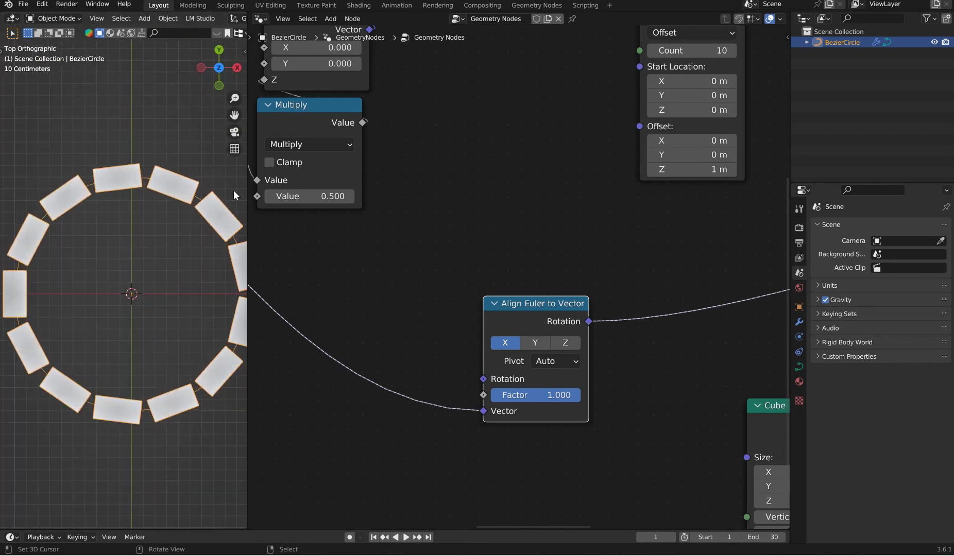
scroll(432, 177, down, 6)
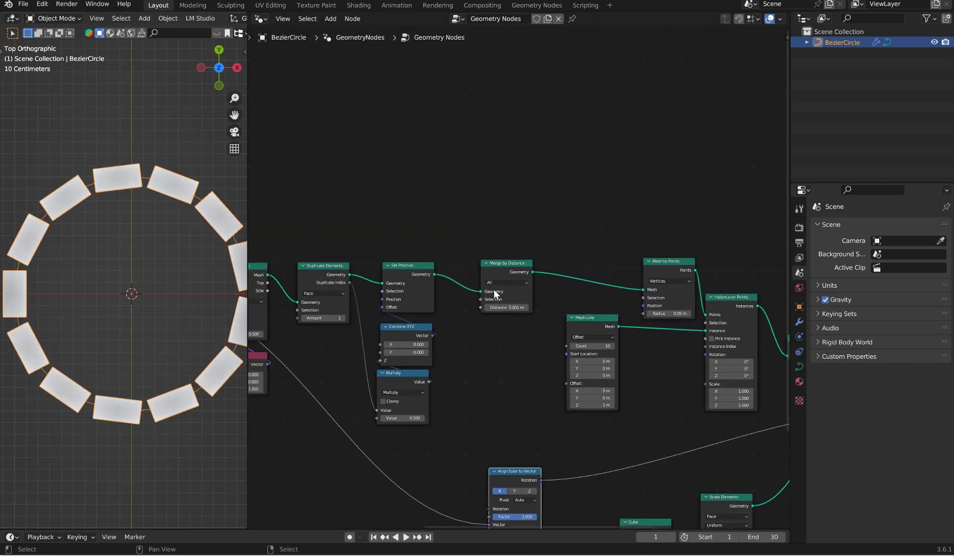
scroll(537, 267, up, 2)
scroll(603, 268, down, 5)
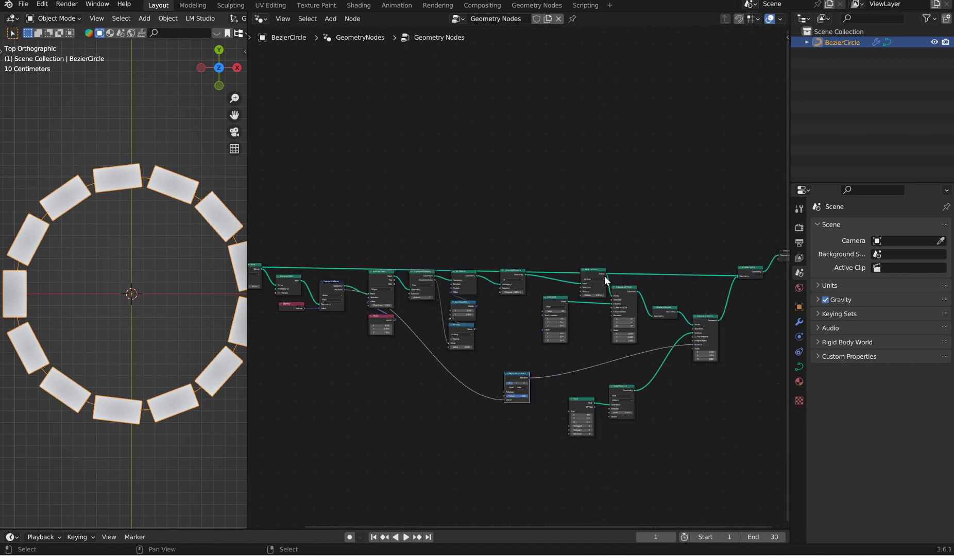
ctrl+right_drag(681, 262, 681, 287)
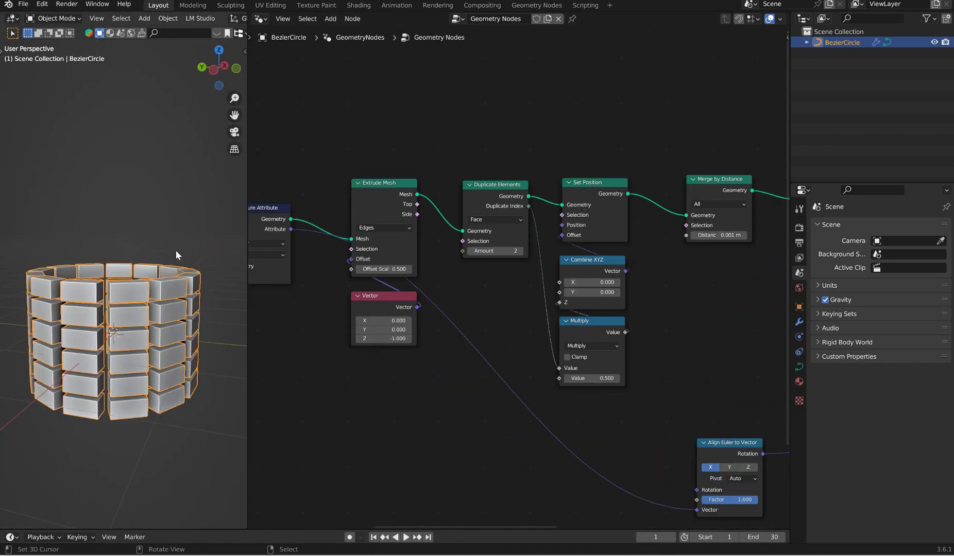
Inspect the stacked brick rows from several angles in wireframe and solid shading, nudging the Duplicate Elements node.
middle_drag(175, 251, 153, 264)
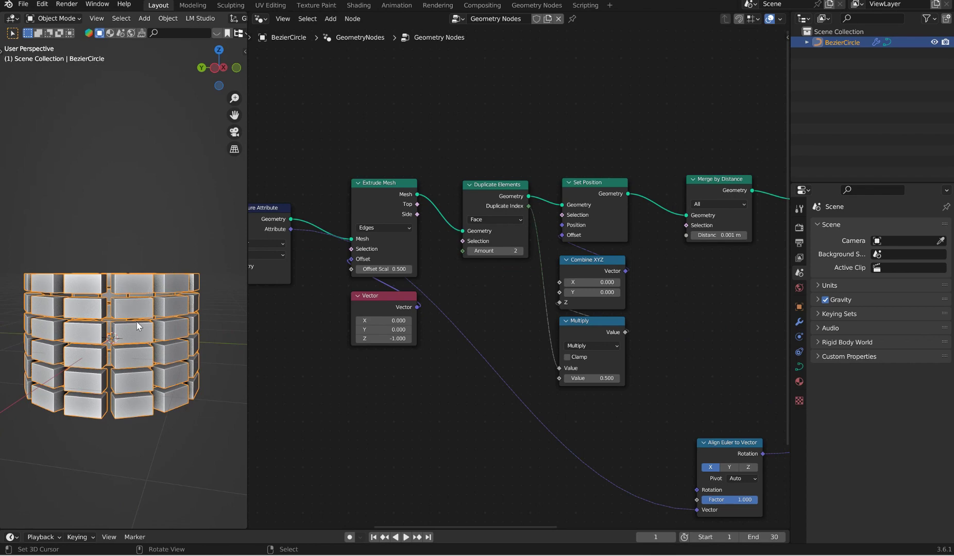
middle_drag(129, 302, 147, 288)
drag(476, 186, 482, 181)
middle_drag(156, 268, 105, 323)
key(z)
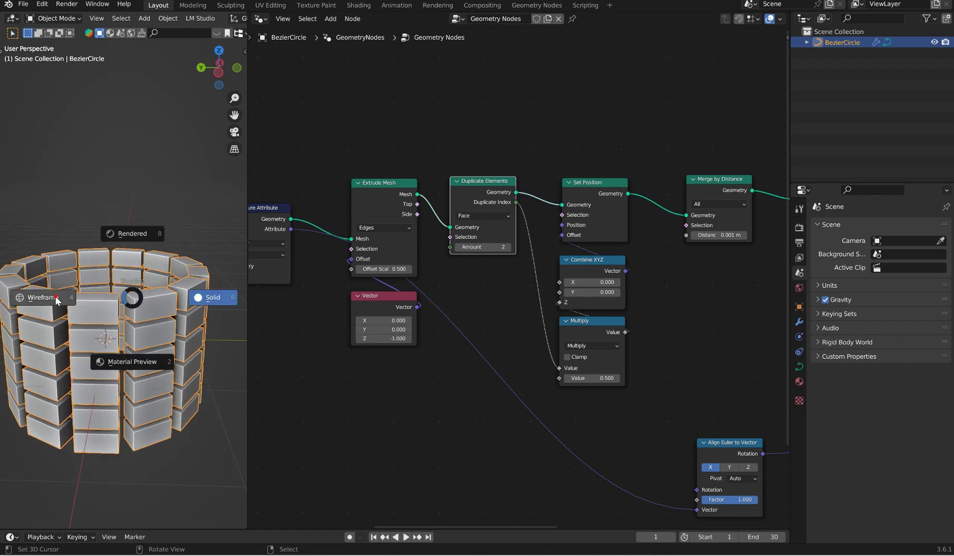
click(55, 296)
middle_drag(185, 293, 138, 266)
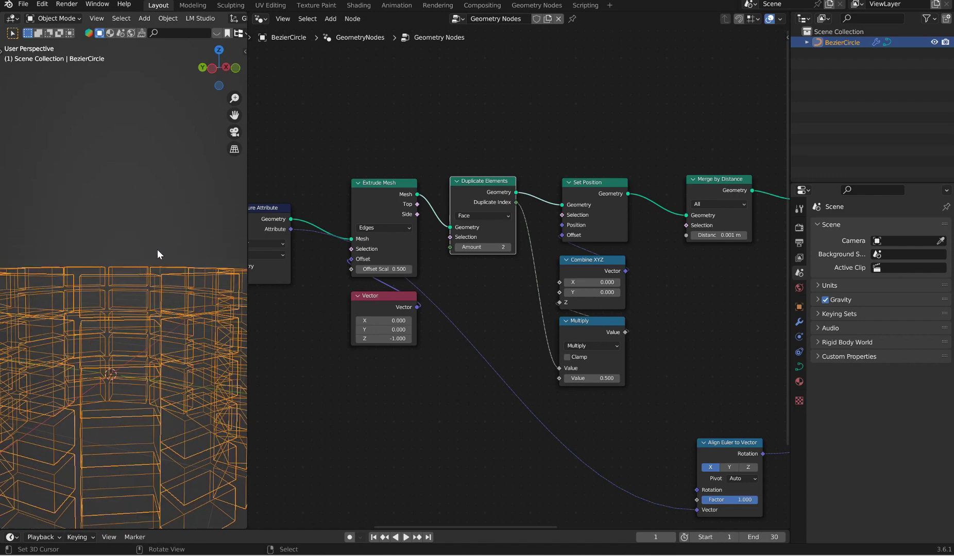
key(shift+z)
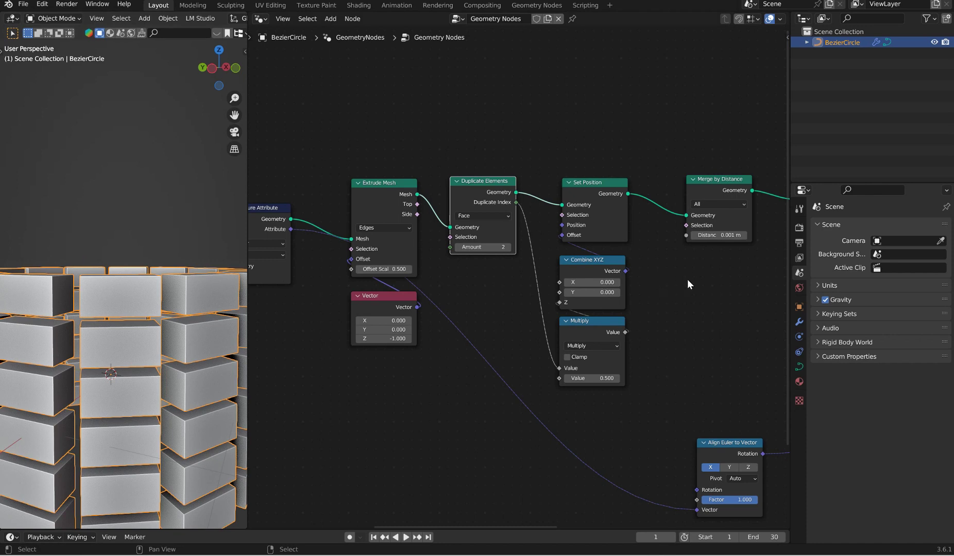
Set the Mesh to Points mode to Edges.
middle_drag(693, 280, 335, 359)
scroll(476, 278, up, 1)
scroll(475, 278, up, 2)
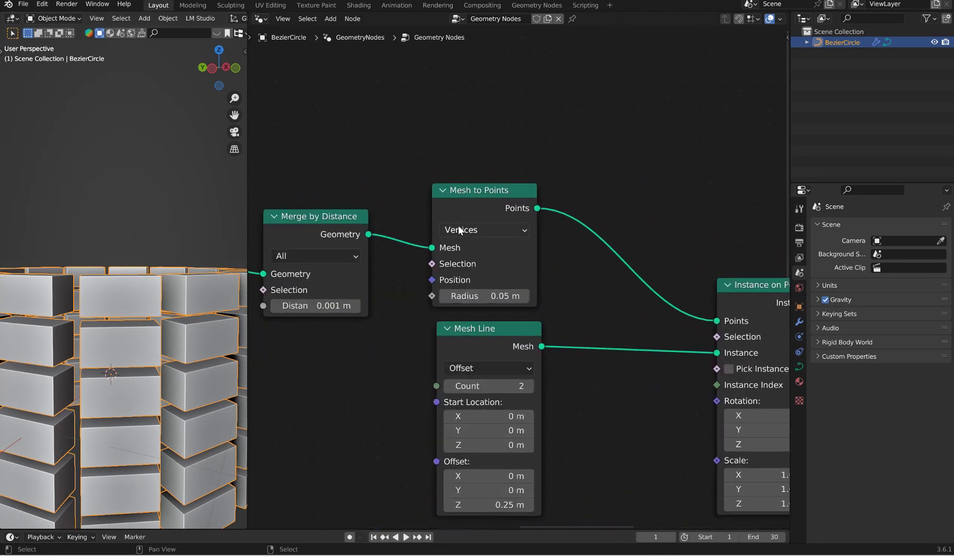
click(485, 230)
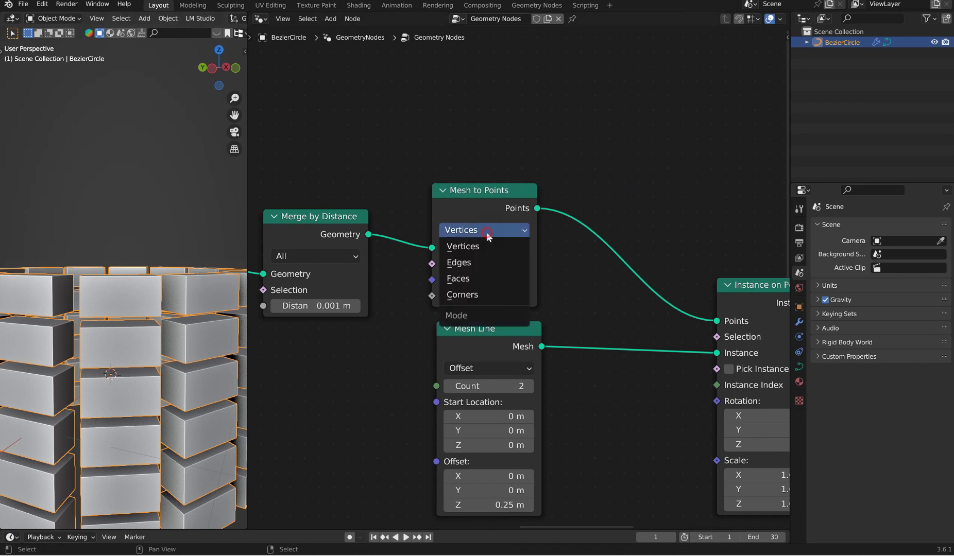
click(477, 261)
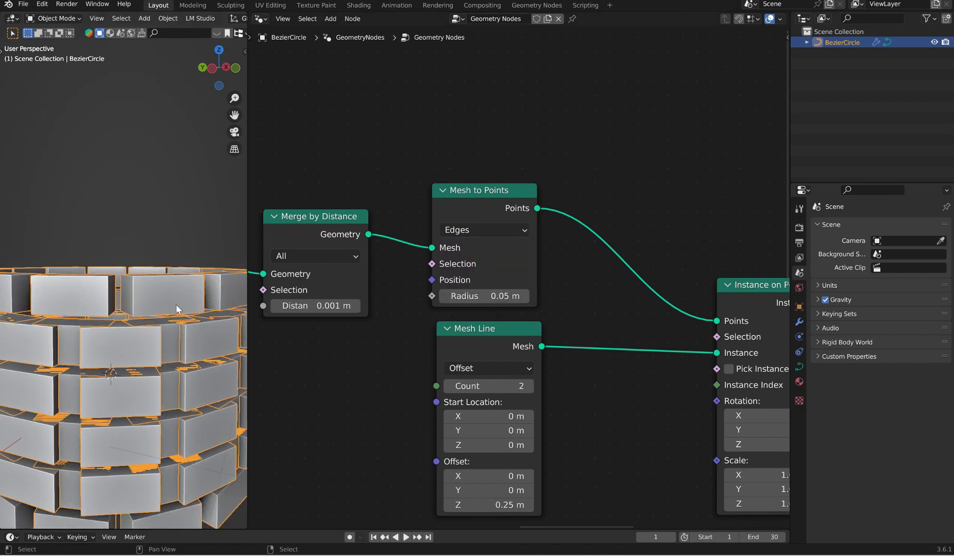
Set the Mesh Line's Z offset to 0.5 m and check the staggered brick rows.
middle_drag(543, 379, 551, 232)
mouse_move(477, 203)
mouse_down()
mouse_move(498, 211)
mouse_move(476, 221)
mouse_up()
click(496, 376)
text(0.5)
key(Return)
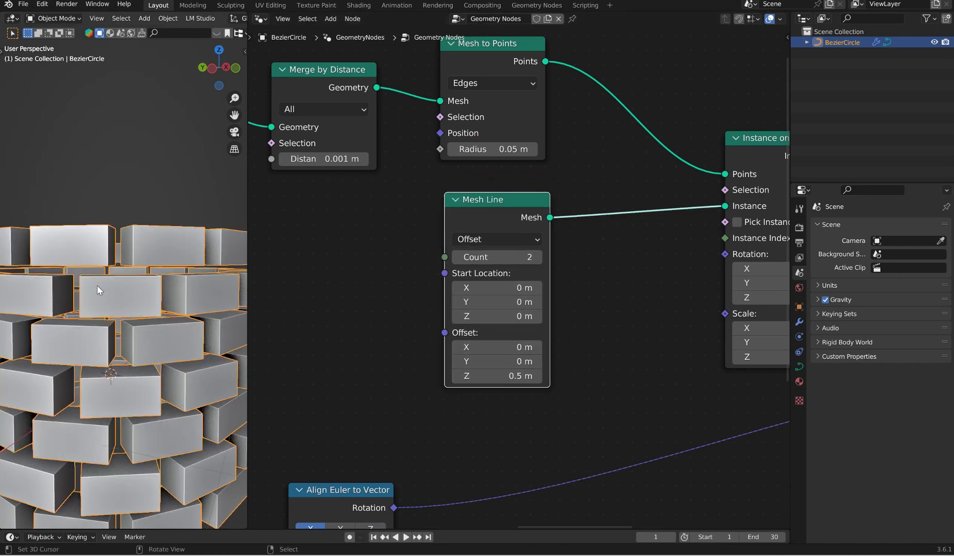
scroll(104, 318, down, 3)
middle_drag(106, 318, 138, 319)
scroll(507, 405, down, 1)
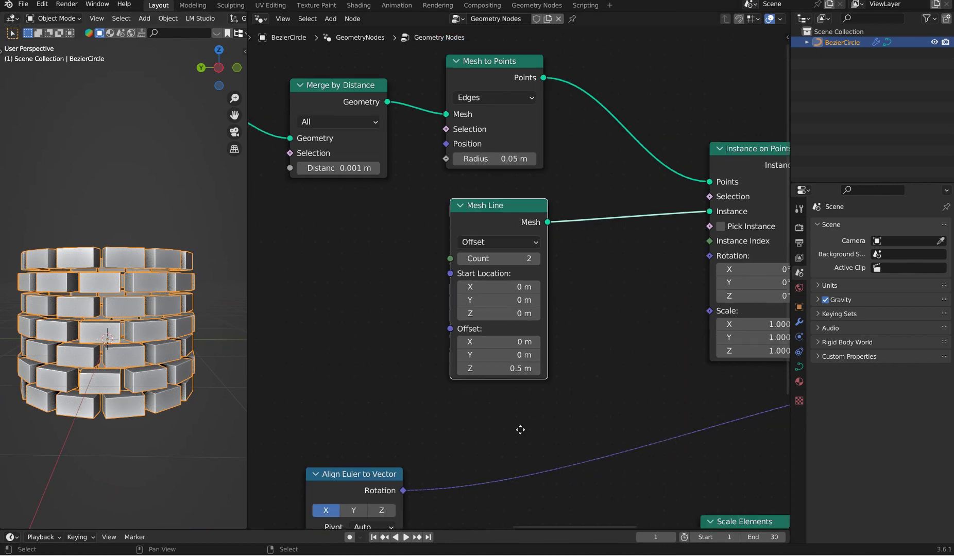
Move the Cube node closer to Align Euler to Vector and undo a trial edit of its size.
middle_drag(513, 409, 535, 201)
scroll(537, 203, up, 1)
drag(605, 344, 507, 300)
middle_drag(585, 390, 579, 370)
mouse_move(524, 345)
shift+mouse_down()
mouse_move(551, 345)
mouse_move(433, 346)
mouse_move(503, 346)
mouse_move(558, 359)
mouse_move(523, 359)
shift+mouse_up()
key(ctrl+z)
middle_drag(166, 223, 152, 258)
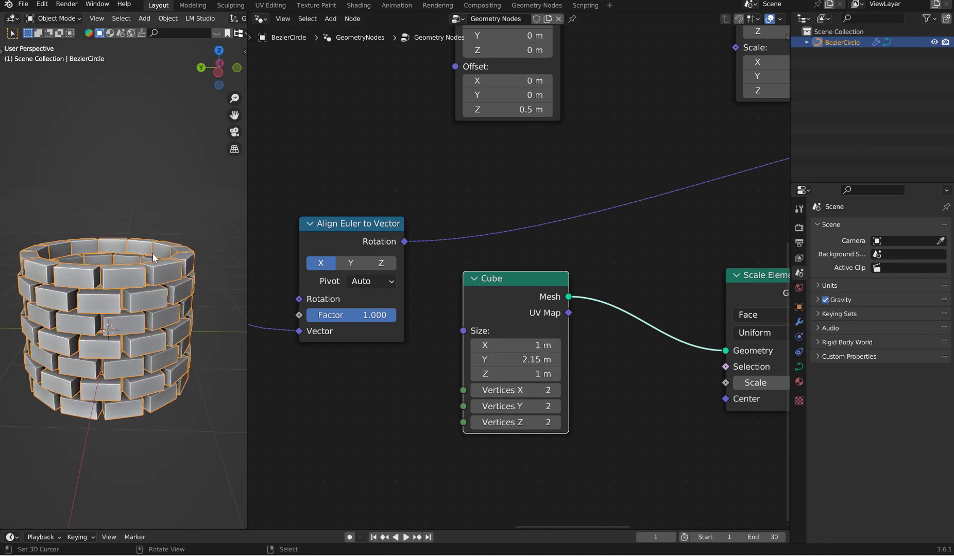
Spread the Cube and Scale Elements nodes apart to make room along the link between them.
scroll(421, 157, down, 5)
middle_drag(420, 157, 737, 394)
middle_drag(671, 322, 264, 70)
scroll(330, 227, up, 1)
drag(415, 279, 386, 425)
drag(643, 260, 717, 201)
drag(438, 412, 395, 410)
Insert a Set Position node on the link between Cube and Scale Elements, and reposition the Cube node beside it.
key(shift+a)
text(set pos)
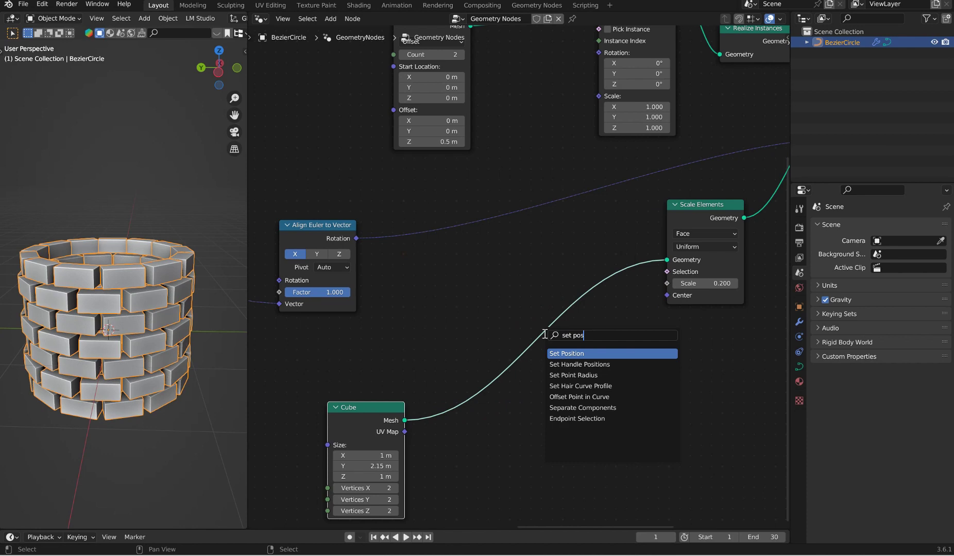
key(Return)
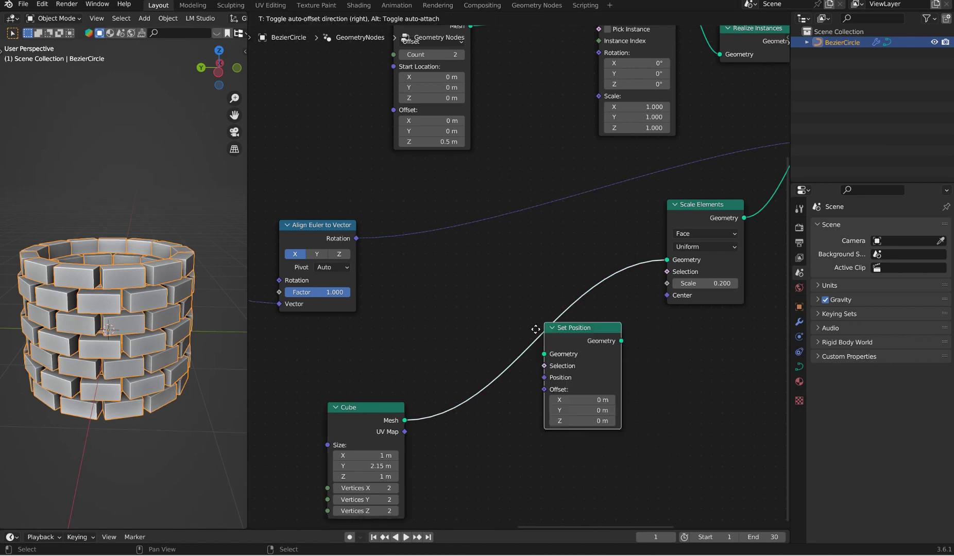
click(520, 323)
scroll(510, 194, down, 1)
middle_drag(527, 380, 507, 180)
scroll(545, 190, up, 6)
drag(473, 70, 466, 90)
drag(266, 190, 385, 153)
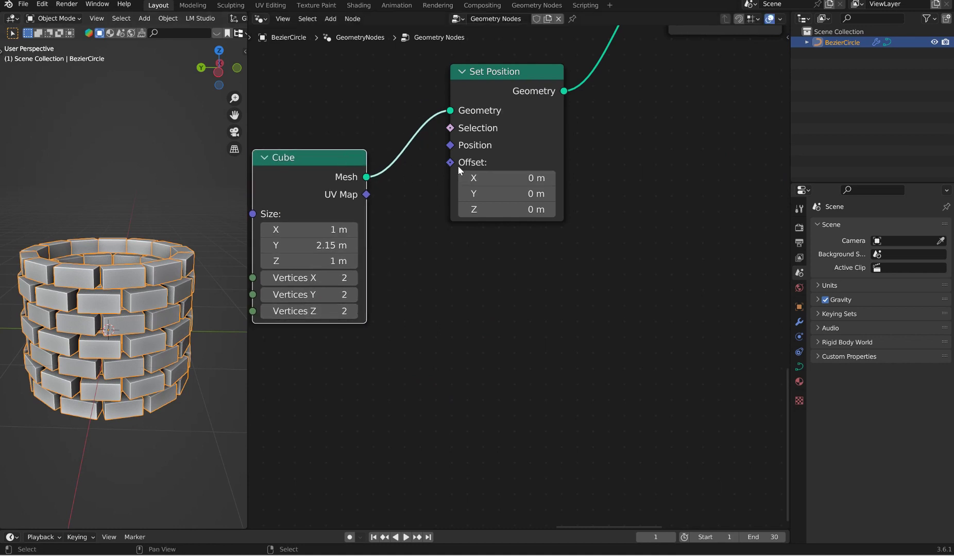
Feed the Set Position node's Offset from a Vector Math node set to Subtract, placed just below it.
drag(449, 163, 515, 266)
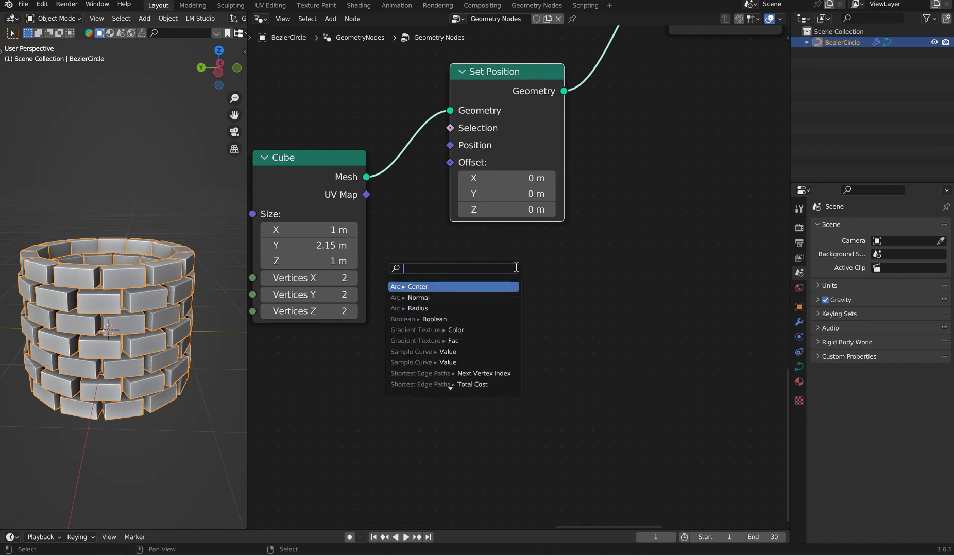
text(sub)
key(Return)
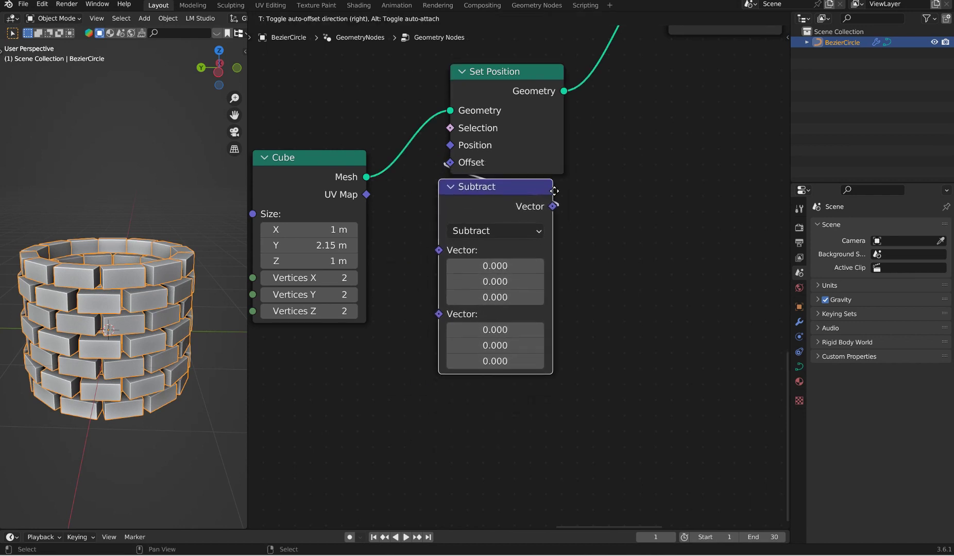
click(562, 196)
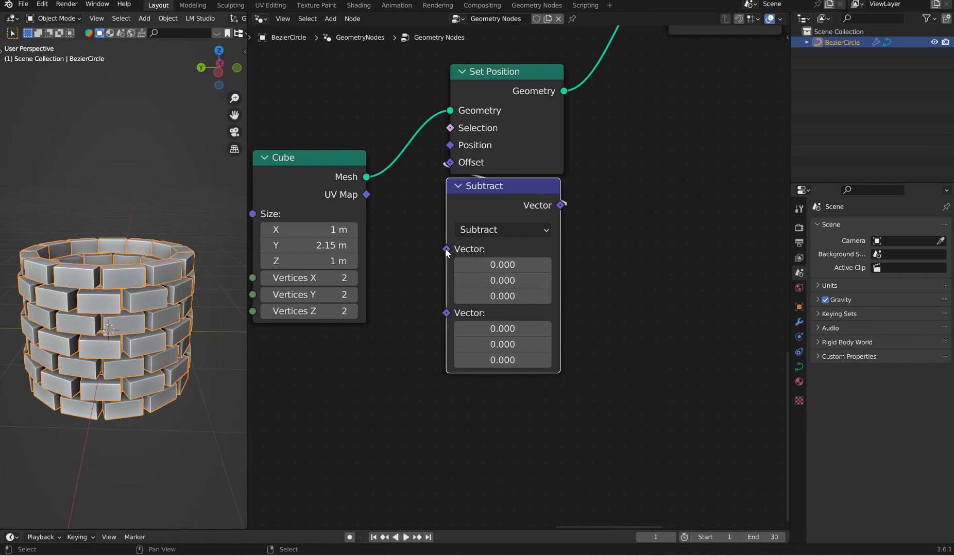
Connect a Noise Texture's Fac output to Subtract's first vector and set the second vector to 0.5 on all axes.
drag(445, 249, 380, 376)
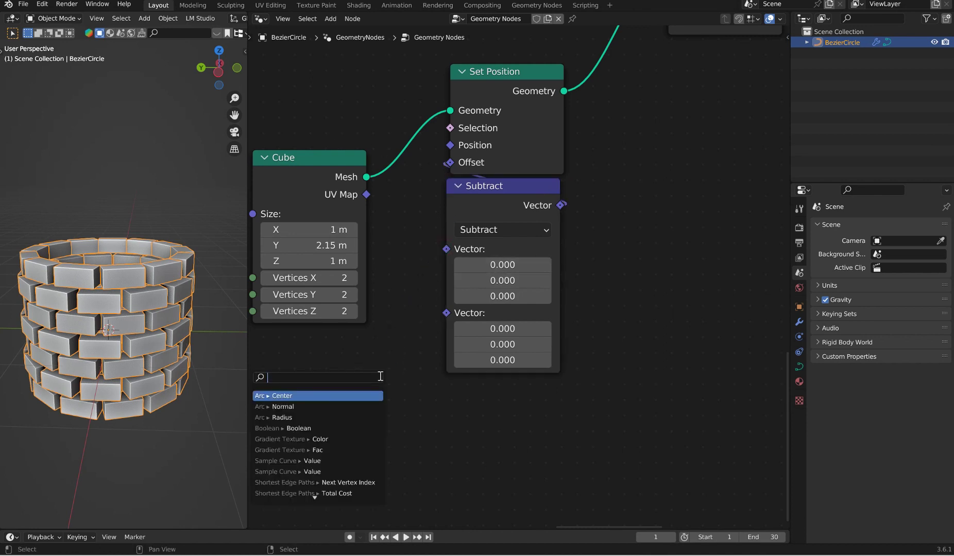
text(noise)
key(Return)
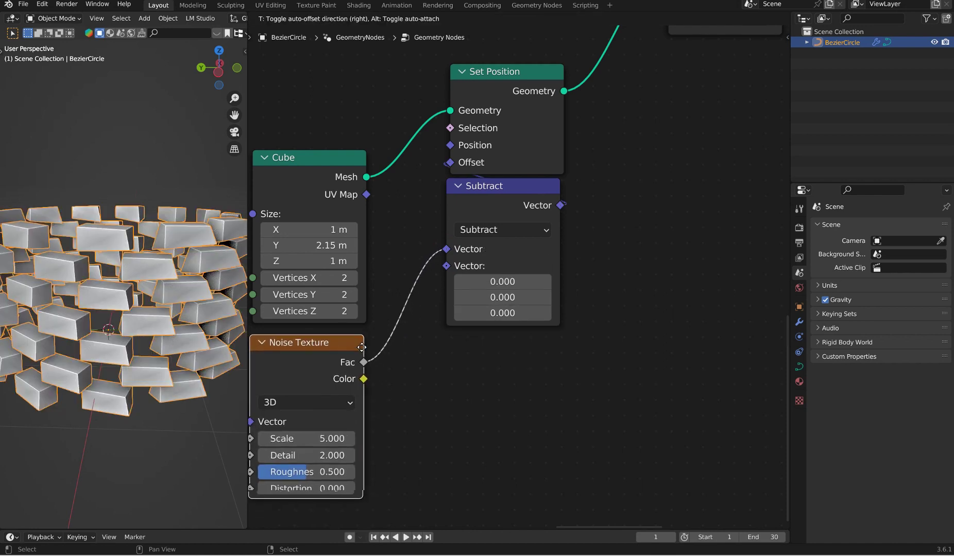
click(363, 347)
click(505, 281)
text(.5)
key(Return)
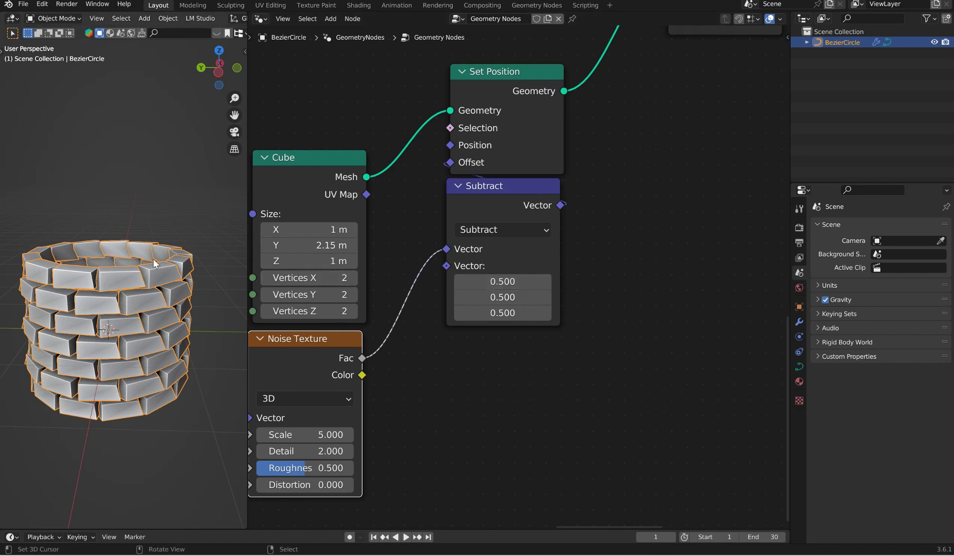
Hide the brick tower and add a mesh plane for a displacement demonstration.
click(799, 321)
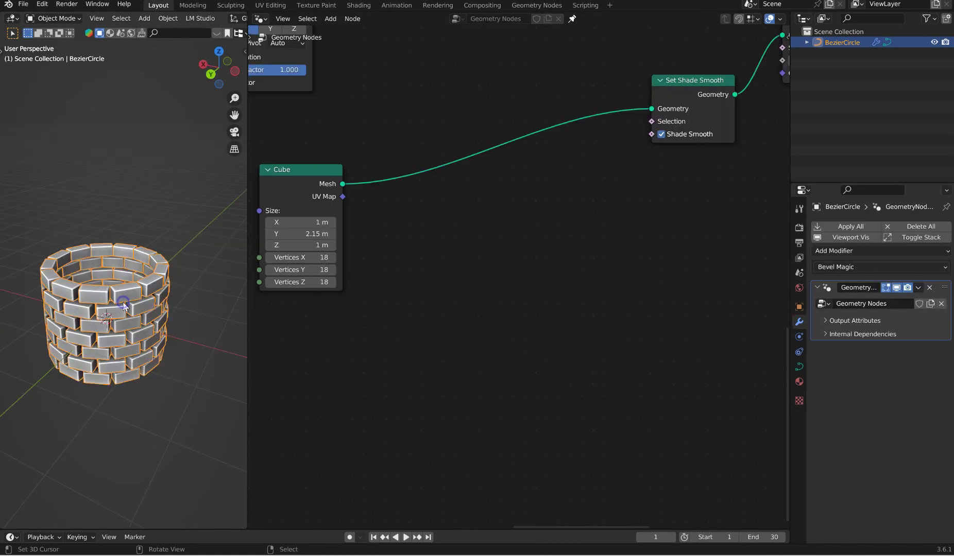
key(h)
key(shift+a)
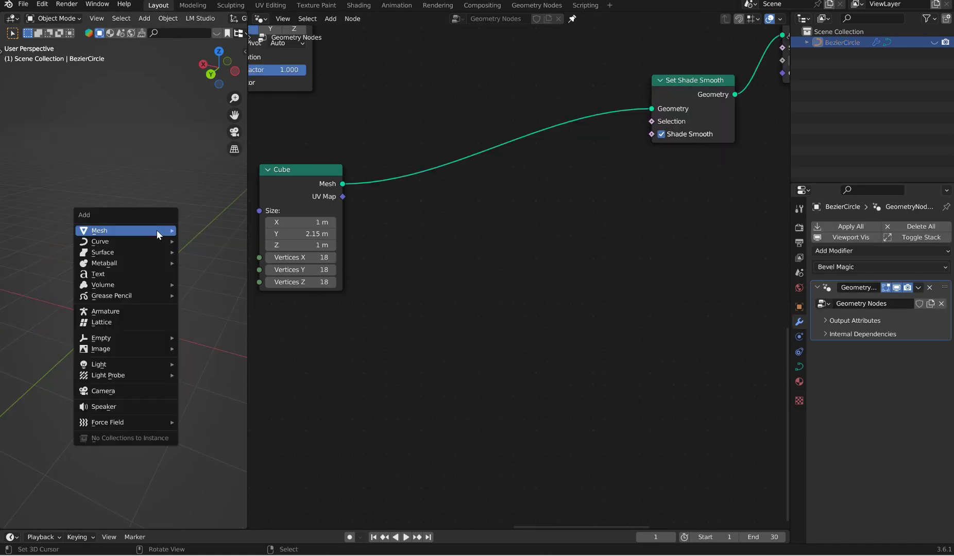
mouse_move(157, 230)
click(206, 230)
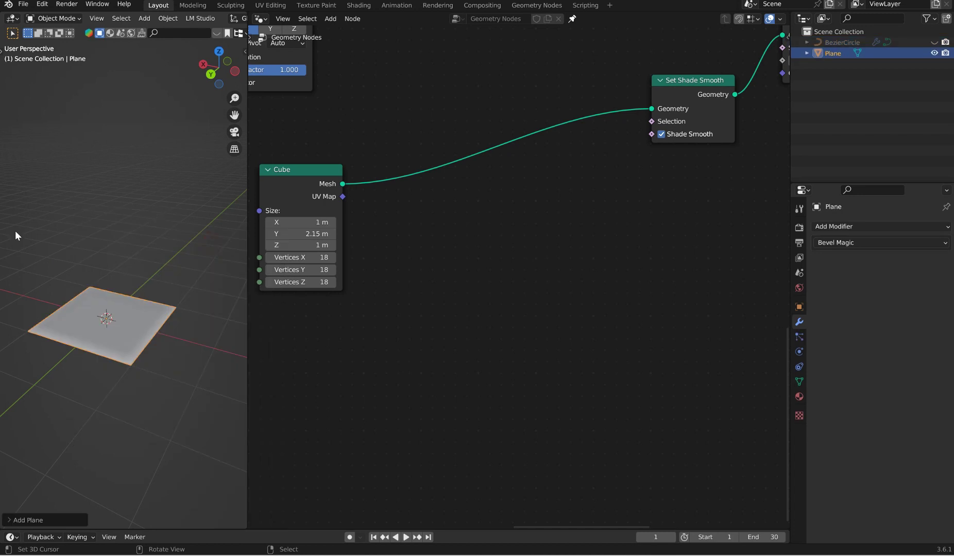
Give the plane a Displace modifier with a new texture of type Noise.
click(844, 227)
click(815, 292)
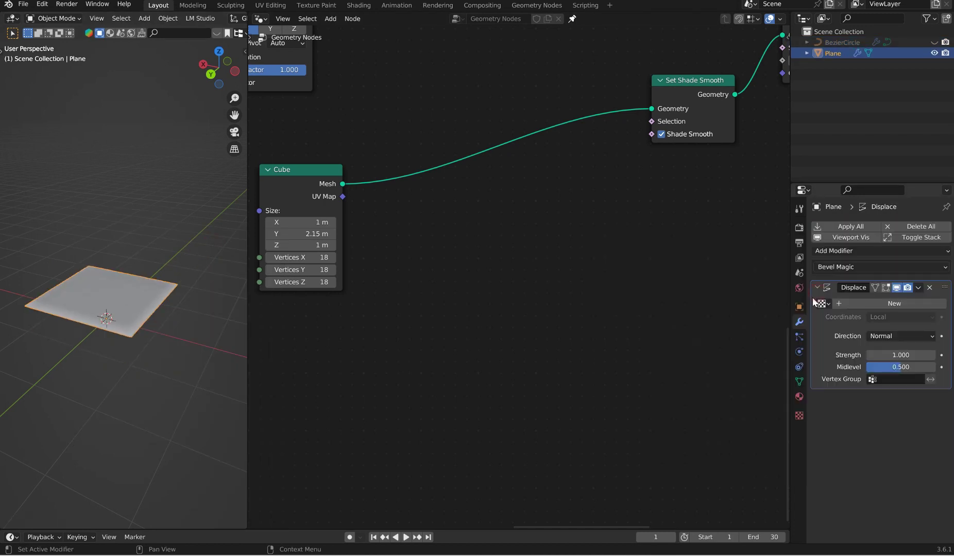
click(914, 302)
click(940, 303)
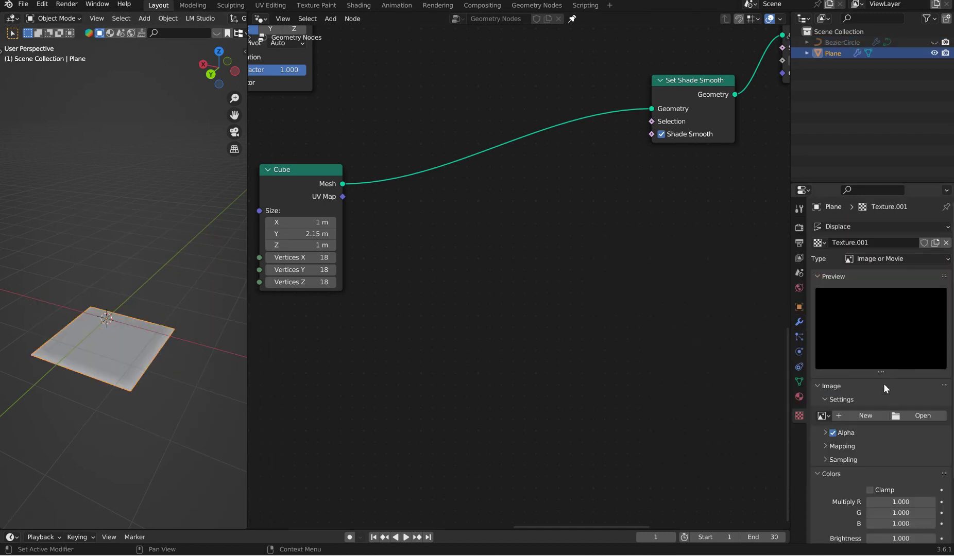
click(872, 260)
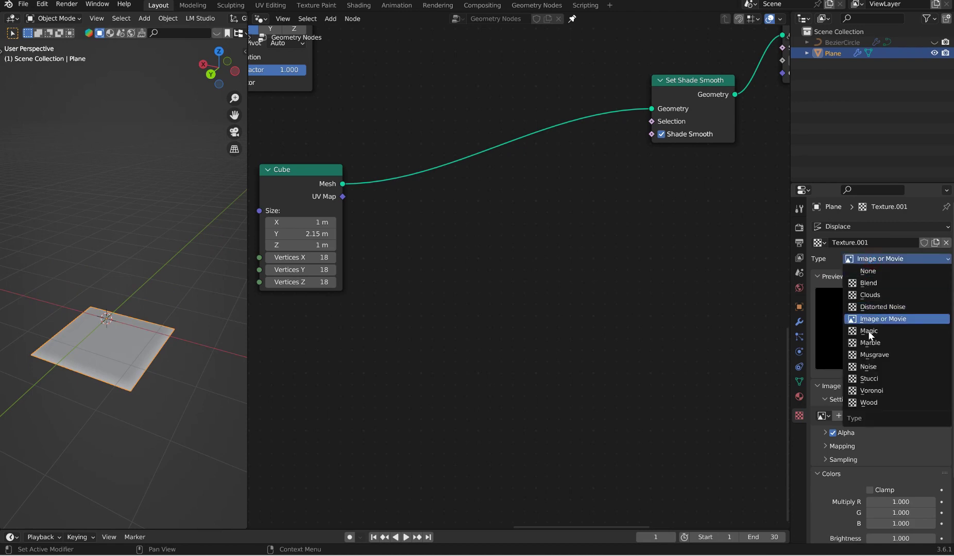
click(871, 365)
Subdivide the plane's face in Edit Mode and return to Object Mode.
key(ctrl+Tab)
click(243, 283)
right_click(133, 278)
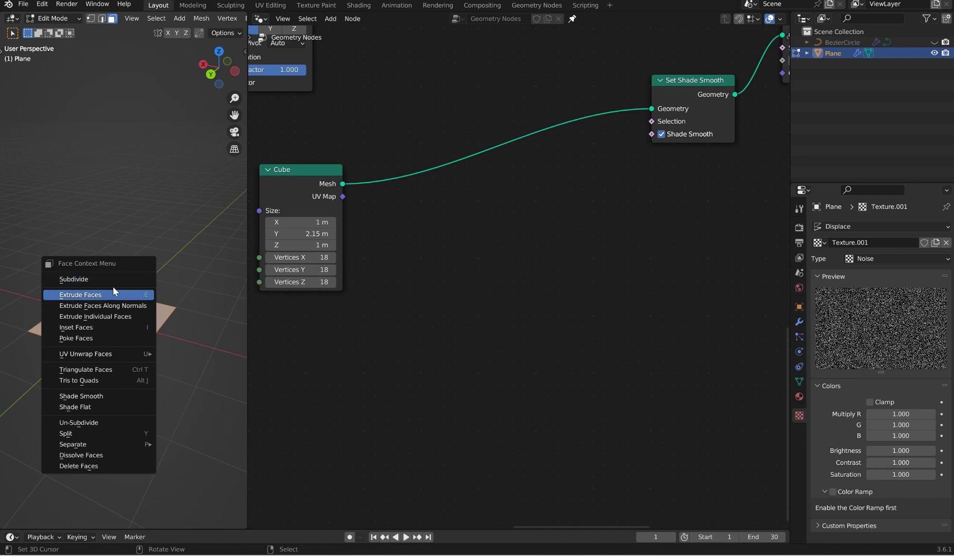
click(114, 280)
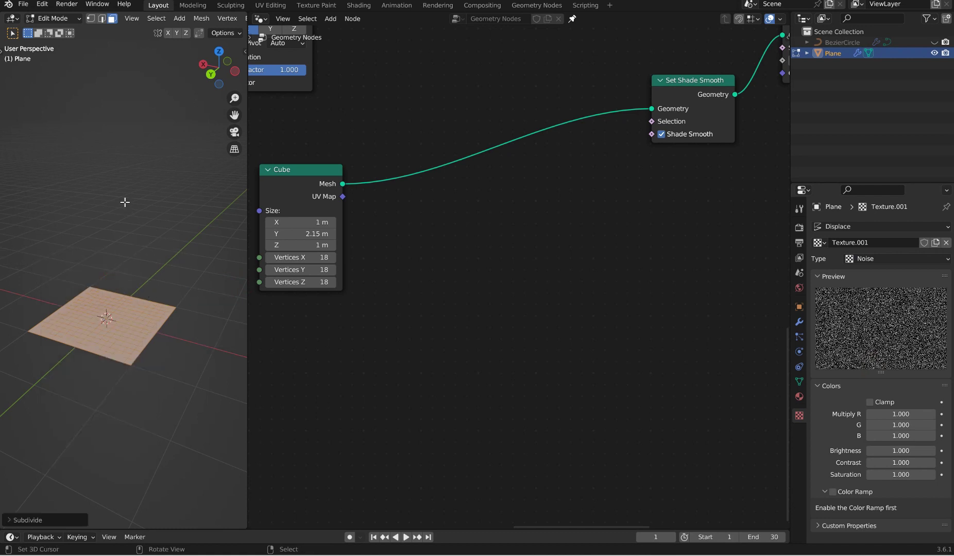
key(Tab)
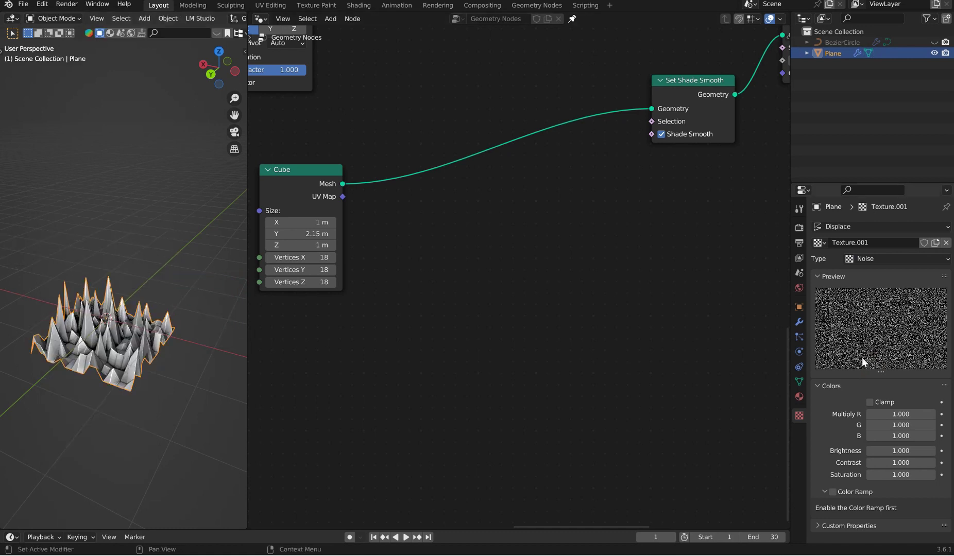
Set the plane's Displace strength to 0.120, try shifting the midlevel, and set it to 0.5.
click(798, 323)
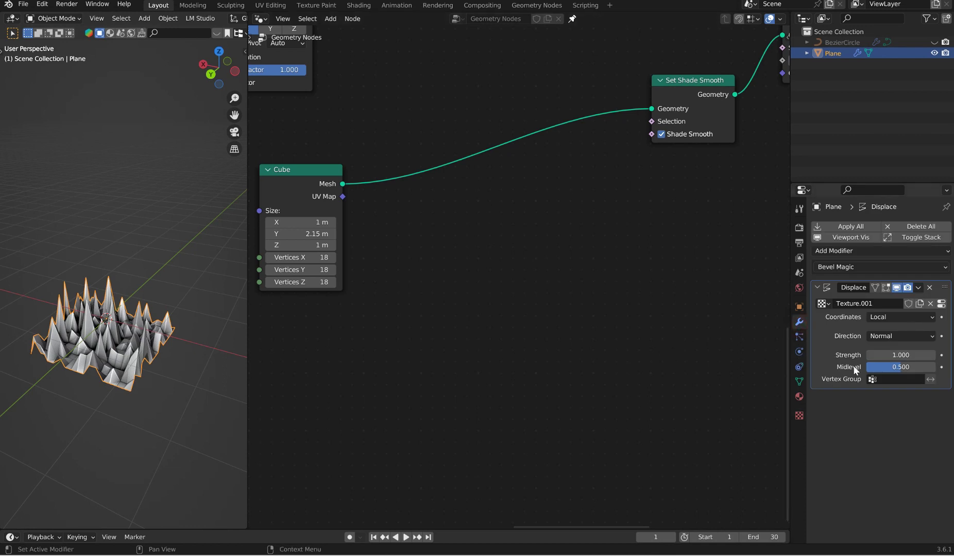
mouse_move(907, 355)
mouse_down()
mouse_move(860, 355)
mouse_move(935, 367)
mouse_move(901, 367)
mouse_up()
scroll(155, 301, up, 4)
middle_drag(146, 314, 184, 293)
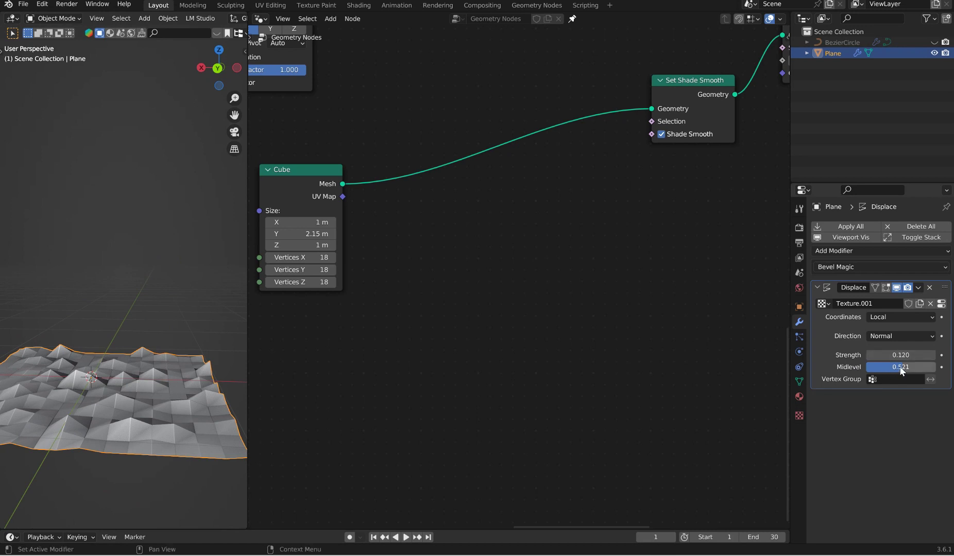
text(0.5)
key(Return)
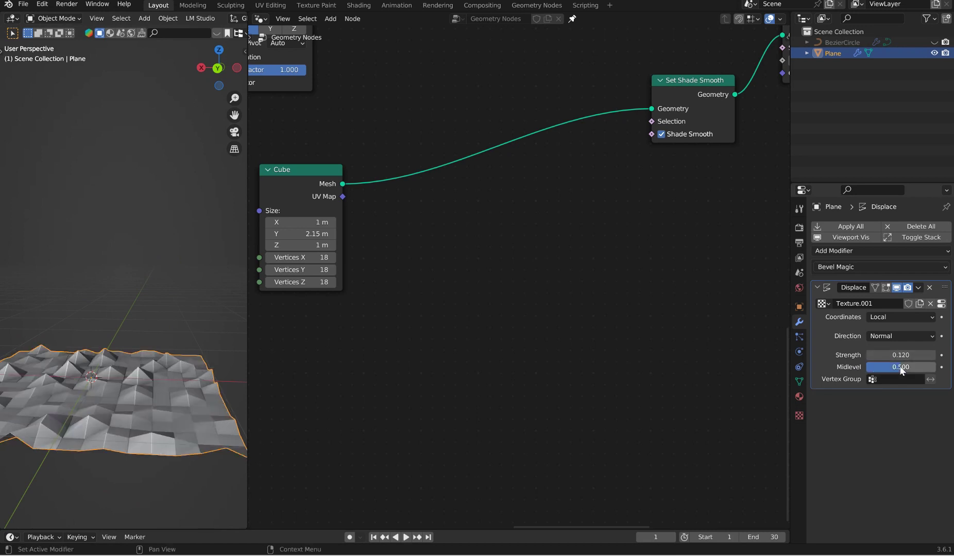
Delete the demonstration plane, unhide the brick tower and select it.
middle_drag(87, 423, 138, 390)
scroll(158, 392, down, 4)
key(Delete)
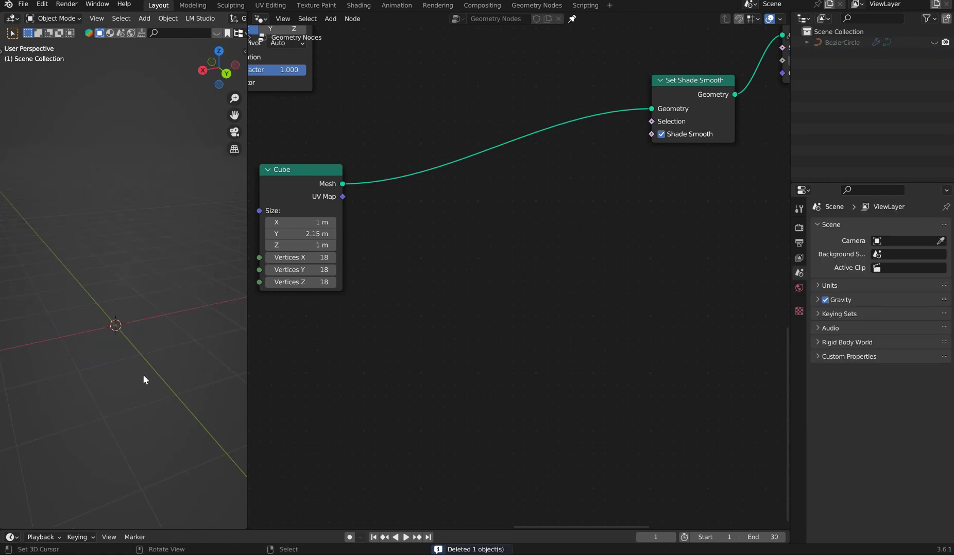
key(alt+h)
scroll(155, 358, up, 1)
click(182, 294)
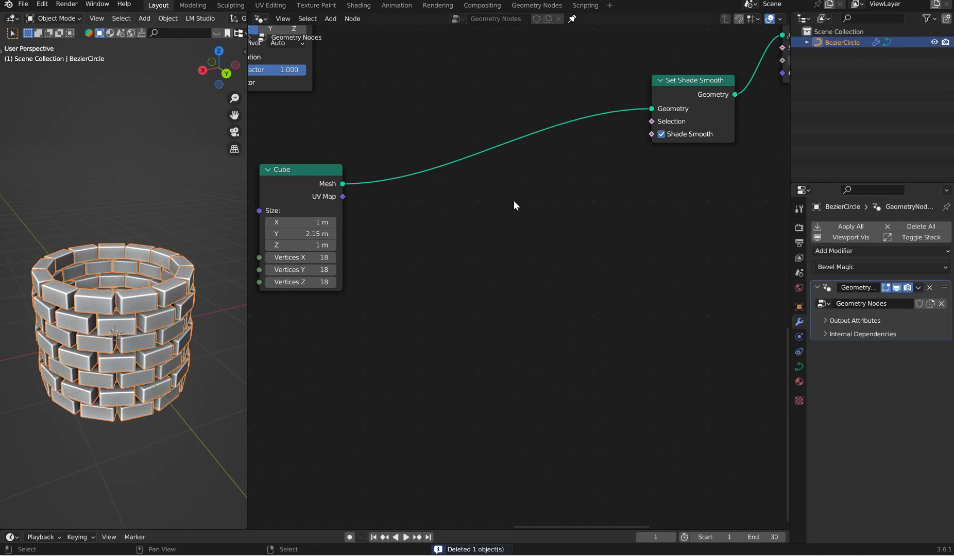
Reposition the Cube node and remove the Set Shade Smooth node while keeping the geometry link intact.
middle_drag(513, 200, 537, 252)
drag(306, 240, 371, 260)
drag(721, 140, 685, 143)
key(ctrl+x)
Insert a Set Position node on the link coming from the Cube's Mesh output.
key(shift+a)
text(s)
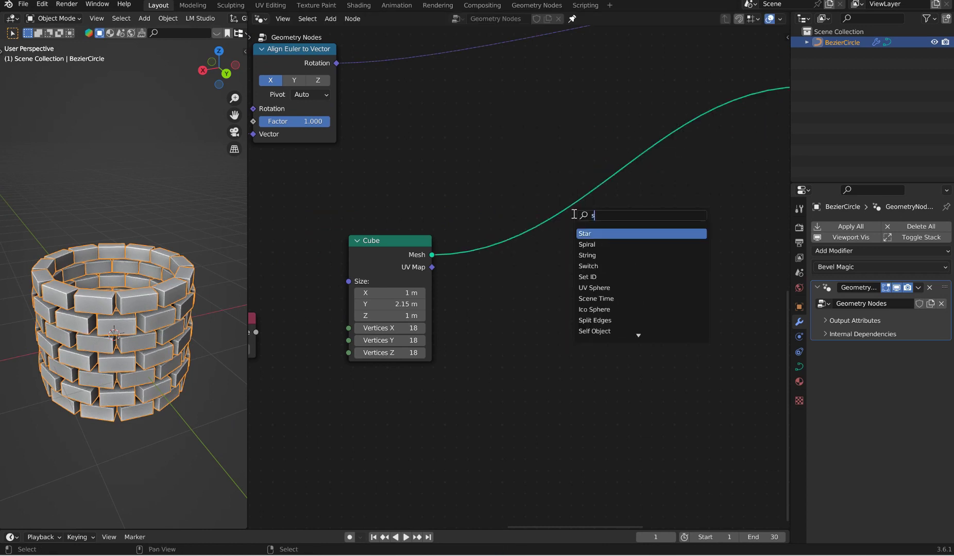
text(et pos)
key(Return)
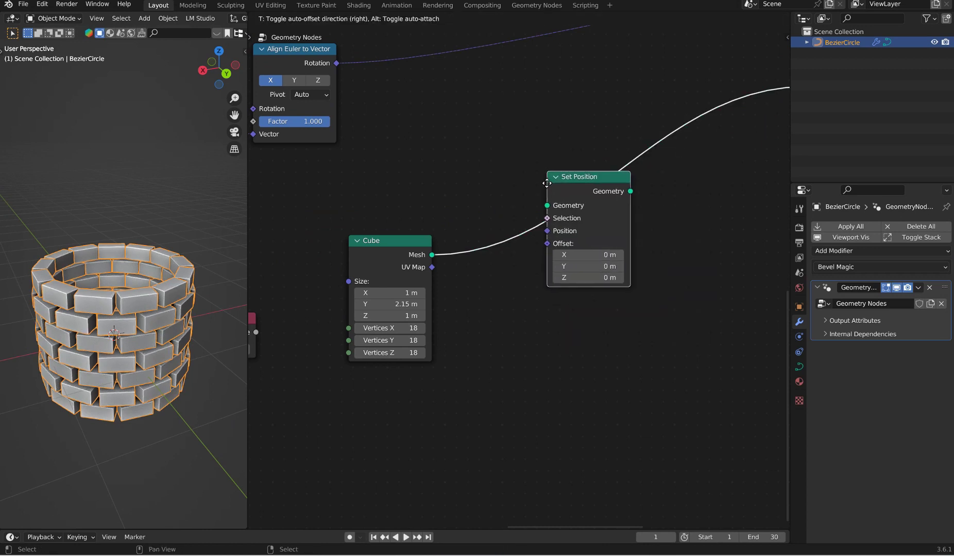
click(538, 251)
Drive Set Position's Offset with a Vector Math Subtract node whose second vector is 0.5 on all axes.
drag(547, 244, 550, 329)
text(sub)
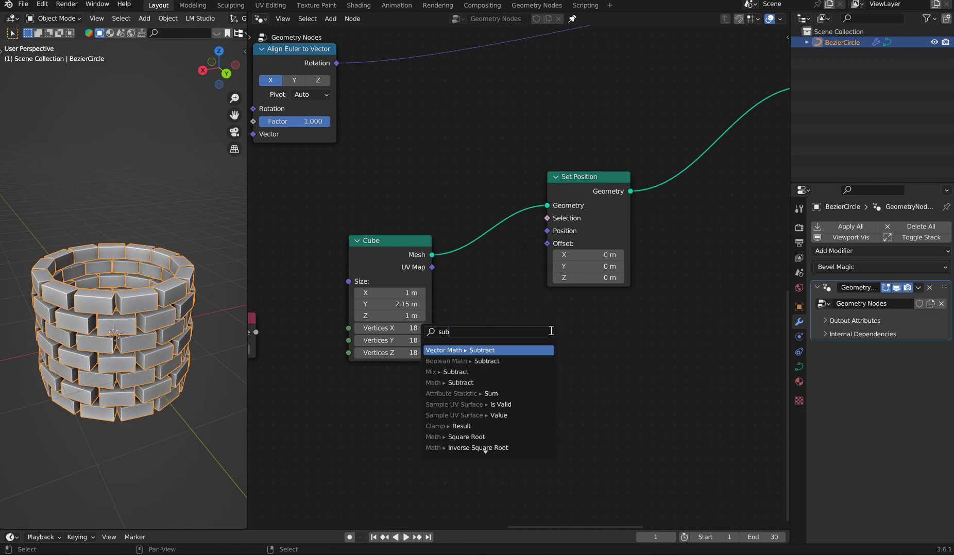
click(530, 350)
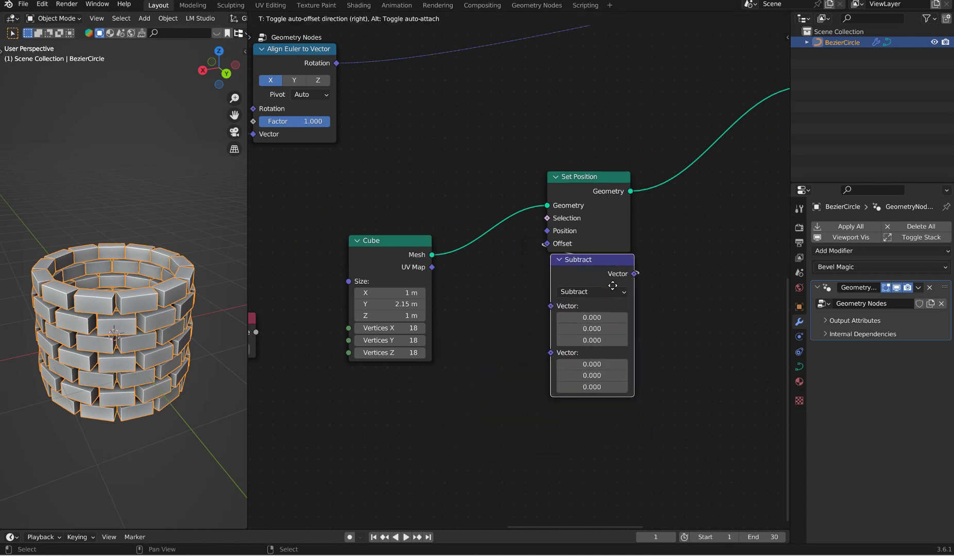
click(583, 371)
drag(584, 370, 587, 363)
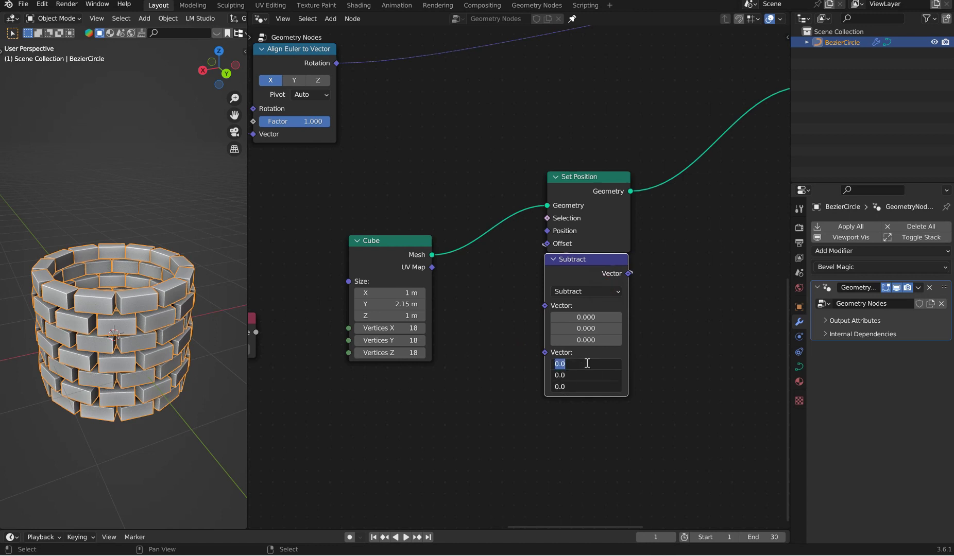
text(.5)
key(Return)
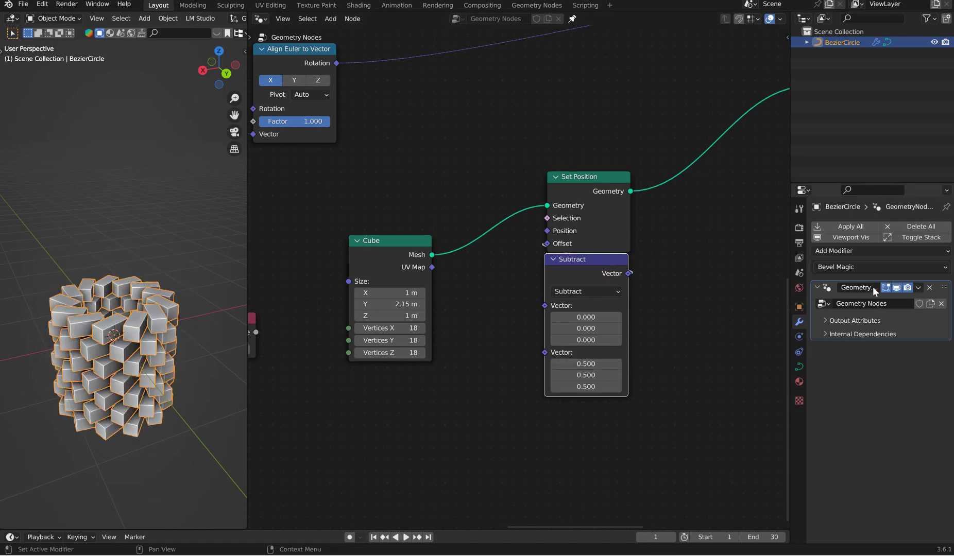
Add a Noise Texture node and connect its Color output to Subtract's first vector.
drag(544, 305, 464, 391)
text(noise)
key(Return)
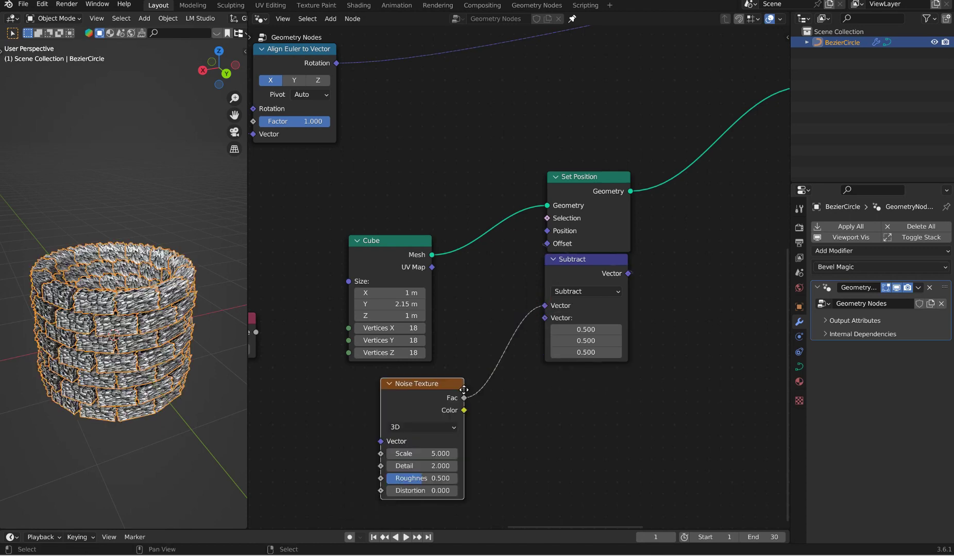
click(428, 391)
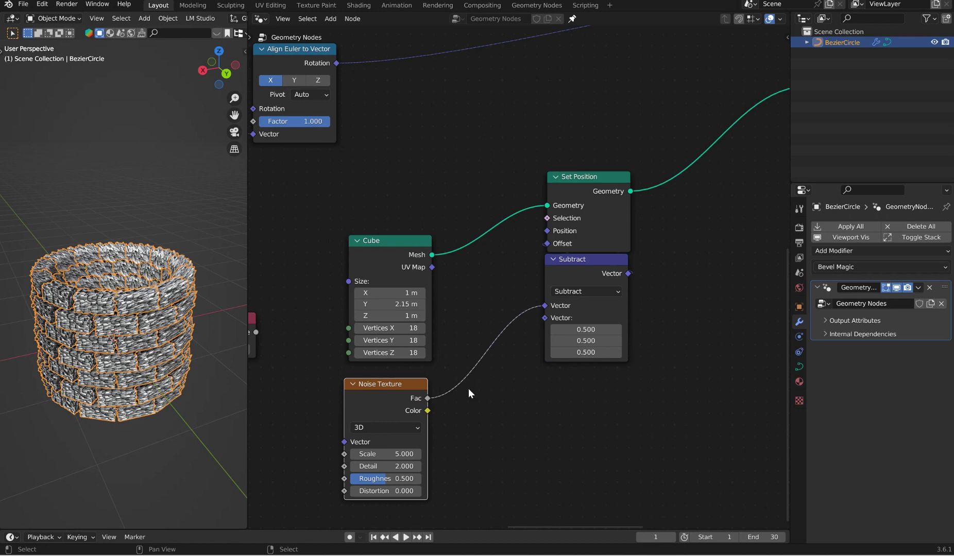
drag(428, 411, 542, 306)
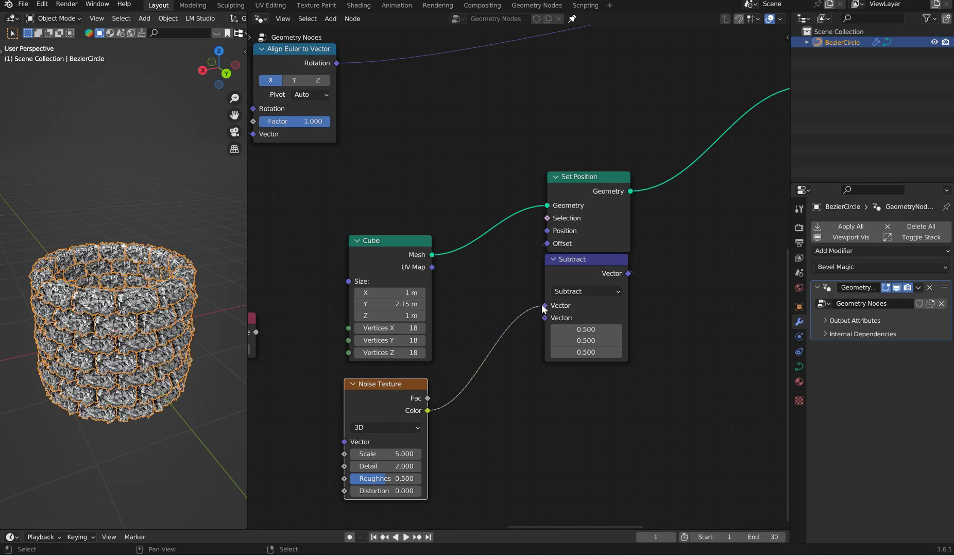
Set the Noise Texture's Scale to 0.3 and inspect the distorted bricks up close.
middle_drag(509, 388, 568, 304)
scroll(563, 343, up, 5)
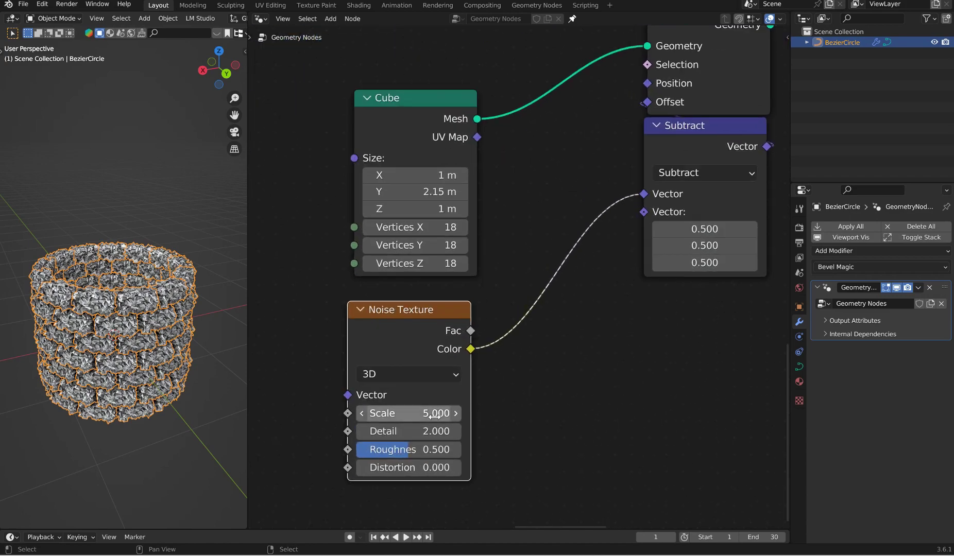
shift+drag(434, 413, 371, 413)
click(437, 414)
key(Return)
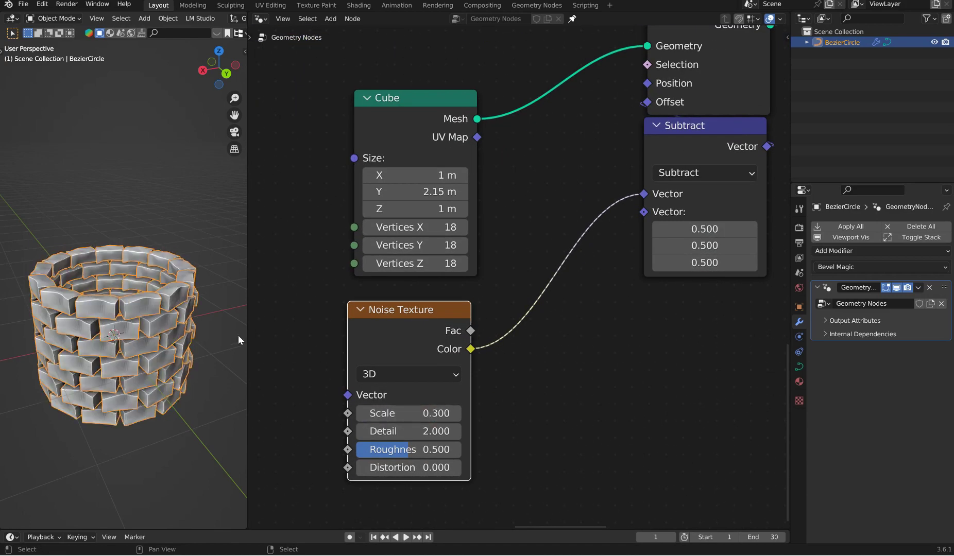
scroll(209, 340, up, 6)
middle_drag(205, 328, 229, 316)
middle_drag(696, 169, 546, 224)
scroll(546, 223, down, 2)
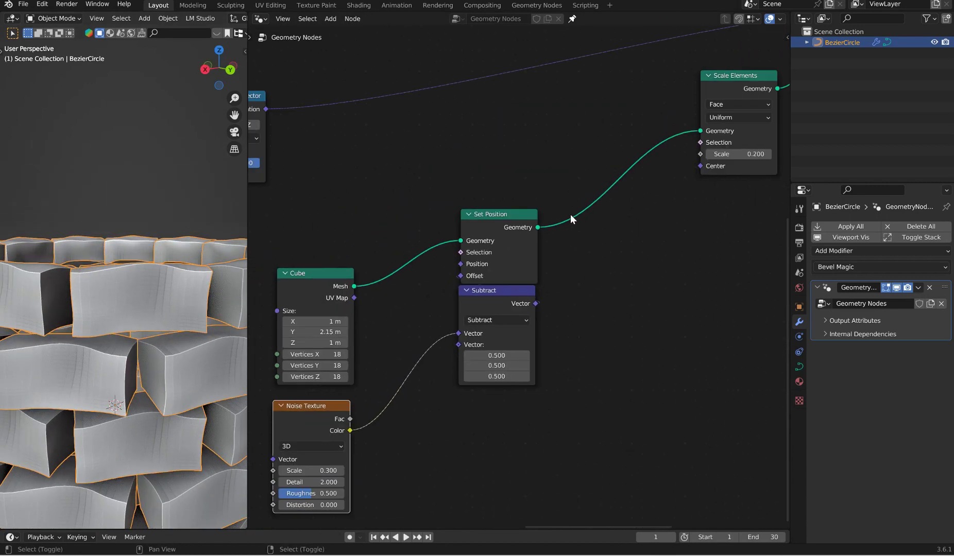
Insert a Set Shade Smooth node on the link between Set Position and Scale Elements.
key(shift+a)
text(set sh)
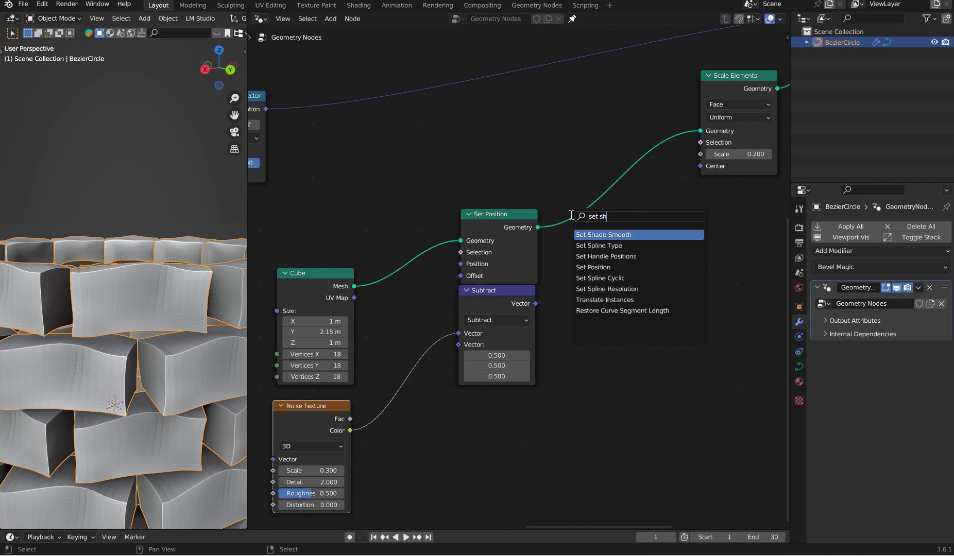
text(ade)
key(Return)
click(551, 189)
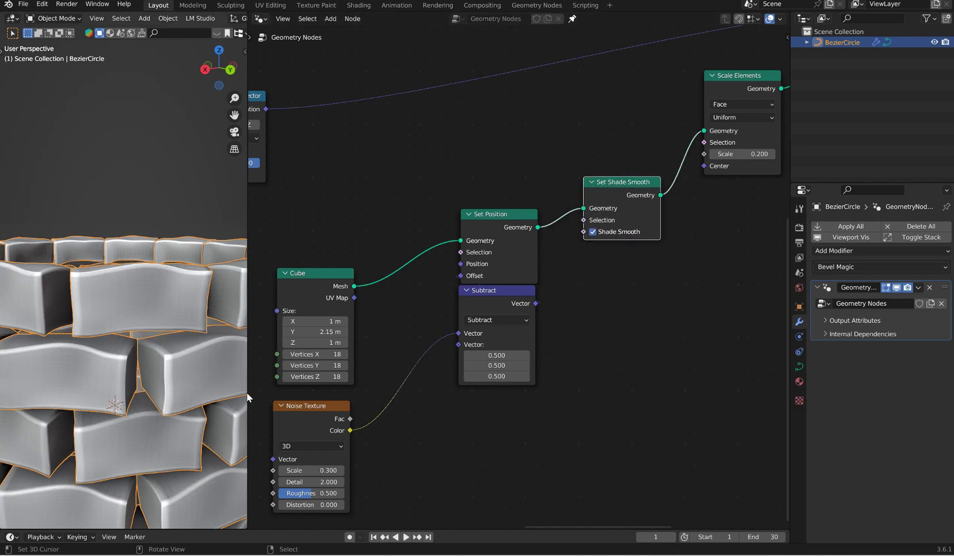
Raise the Noise Texture's Detail to about 13.5 and its Distortion to 0.85.
middle_drag(388, 332, 509, 209)
scroll(485, 314, up, 6)
middle_drag(477, 355, 612, 257)
scroll(612, 257, up, 5)
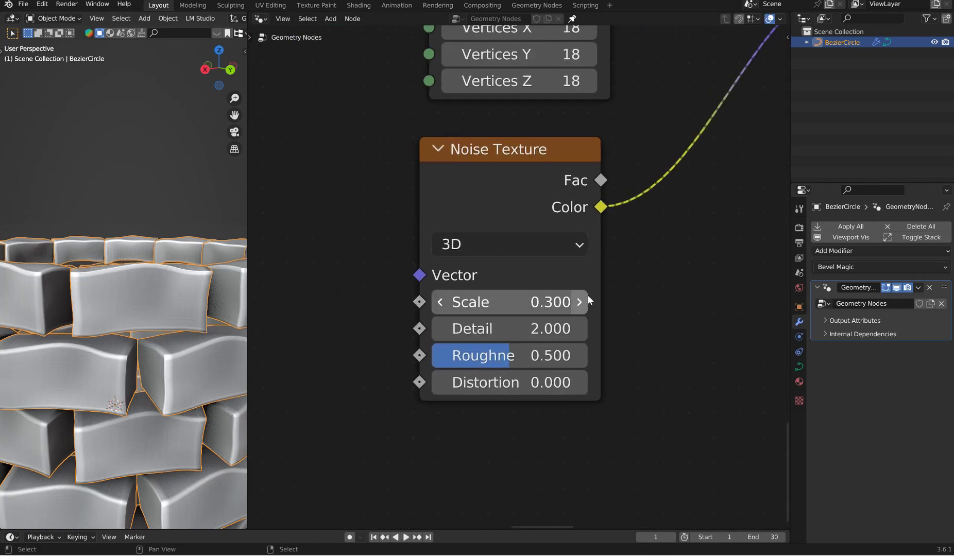
drag(507, 330, 561, 331)
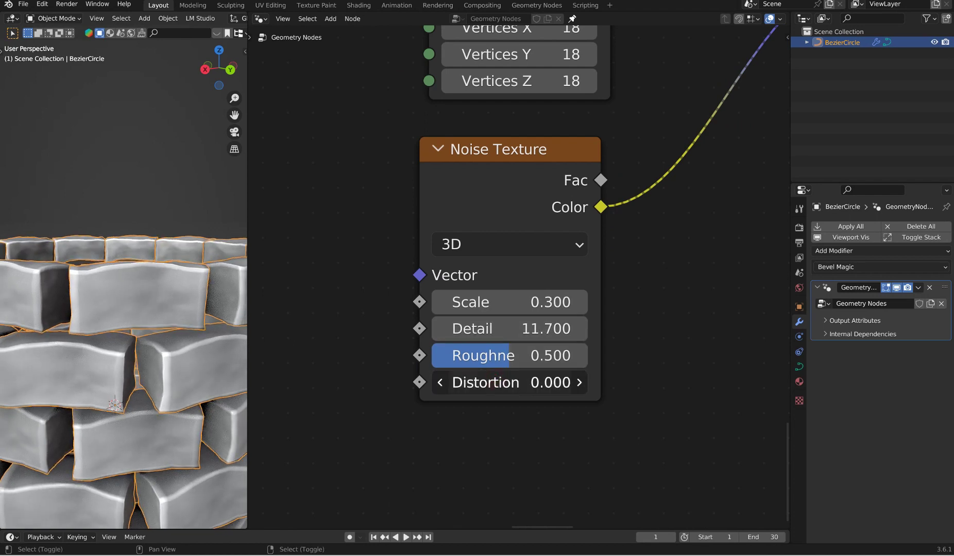
drag(502, 382, 543, 382)
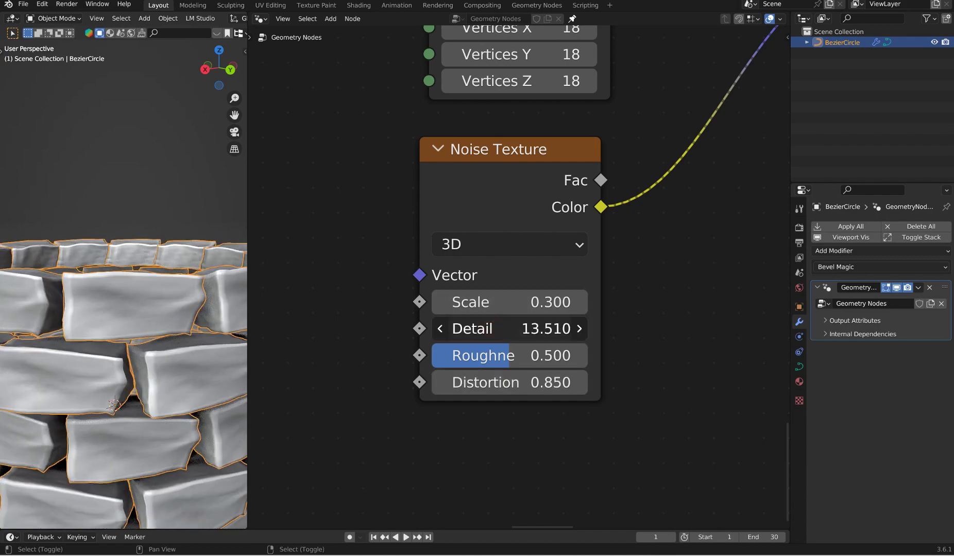
Try other noise dimensions, keep 3D, and set the Noise Texture's Scale to 0.26, Detail to 9.39 and Roughness to 0.46.
mouse_move(488, 313)
mouse_down()
mouse_move(558, 309)
mouse_move(474, 309)
mouse_move(482, 303)
mouse_up()
click(505, 246)
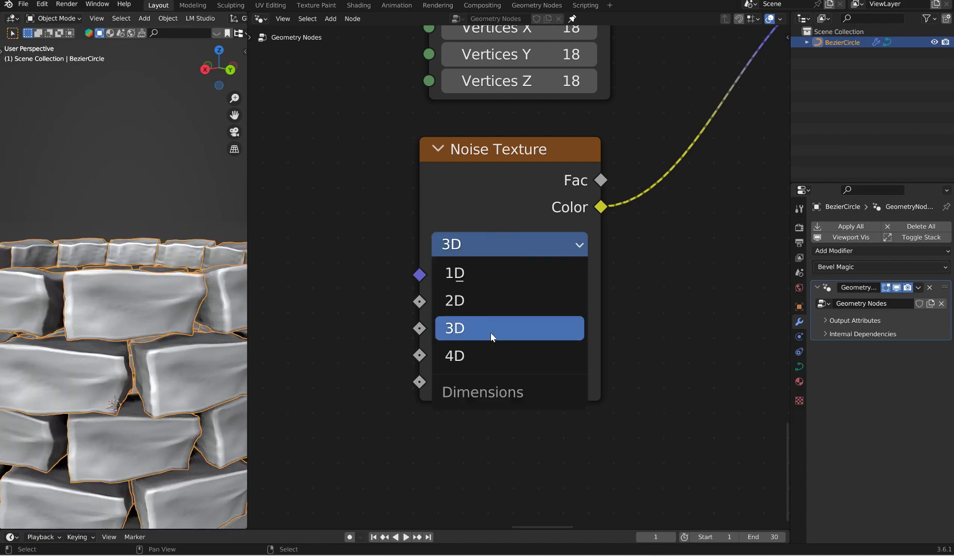
click(566, 246)
click(531, 356)
click(569, 250)
mouse_move(510, 299)
mouse_down()
mouse_move(614, 299)
mouse_move(493, 299)
mouse_move(515, 299)
mouse_up()
click(535, 243)
click(504, 323)
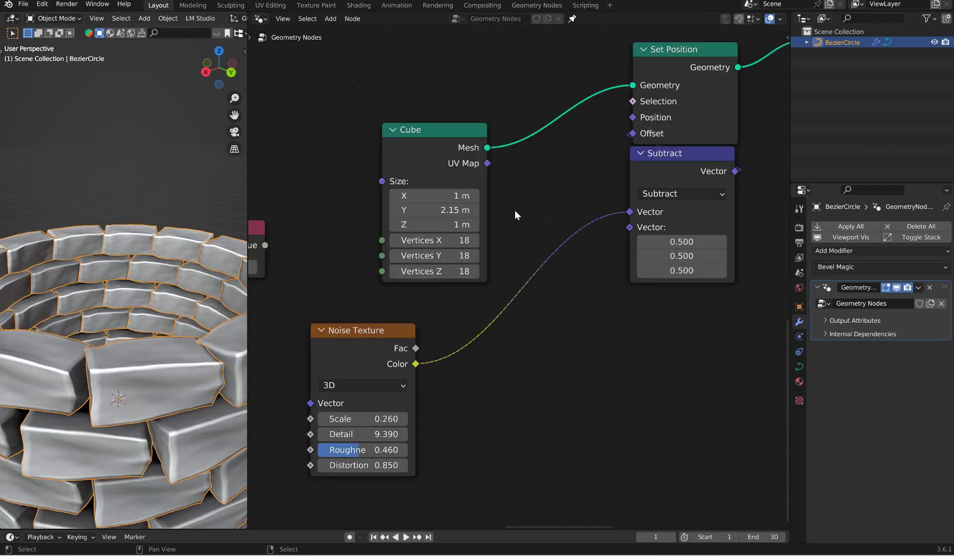
Try Cube vertex counts of 70 and 55 on all three axes and inspect the brick surfaces.
drag(427, 240, 464, 271)
middle_drag(155, 304, 161, 255)
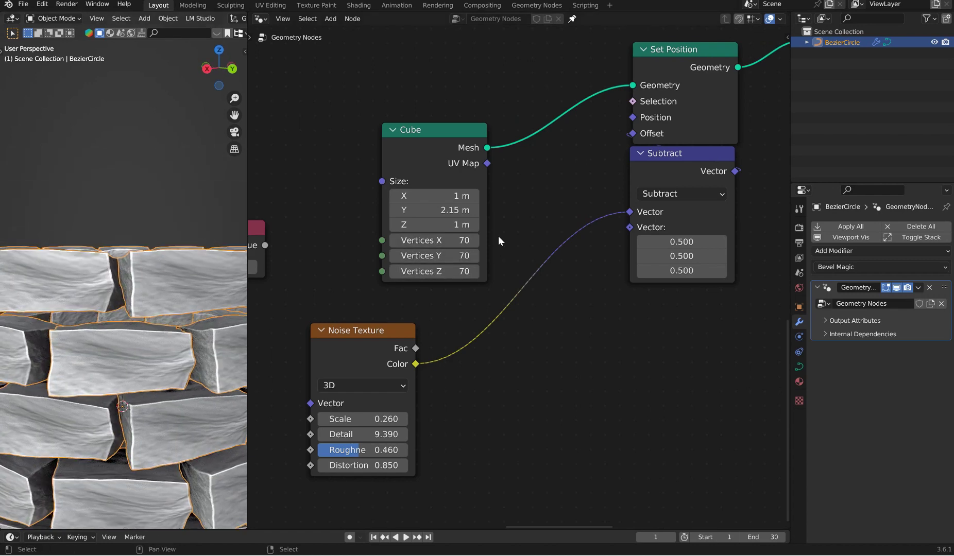
drag(433, 240, 427, 271)
scroll(162, 267, down, 6)
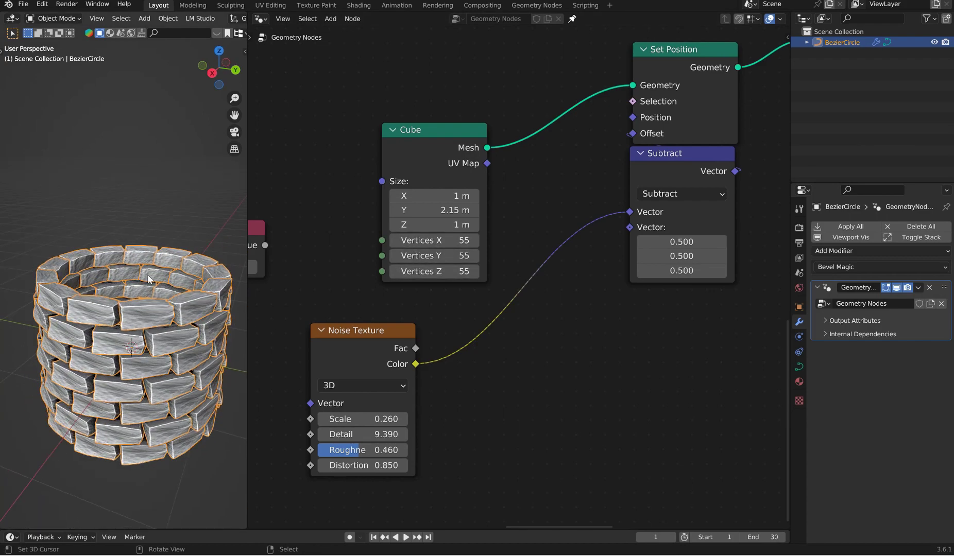
middle_drag(151, 292, 172, 327)
scroll(167, 296, up, 2)
scroll(166, 287, up, 4)
Try Resample Curve lengths of 0.1 m and 0.01 m and undo both changes.
scroll(161, 257, down, 8)
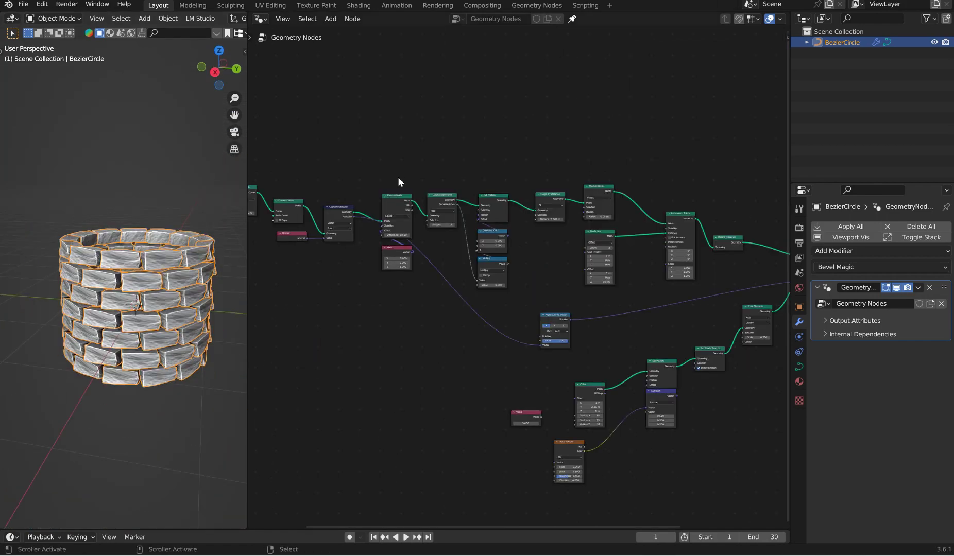
scroll(540, 204, up, 6)
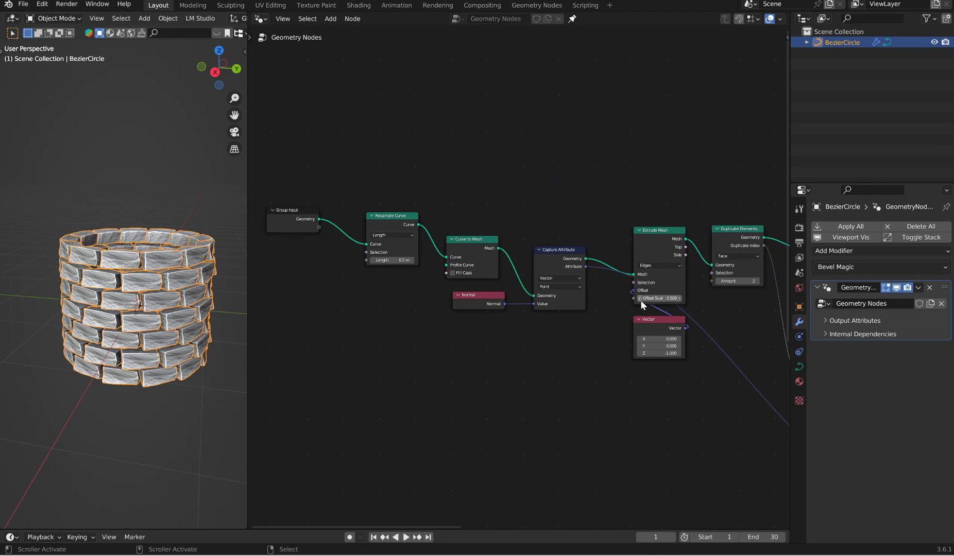
drag(382, 260, 363, 260)
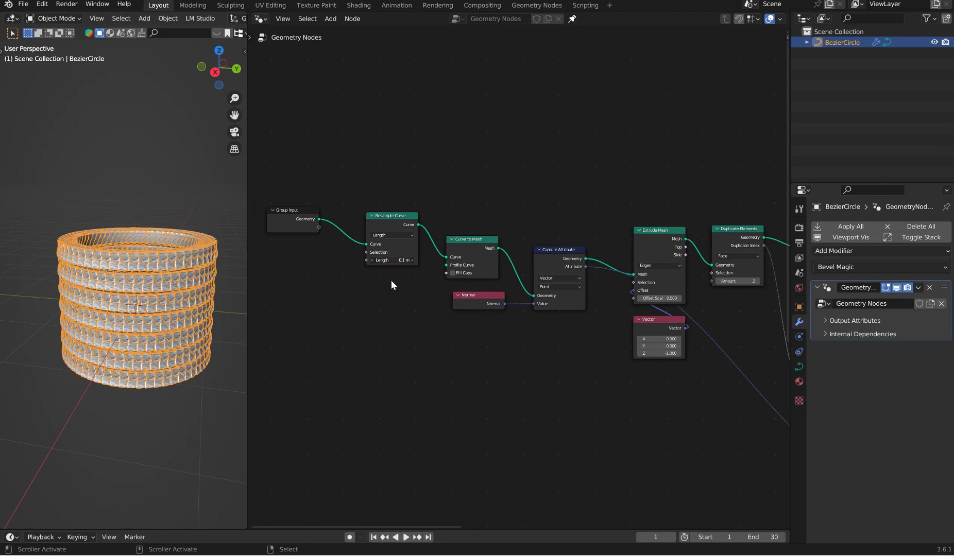
click(372, 260)
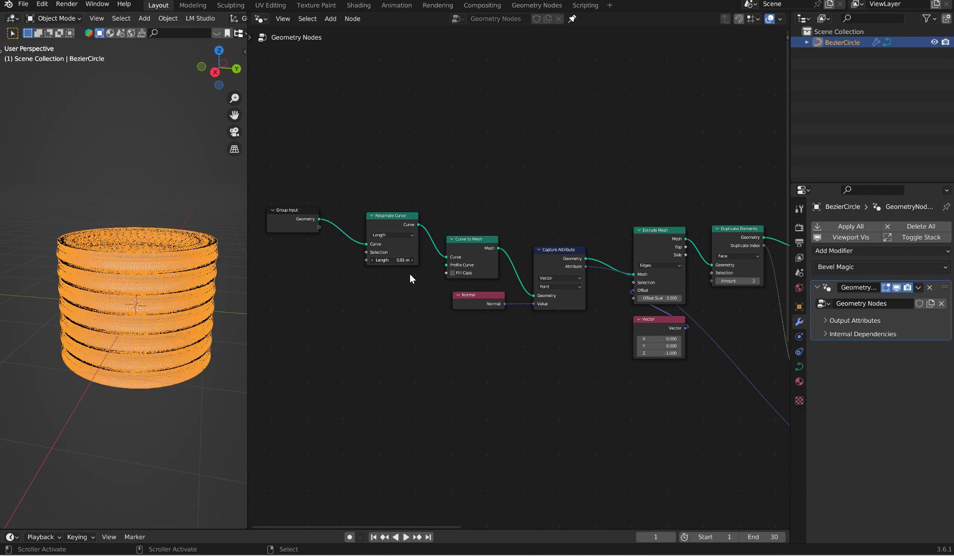
key(ctrl+z)
key(ctrl+z)
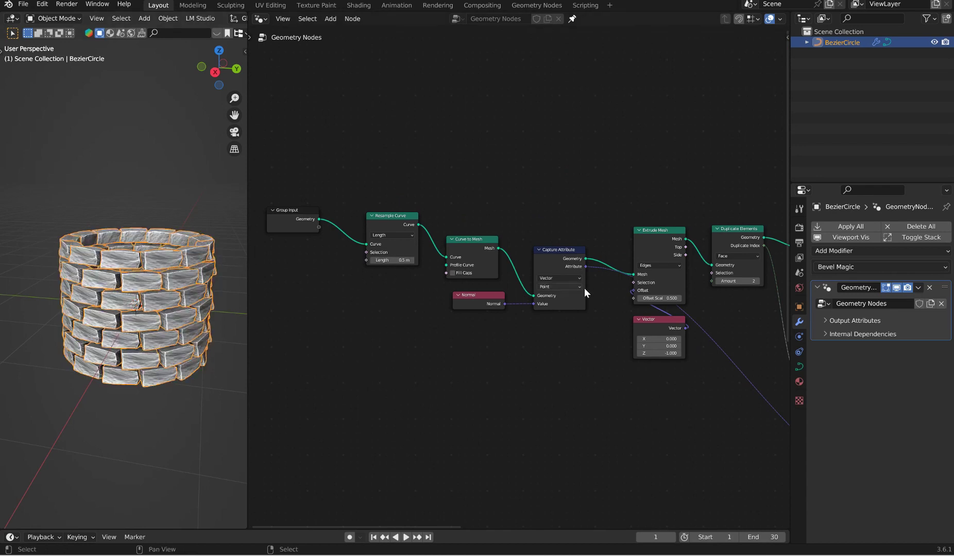
Expose the Duplicate Elements Amount as a group input and set the modifier's Amount to 5.
middle_drag(745, 298, 610, 312)
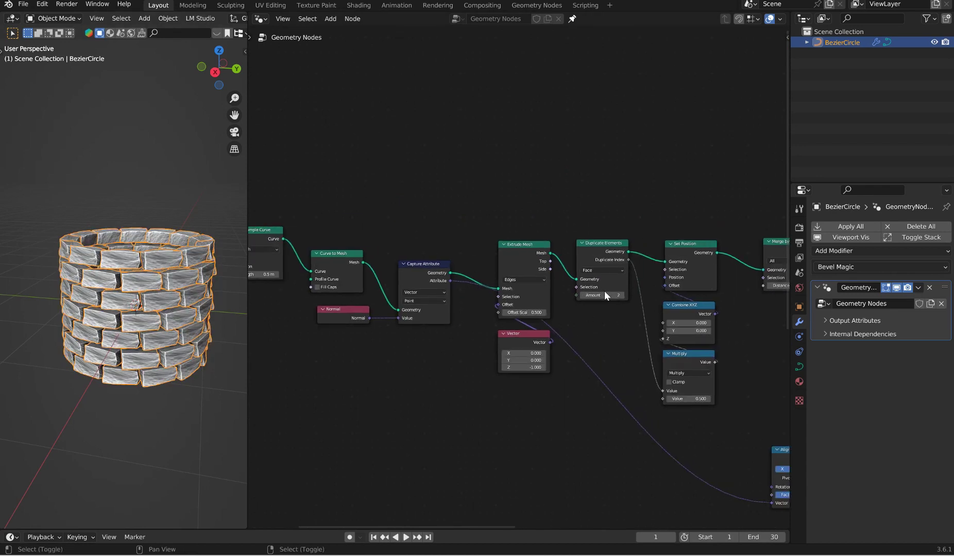
drag(601, 295, 397, 215)
drag(385, 233, 374, 247)
key(Escape)
drag(400, 204, 375, 258)
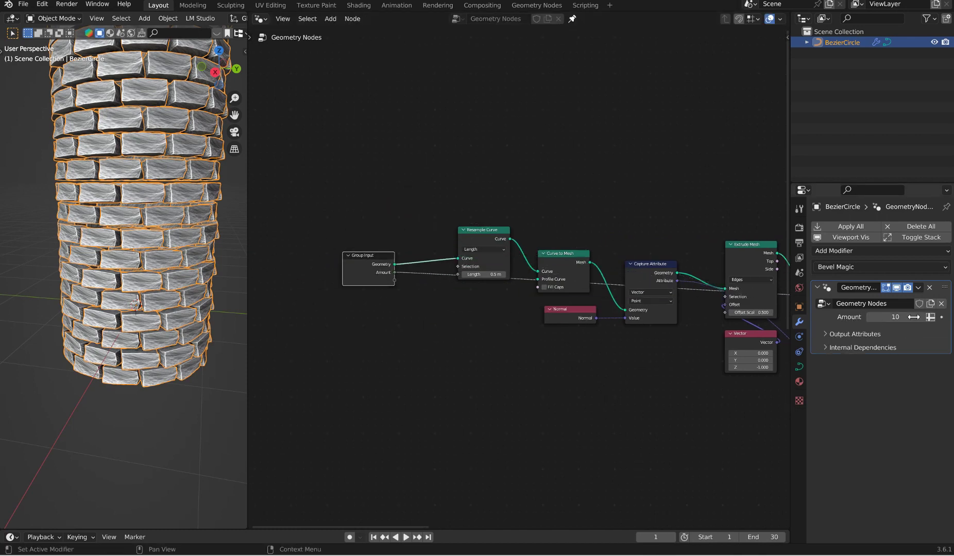
click(892, 317)
text(5)
key(Return)
Set the Cube's Vertices X, Y and Z to 35 and place the node above the Noise Texture.
middle_drag(610, 302, 620, 250)
middle_drag(685, 326, 615, 243)
scroll(627, 325, up, 3)
middle_drag(627, 325, 564, 173)
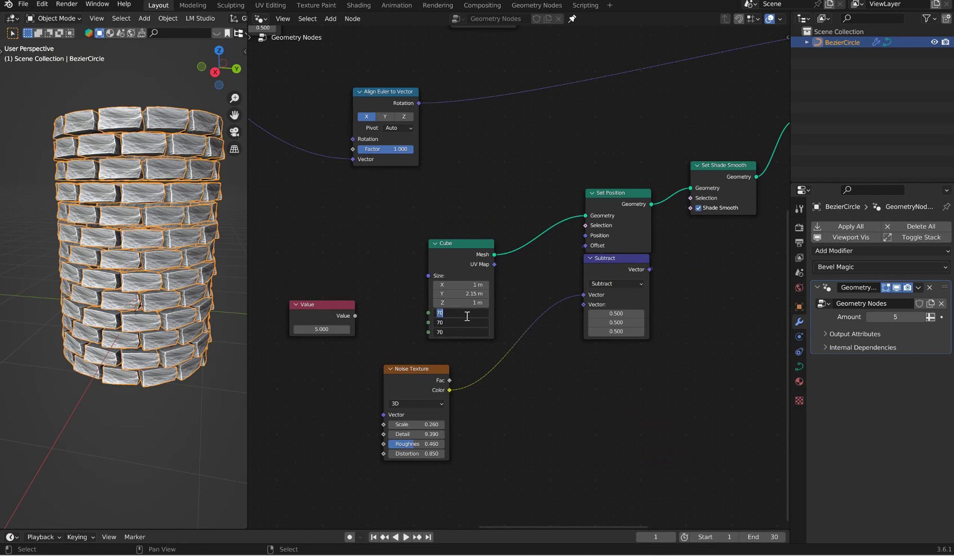
key(Return)
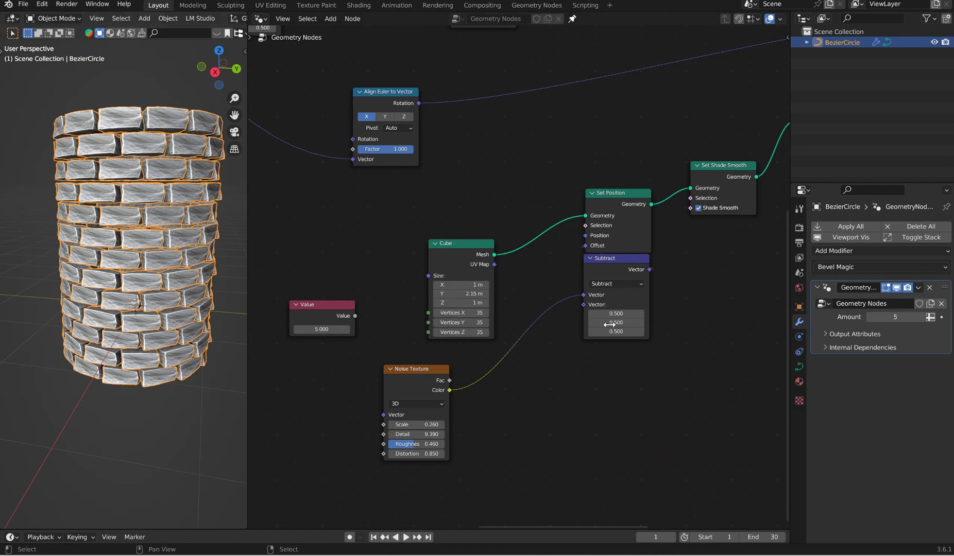
scroll(516, 277, up, 2)
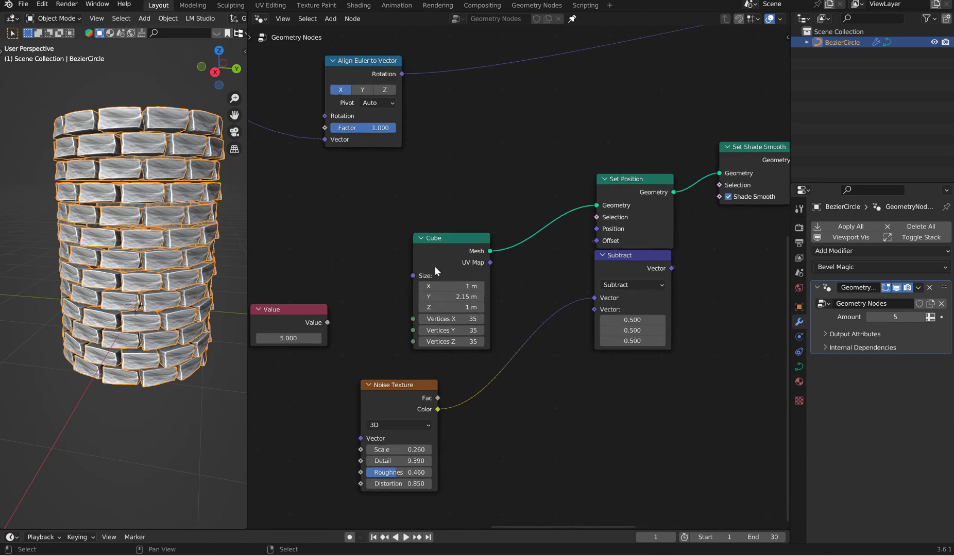
drag(435, 263, 384, 258)
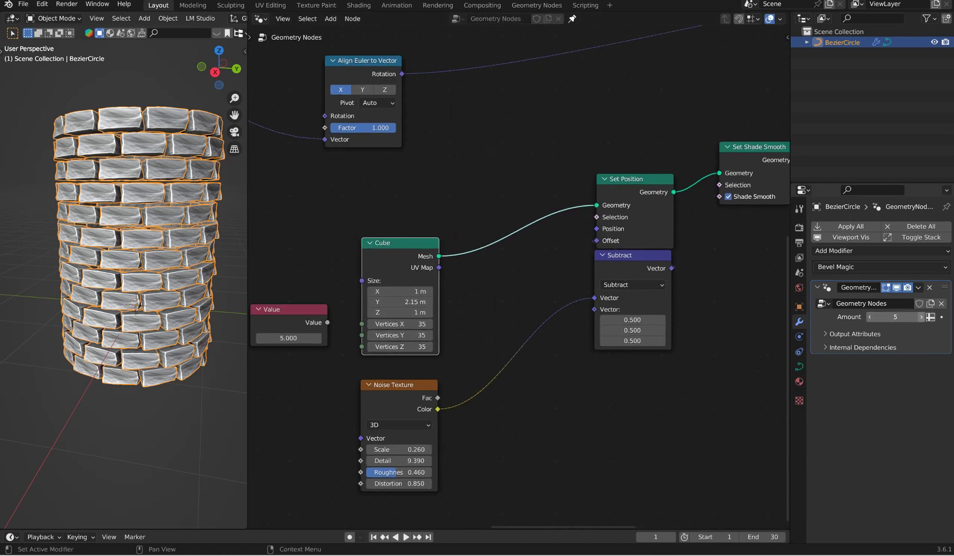
Set the modifier's Amount to 7 and move the Mesh Line node directly beneath Mesh to Points.
click(921, 316)
middle_drag(196, 270, 170, 309)
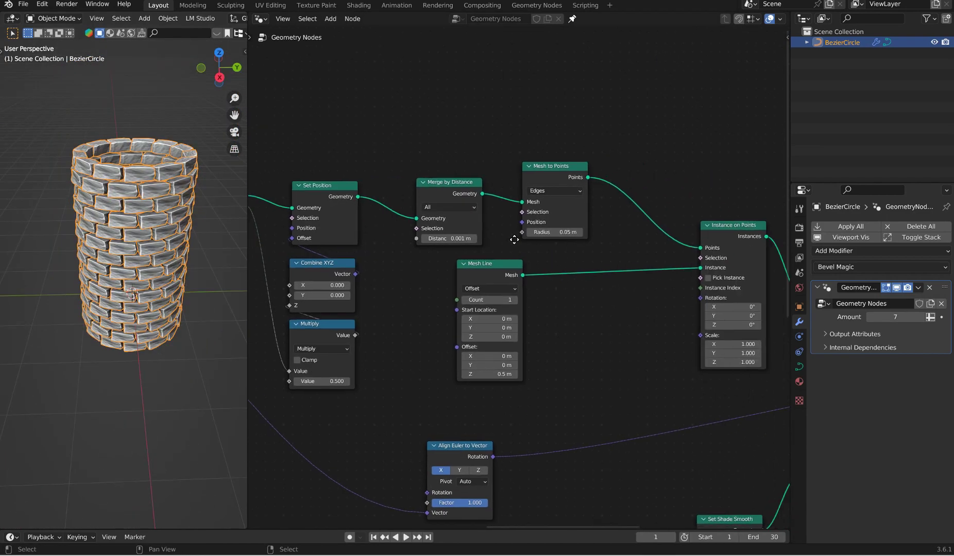
scroll(518, 262, up, 3)
drag(465, 265, 525, 263)
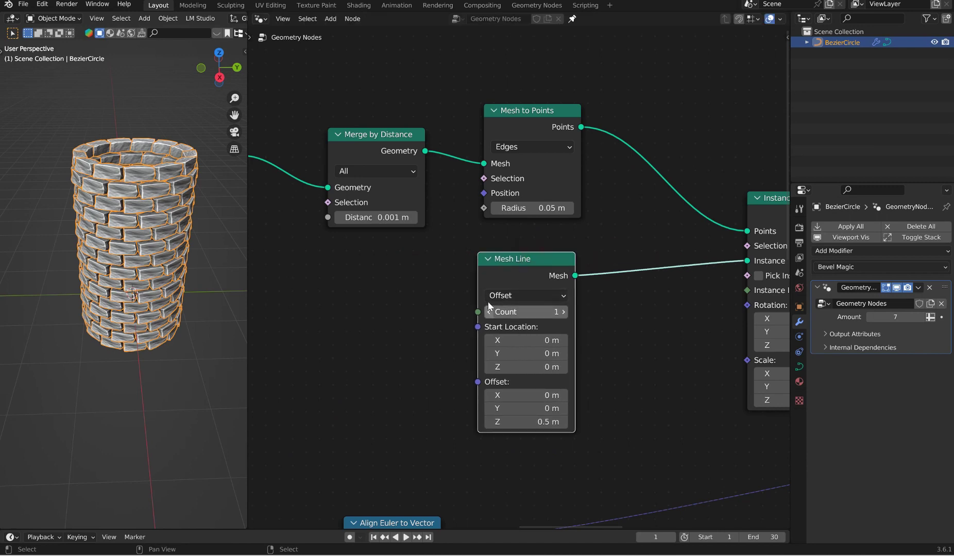
Line up the Duplicate Elements node beside Extrude Mesh and set the modifier's Amount to 6.
scroll(321, 191, down, 1)
middle_drag(322, 191, 788, 231)
drag(515, 199, 505, 200)
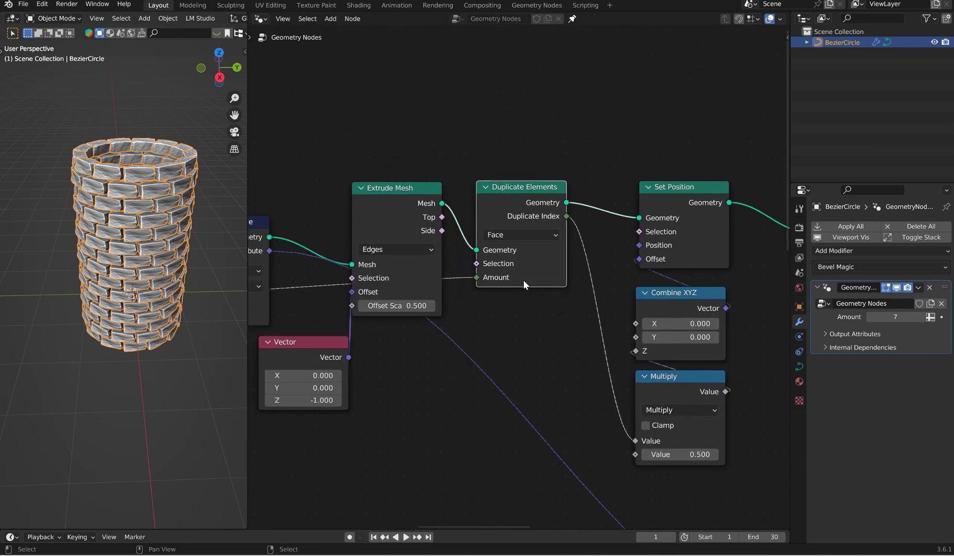
click(869, 317)
Align the Combine XYZ and Multiply nodes in a column beneath Set Position.
middle_drag(616, 253, 500, 210)
drag(552, 254, 553, 244)
drag(563, 329, 570, 320)
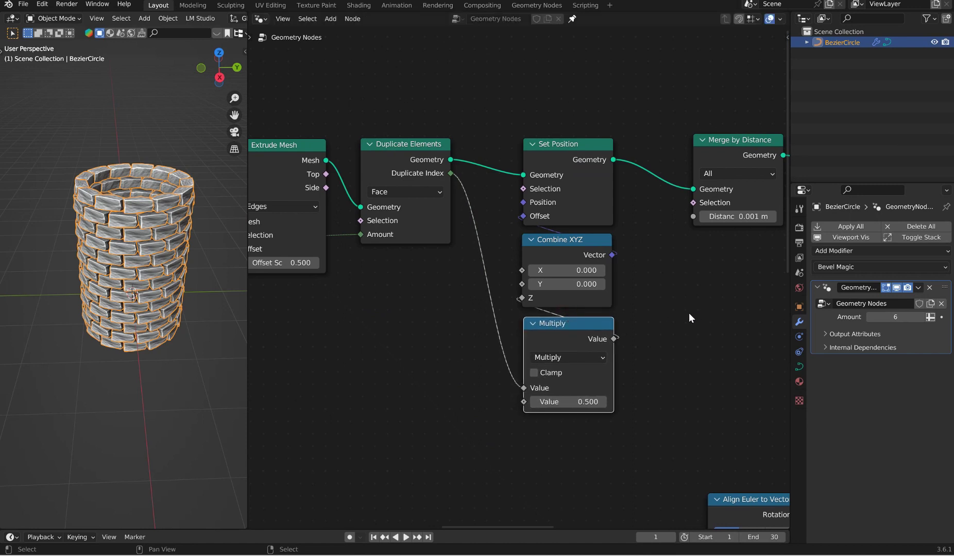
drag(593, 243, 595, 243)
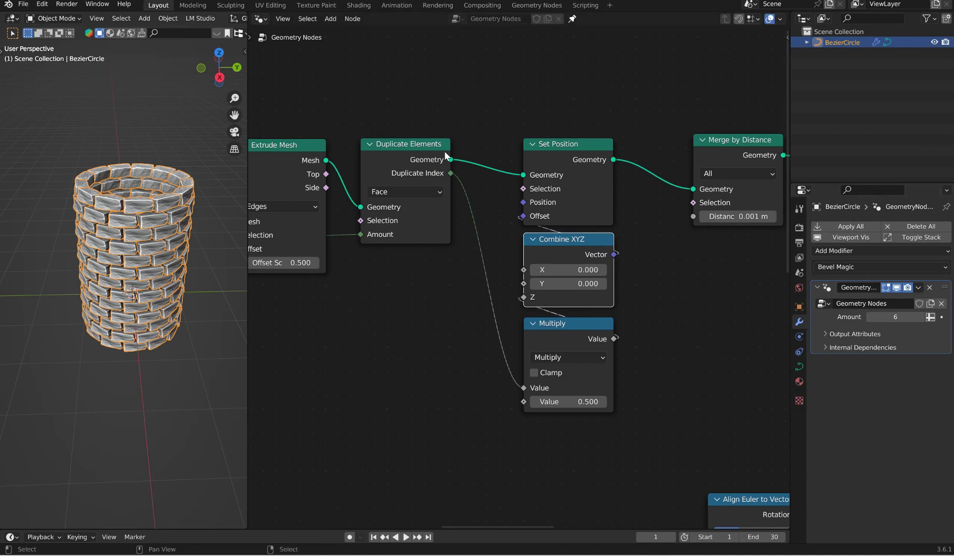
middle_drag(149, 192, 172, 197)
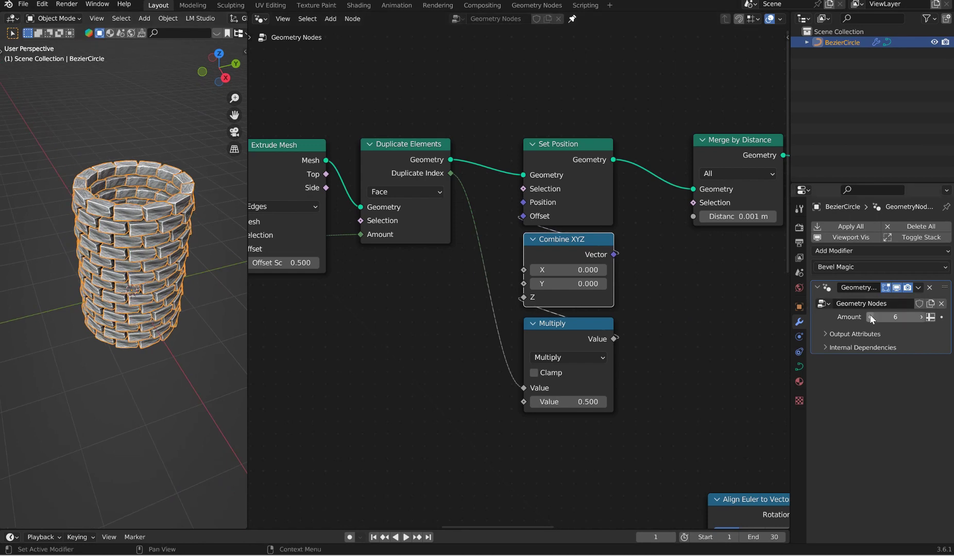